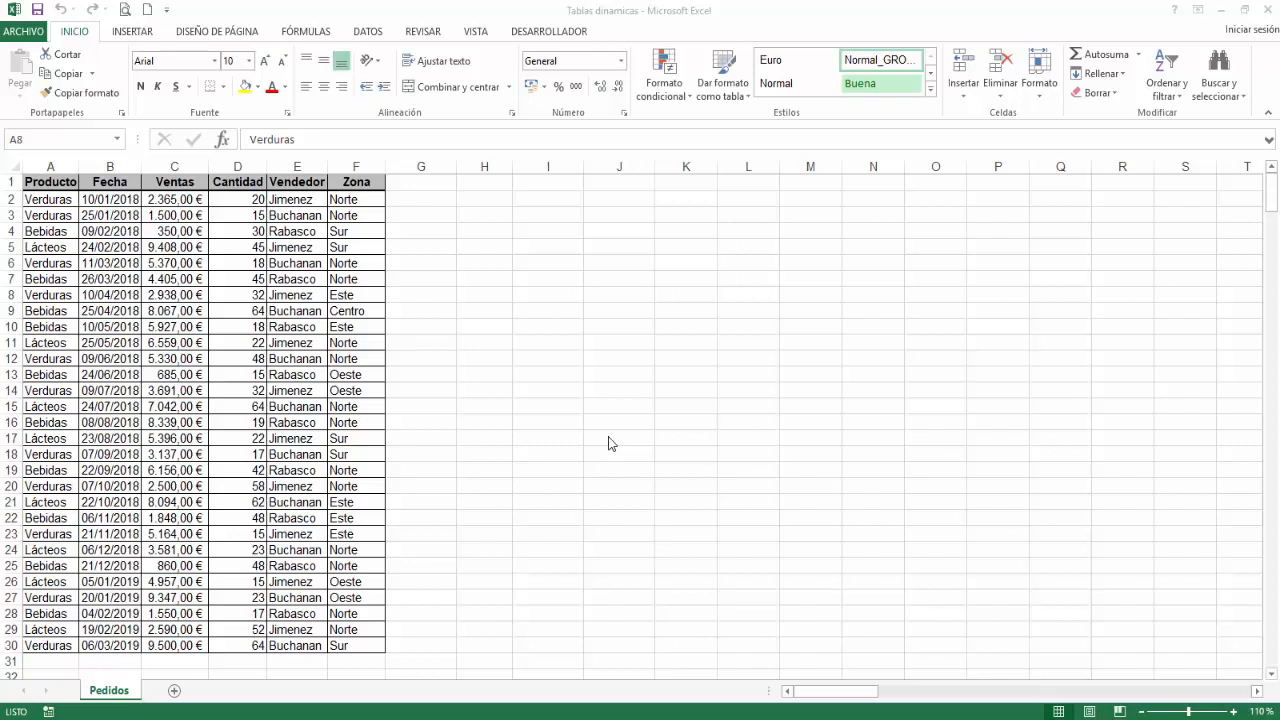
Step: Create a pivot table on a new worksheet from the Pedidos data range A1:F30
left_click(108, 325)
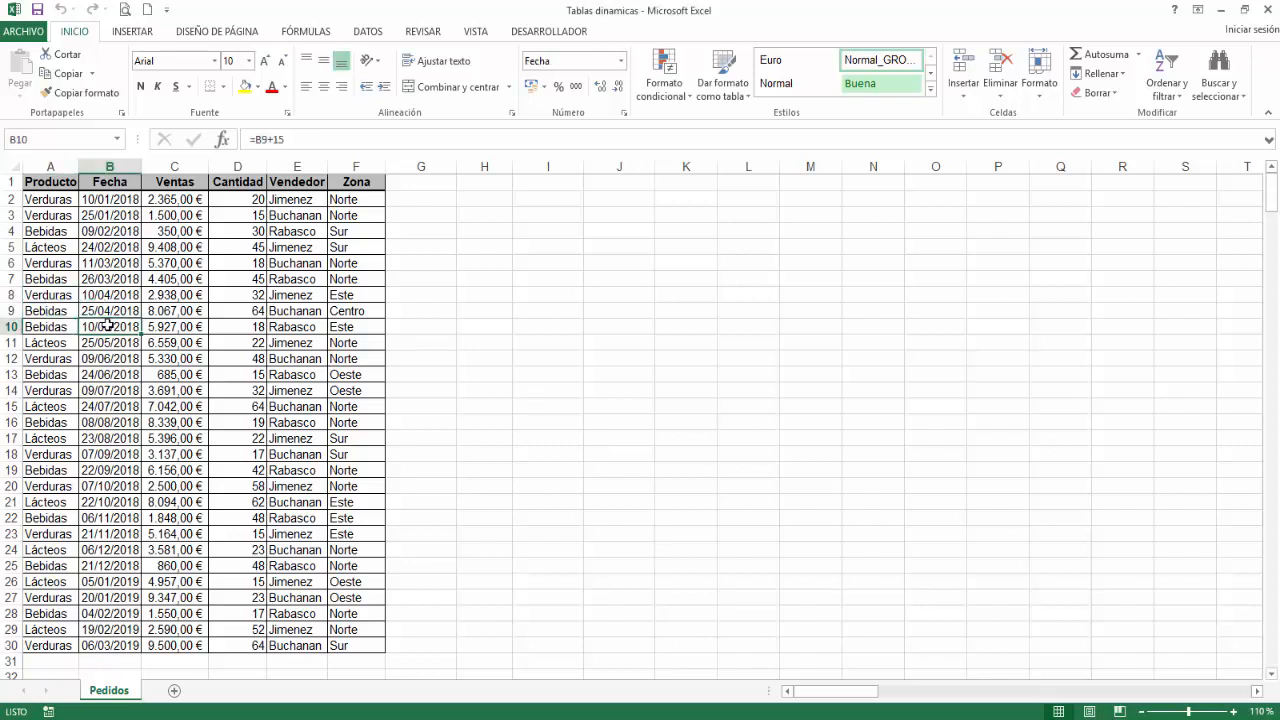
left_click(136, 33)
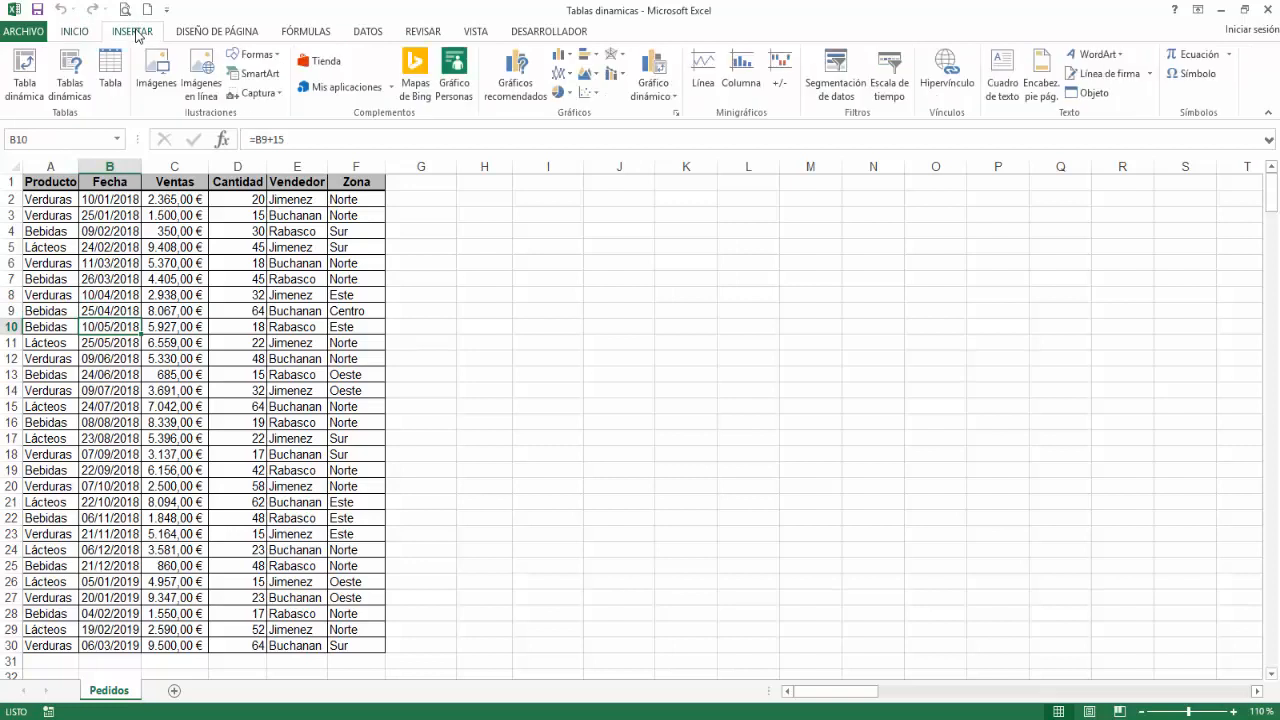
left_click(28, 72)
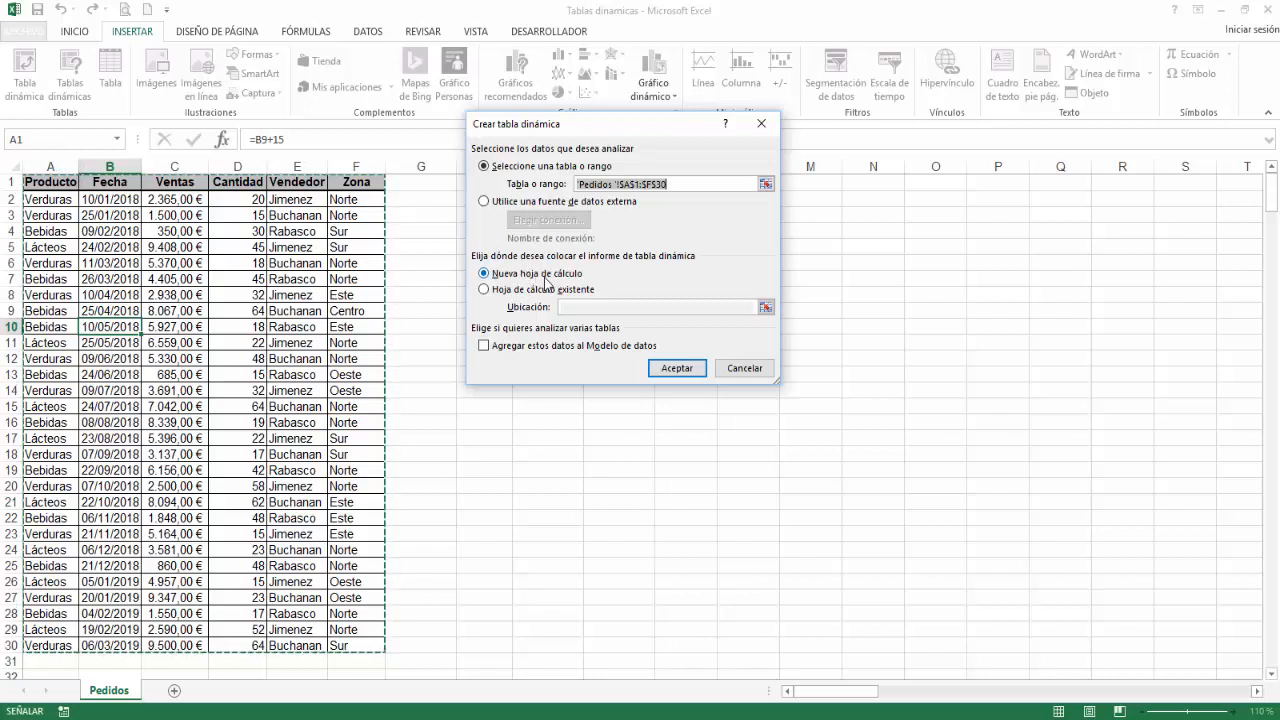
left_click(677, 369)
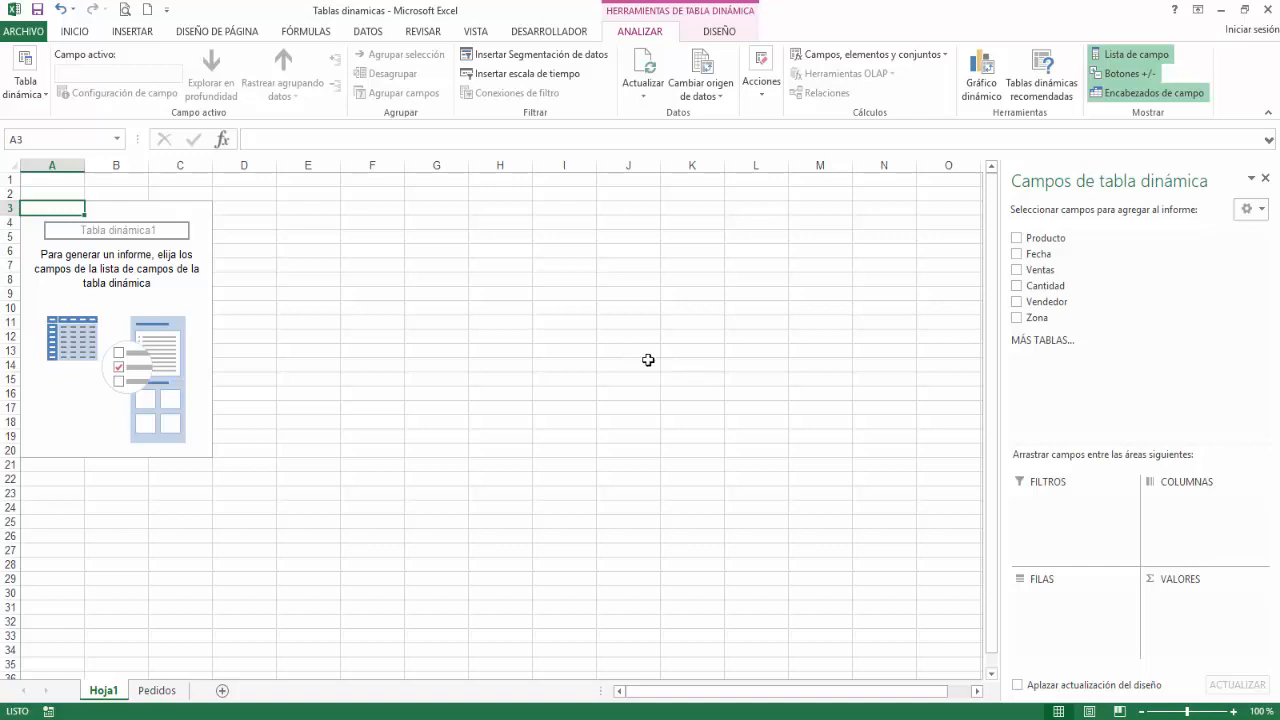
Step: Add the Ventas field twice to the pivot table's values and Zona to its rows
left_click_drag(1055, 271, 1169, 580)
left_click_drag(1048, 271, 1180, 595)
left_click_drag(1036, 273, 1183, 626)
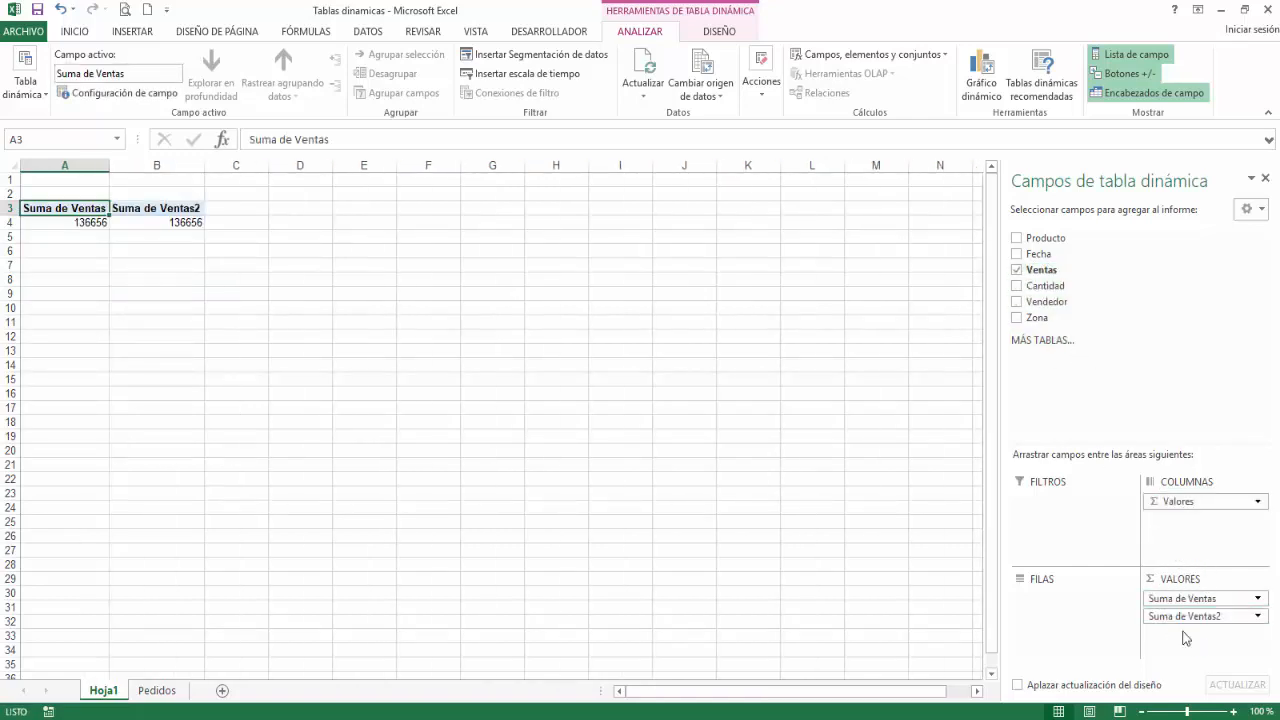
left_click_drag(1040, 318, 1041, 597)
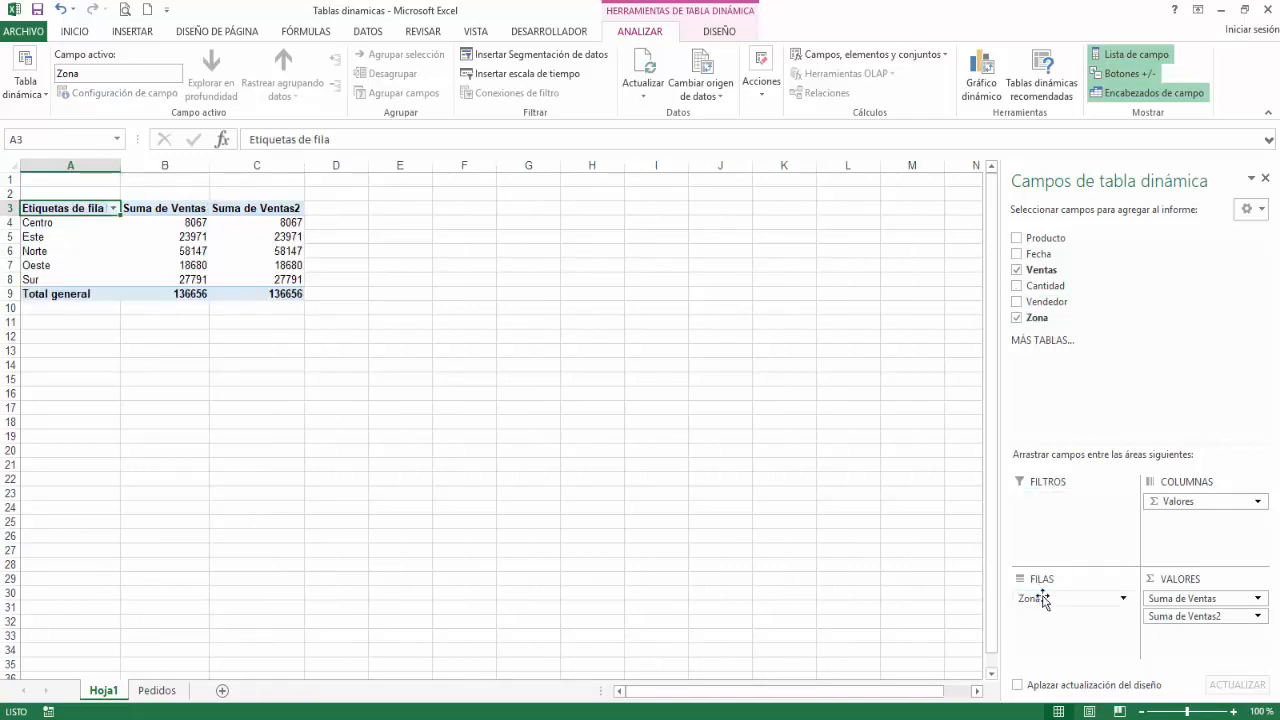
Step: Change the second Ventas value field to summarize by Cuenta
left_click(1259, 617)
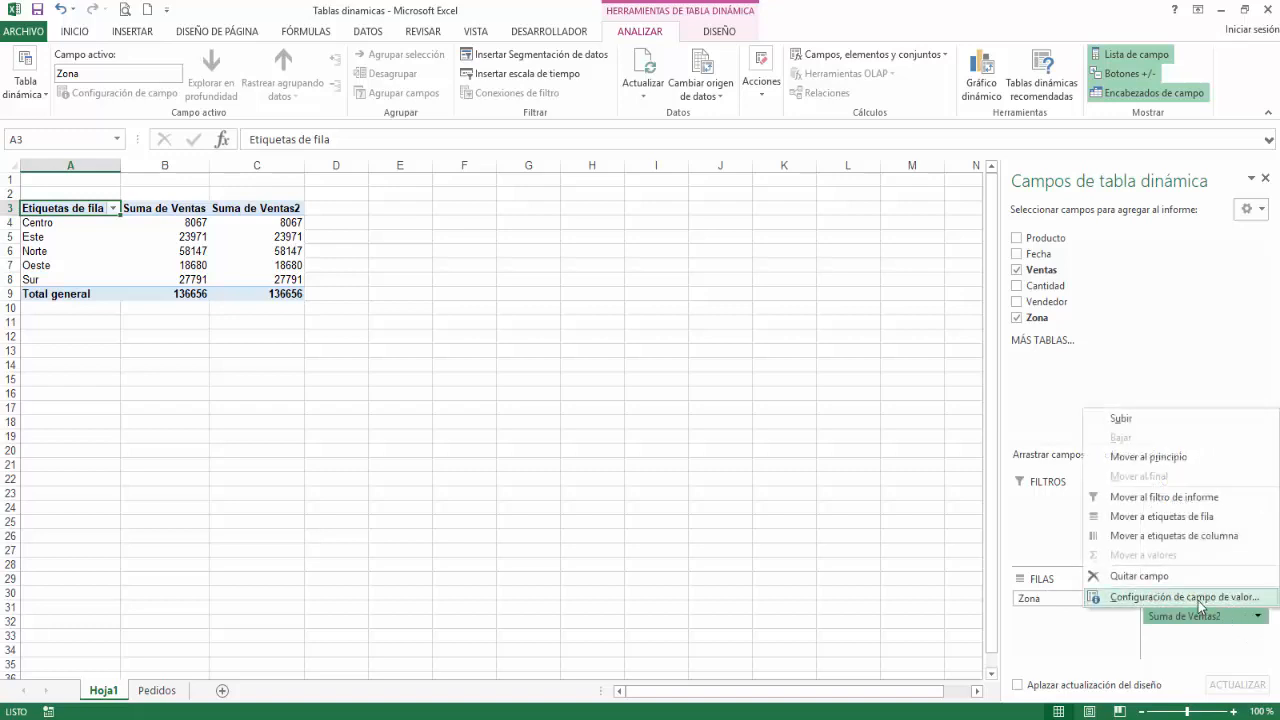
left_click(1200, 599)
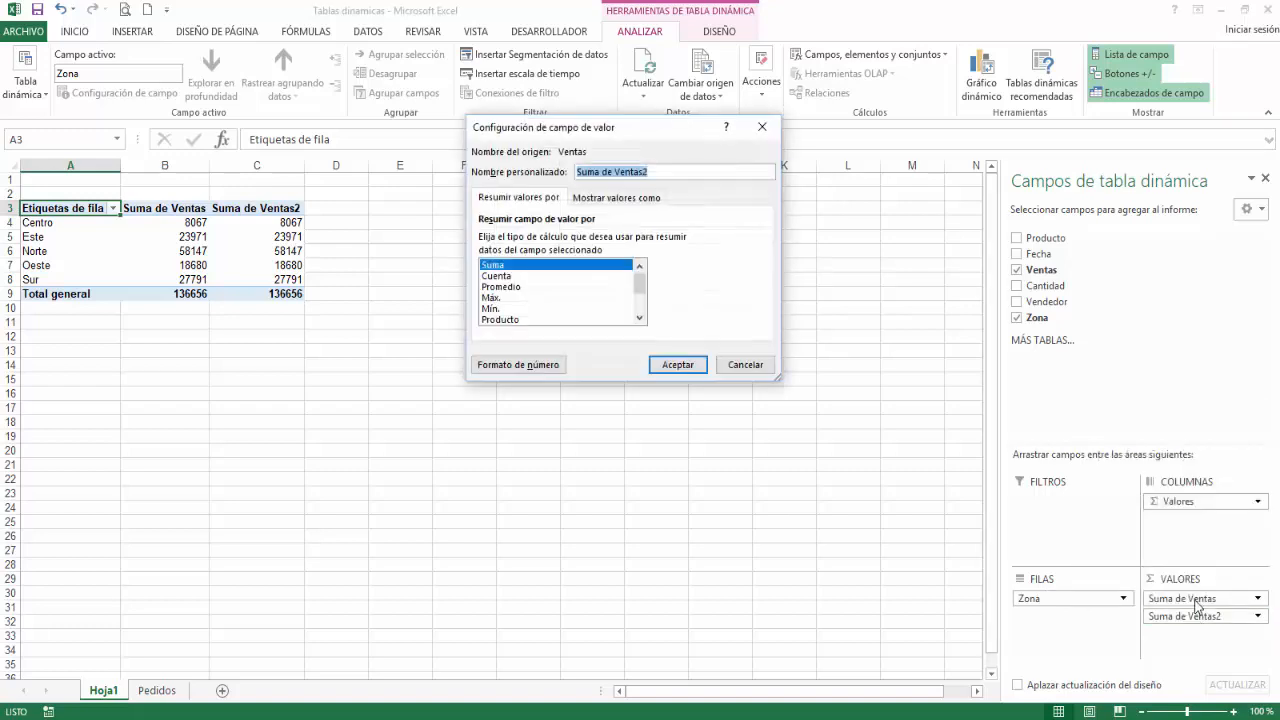
left_click(514, 276)
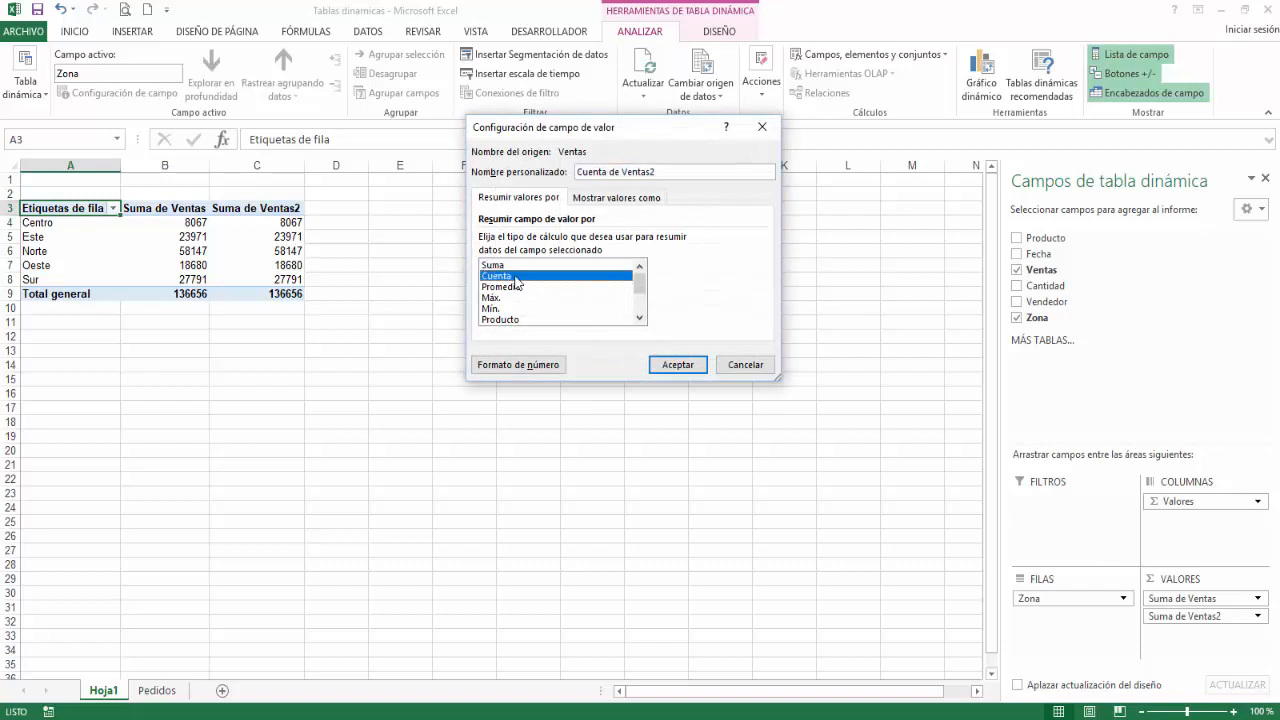
left_click(676, 365)
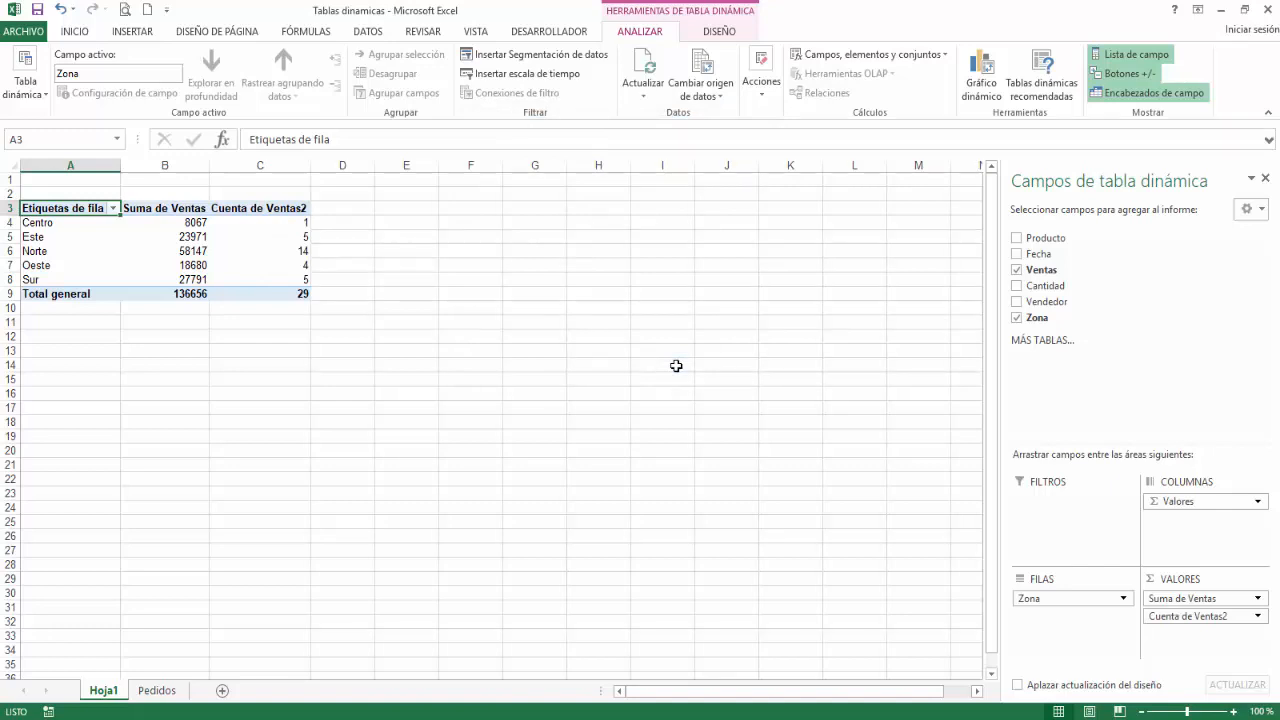
Step: Filter the Zona row labels to show only Este and Oeste
left_click(112, 208)
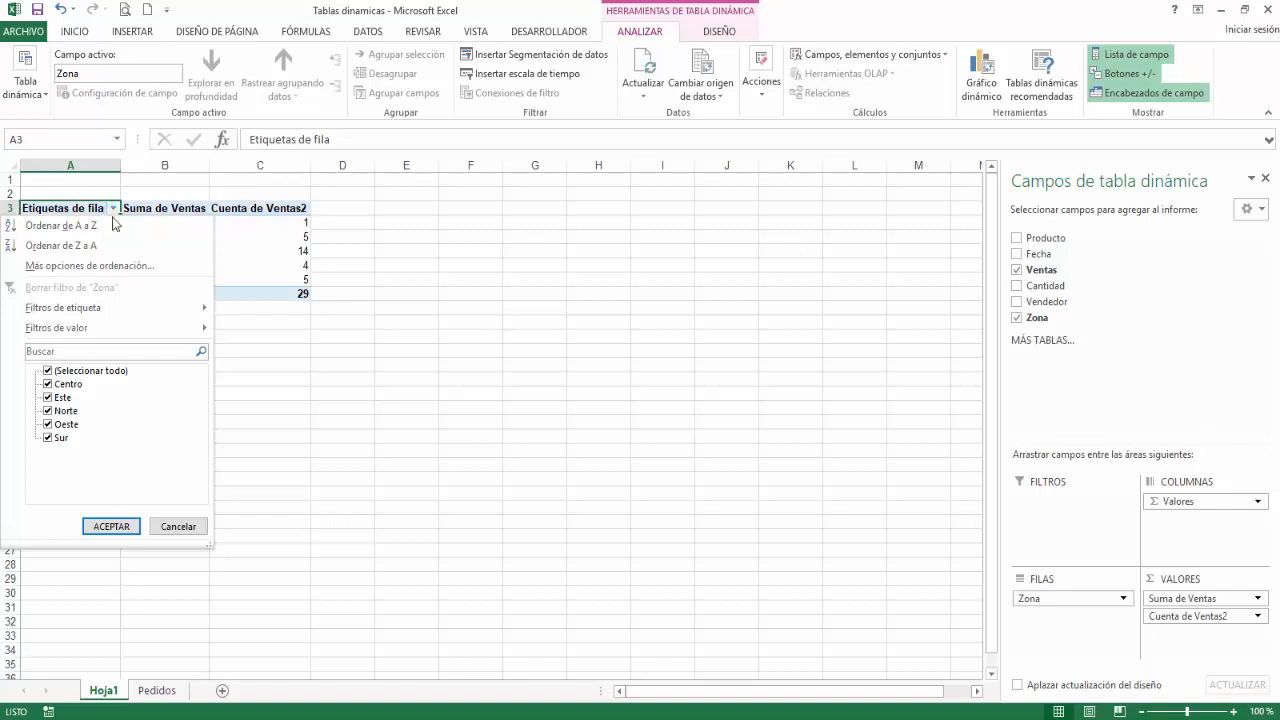
mouse_move(116, 318)
left_click(33, 355)
left_click(47, 438)
left_click(47, 411)
left_click(47, 384)
left_click(113, 524)
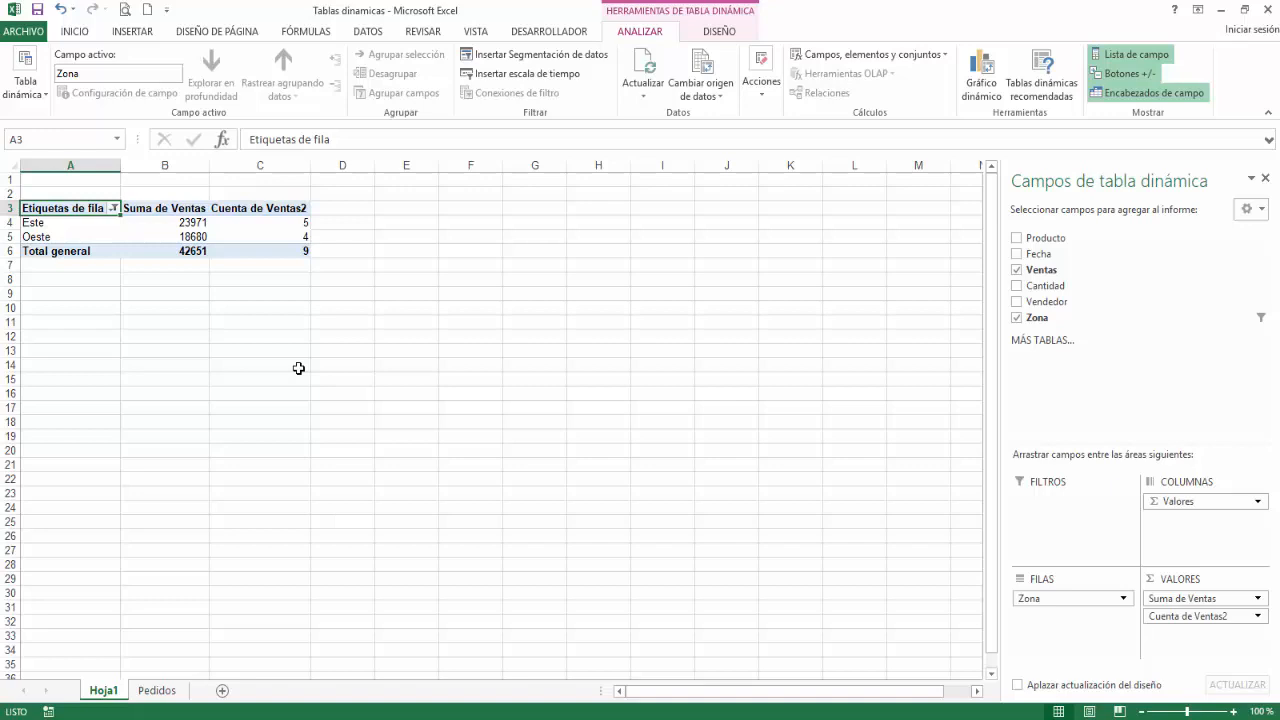
Step: Clear the filter on the Zona row labels
left_click(114, 208)
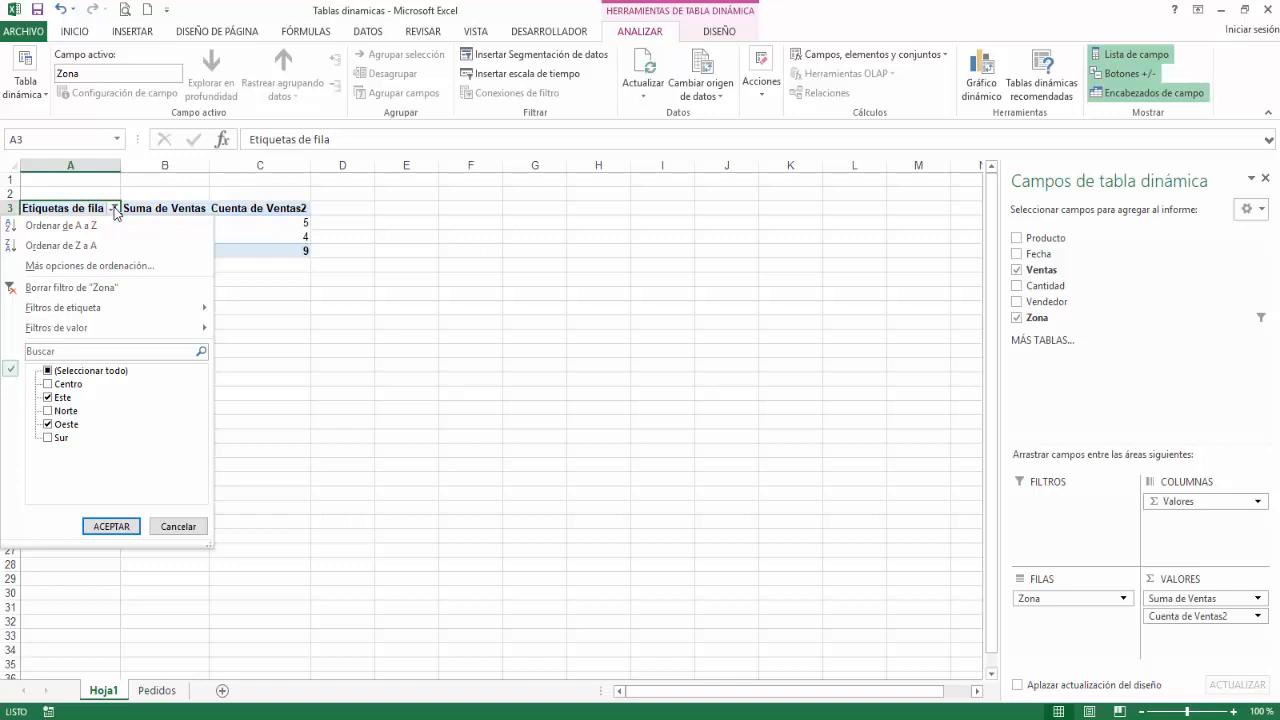
left_click(47, 371)
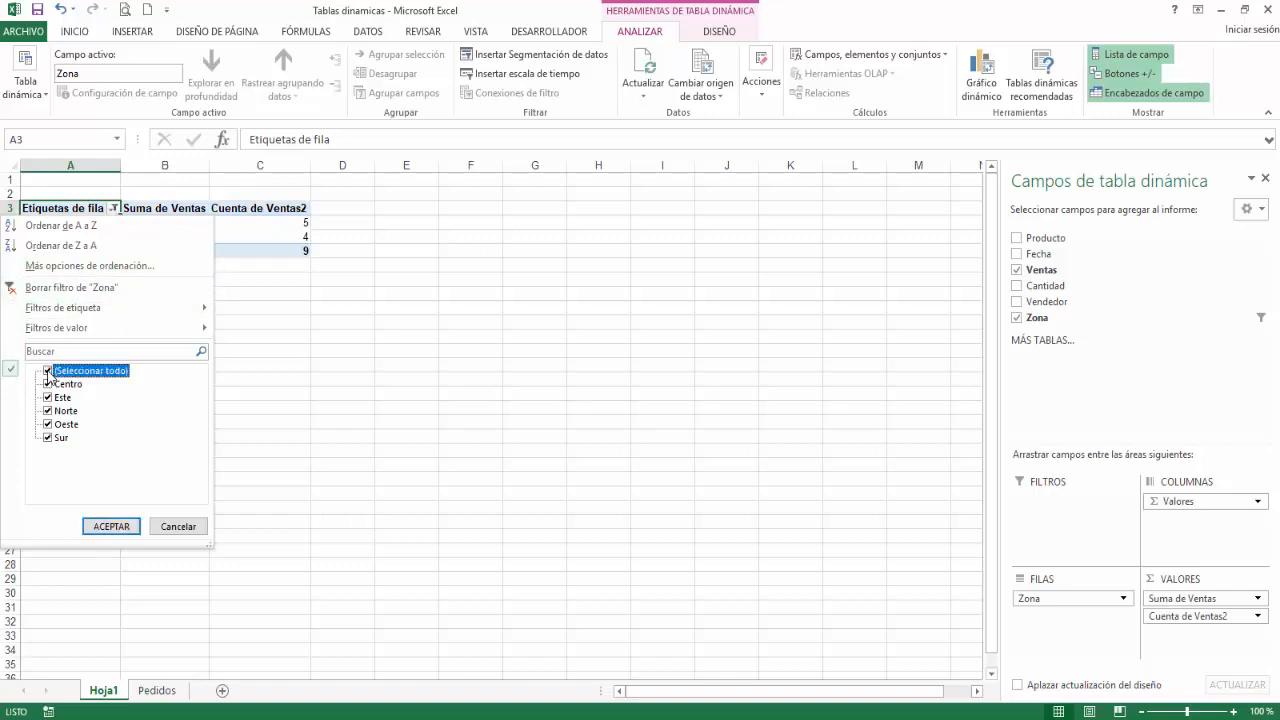
left_click(47, 371)
left_click(47, 371)
left_click(52, 289)
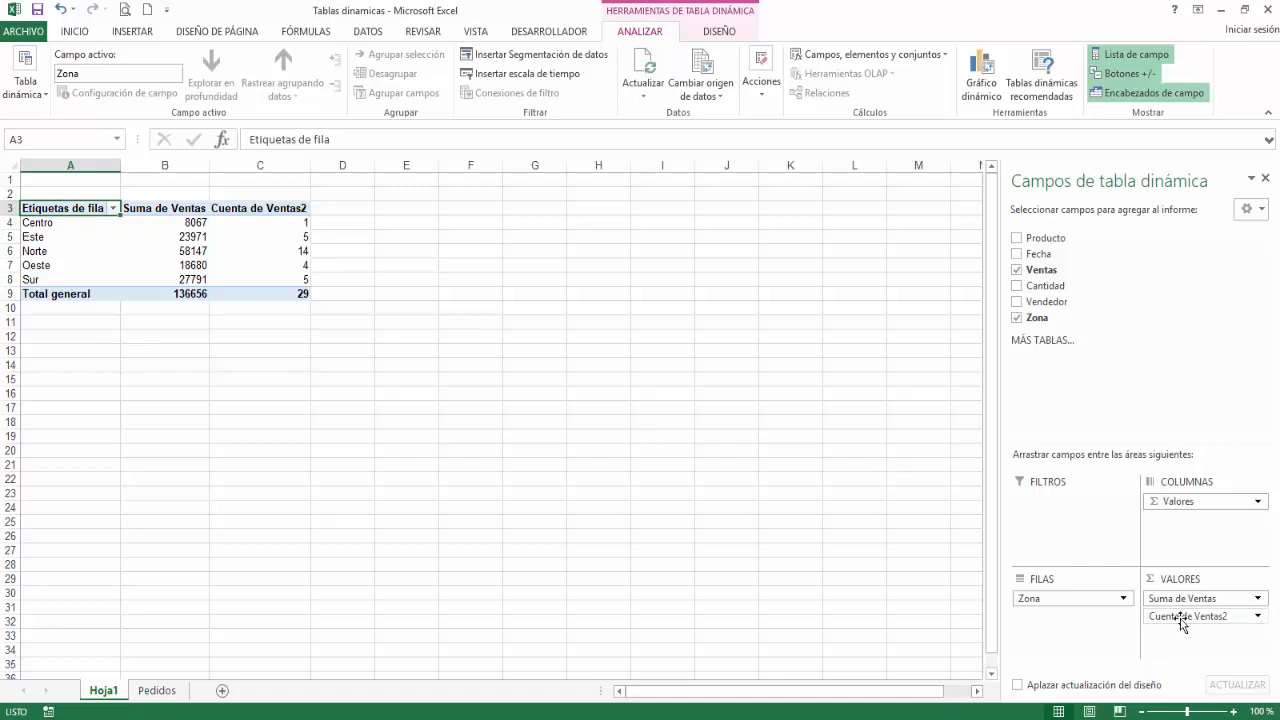
Step: Remove the Cuenta de Ventas2 field from the values and add Vendedor to the columns
left_click_drag(1180, 618, 839, 500)
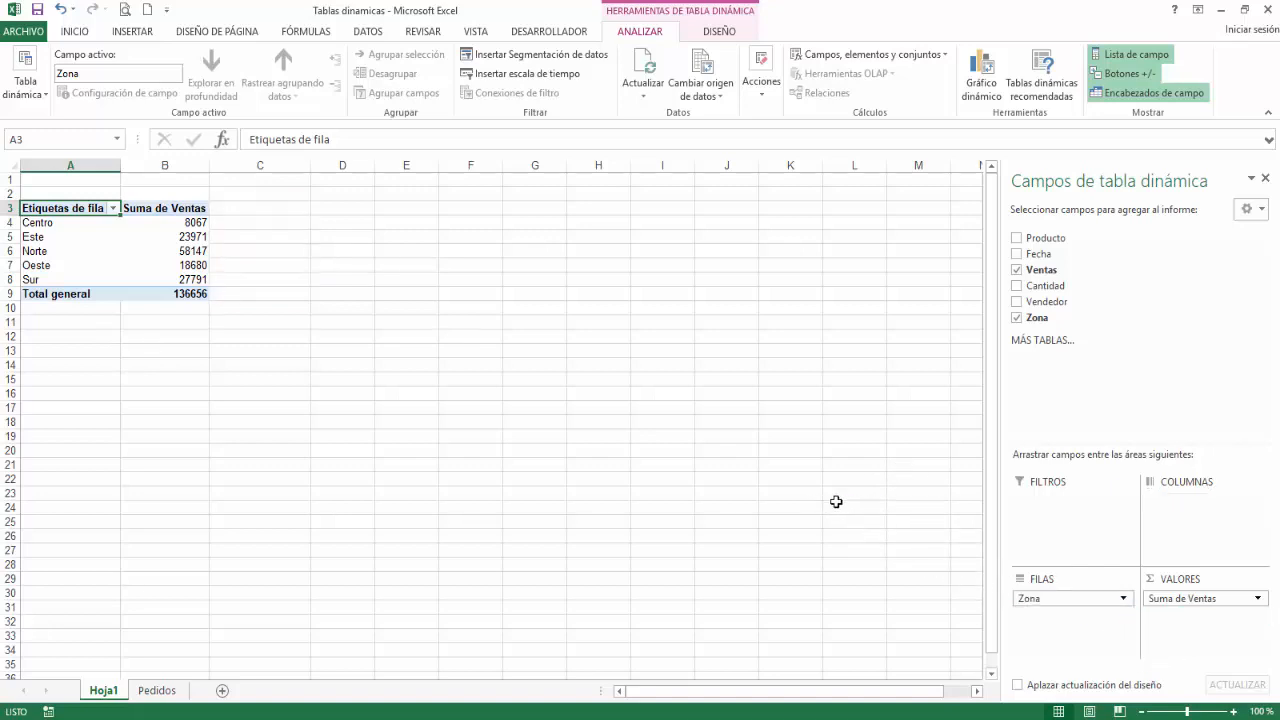
left_click_drag(1080, 301, 1181, 515)
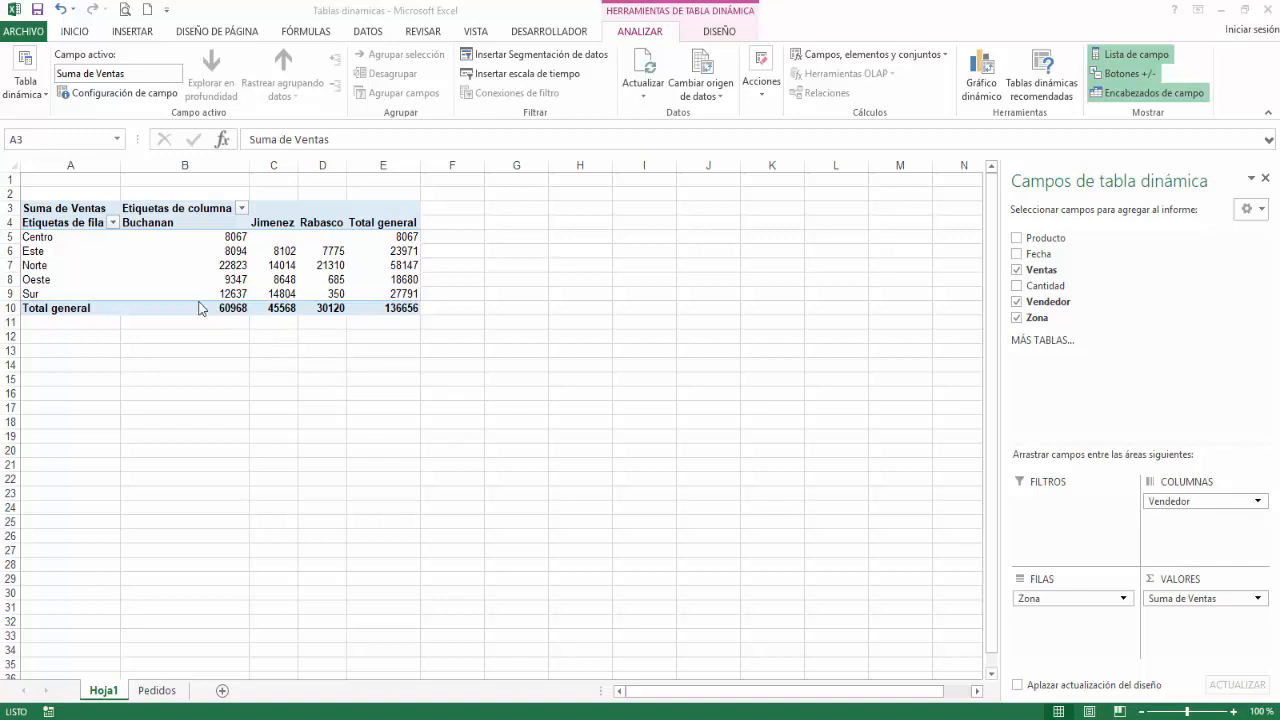
Step: Apply a label filter to the Zona rows so that the label equals Norte
left_click(64, 221)
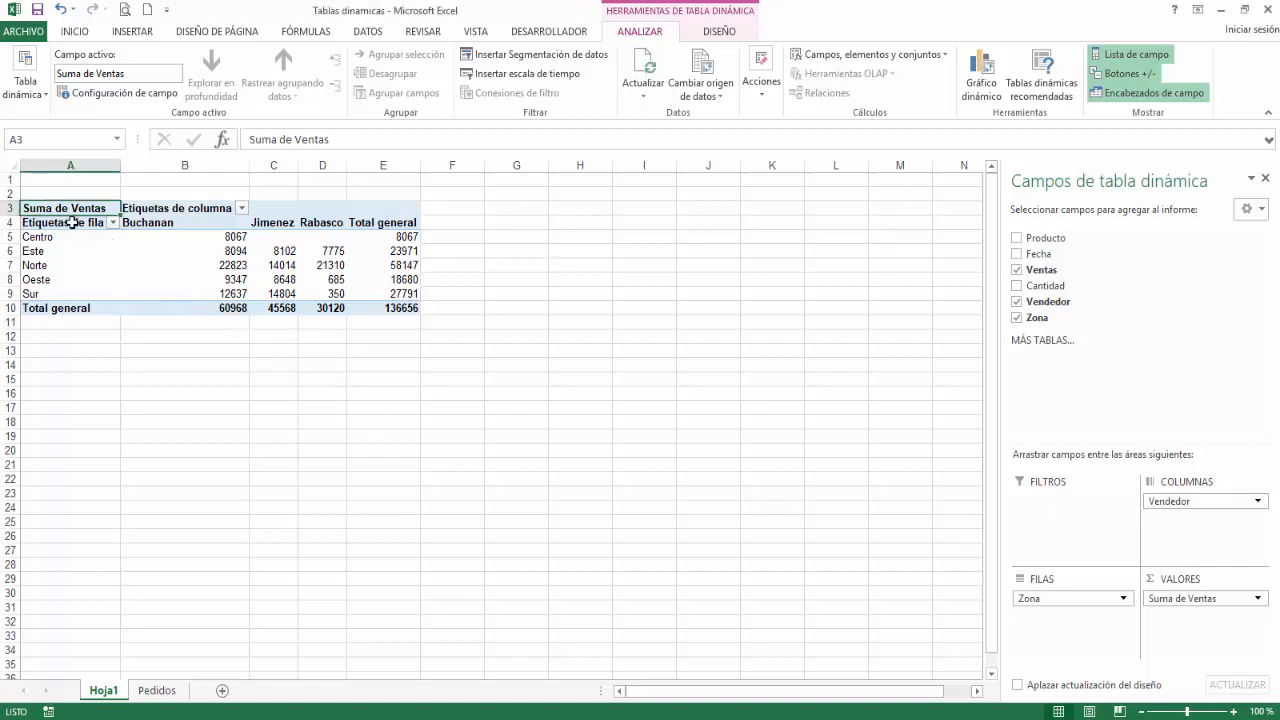
left_click(113, 223)
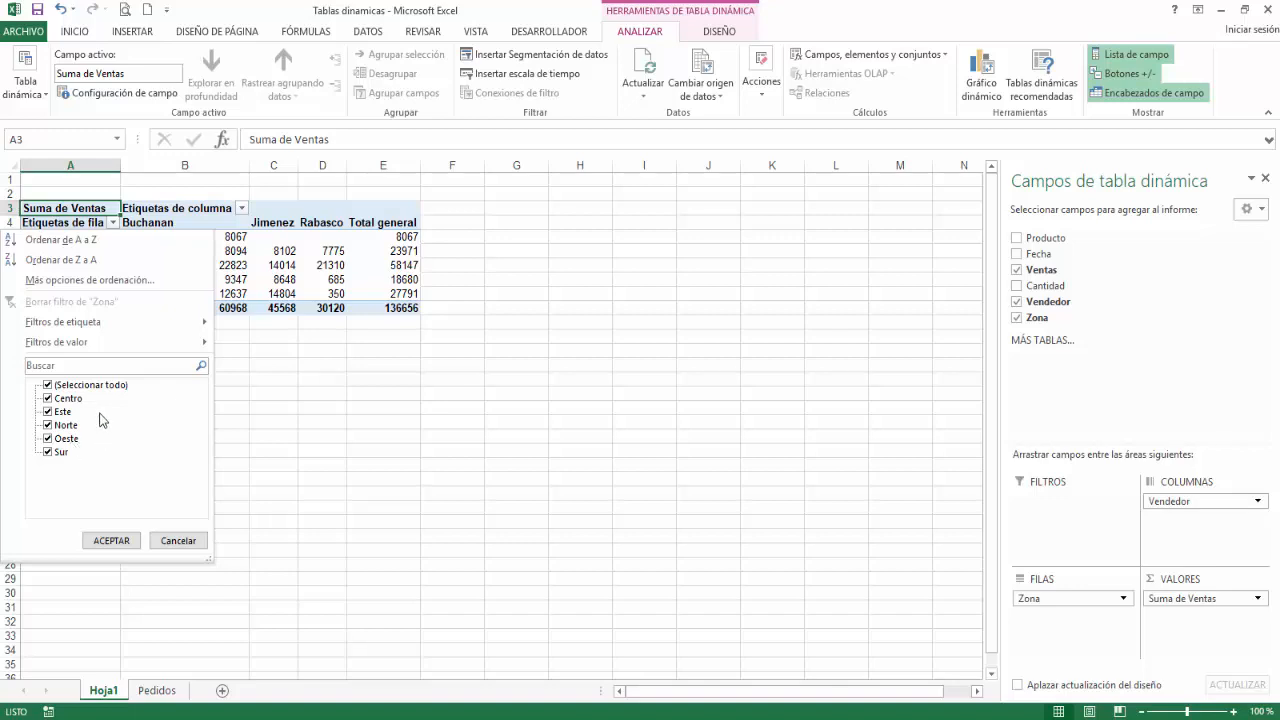
mouse_move(92, 328)
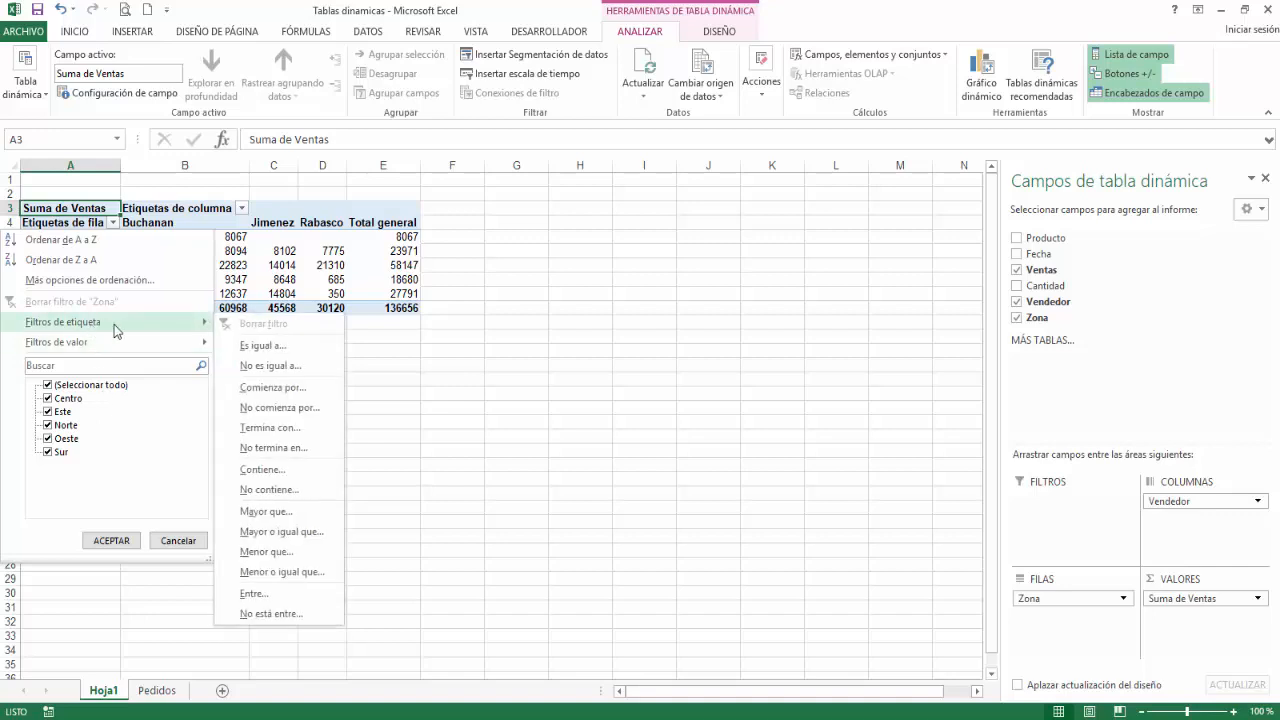
left_click(262, 345)
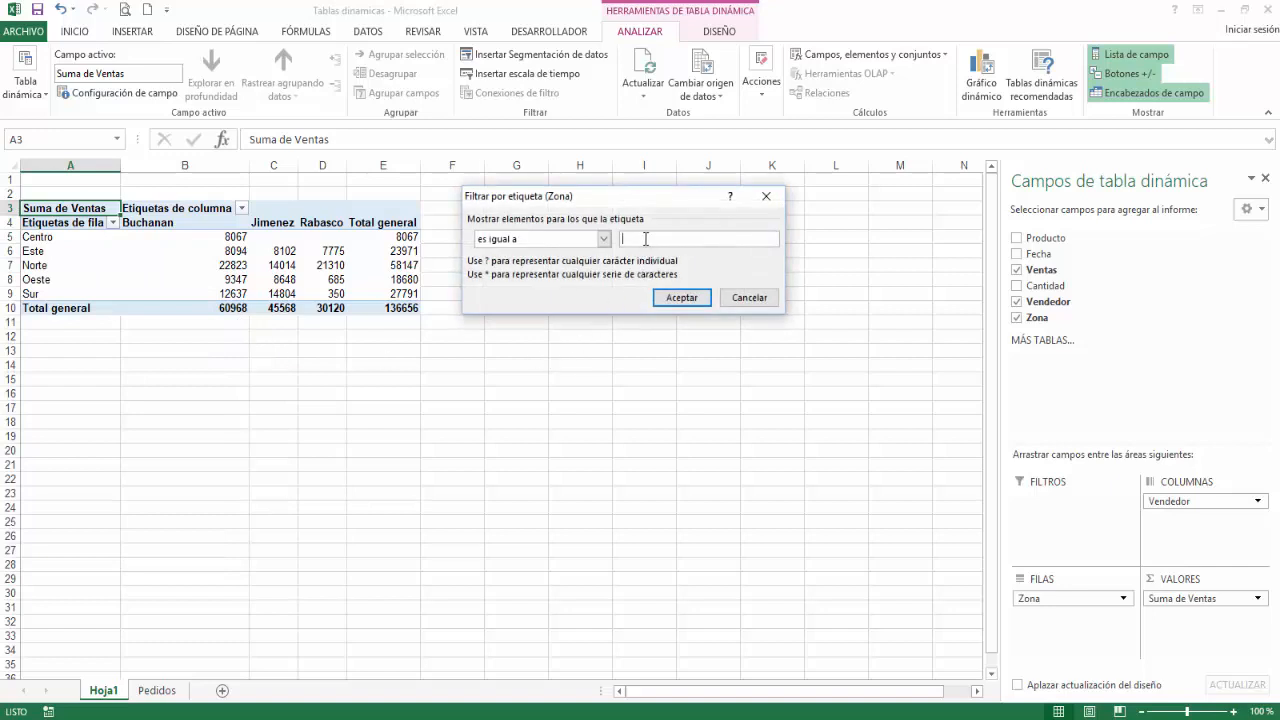
type("Norte")
key("Return")
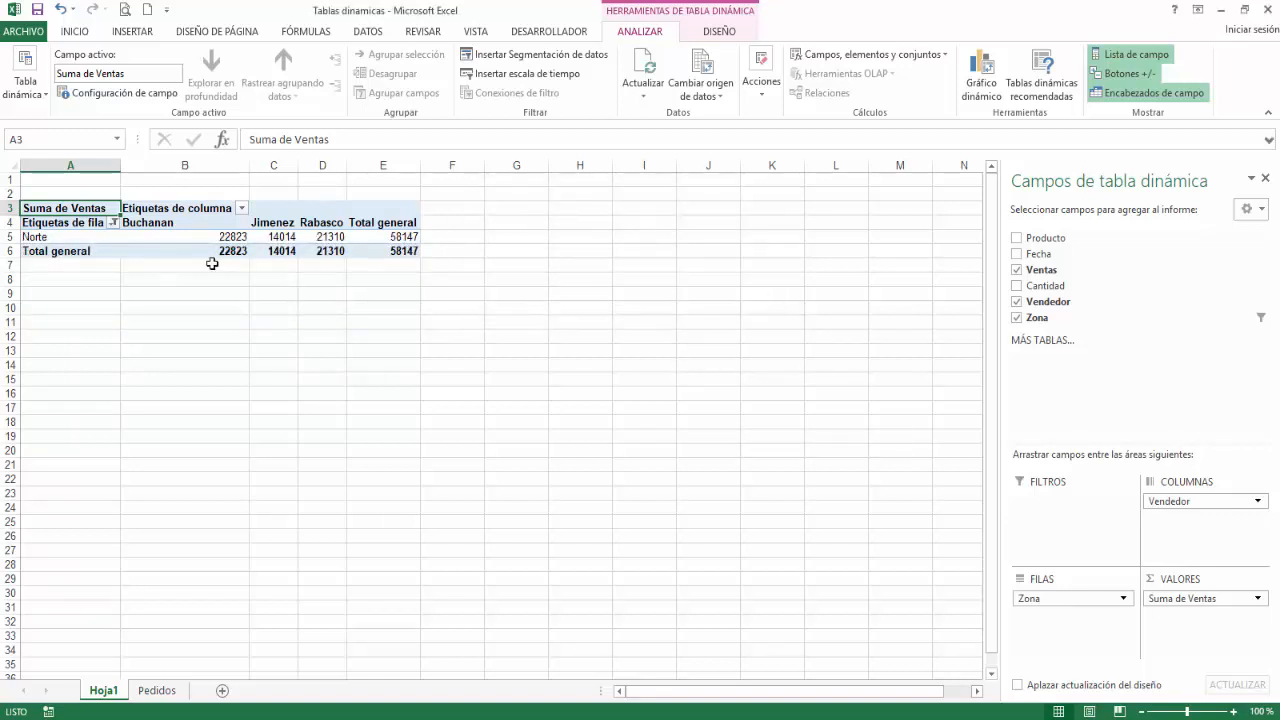
Step: Filter the Vendedor column labels to show only the second salesperson in the list
left_click(242, 208)
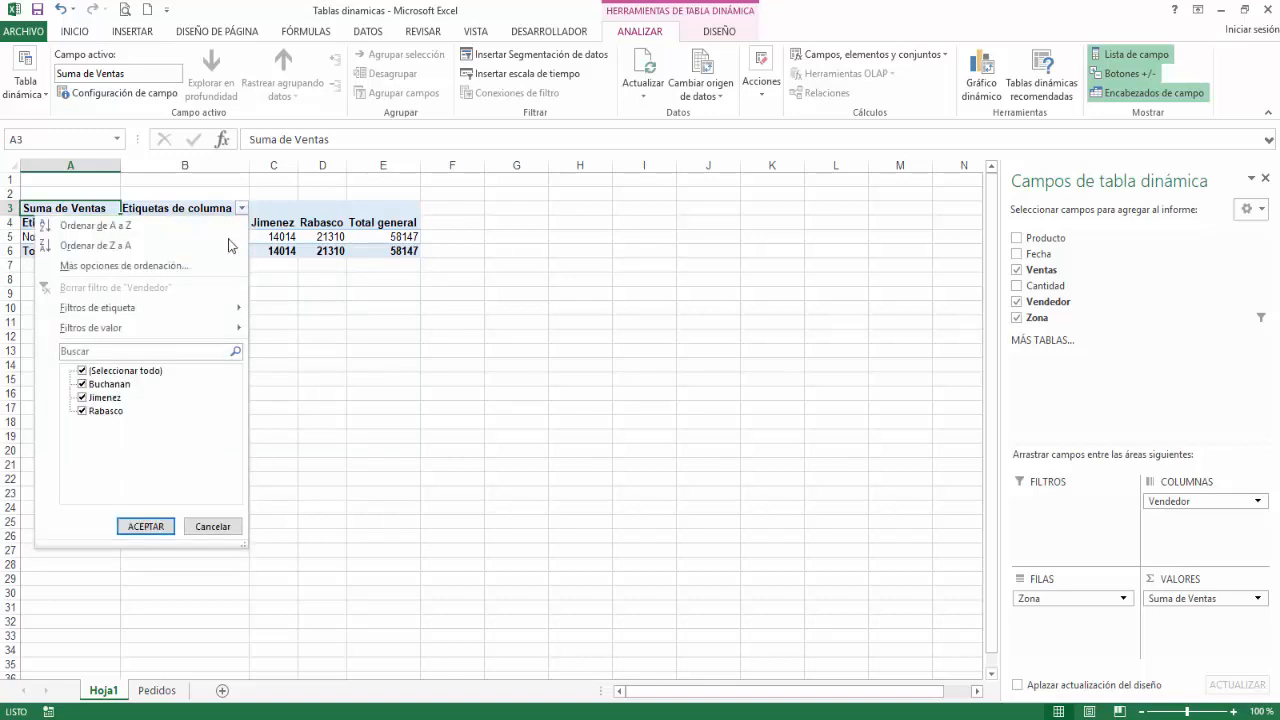
left_click(82, 371)
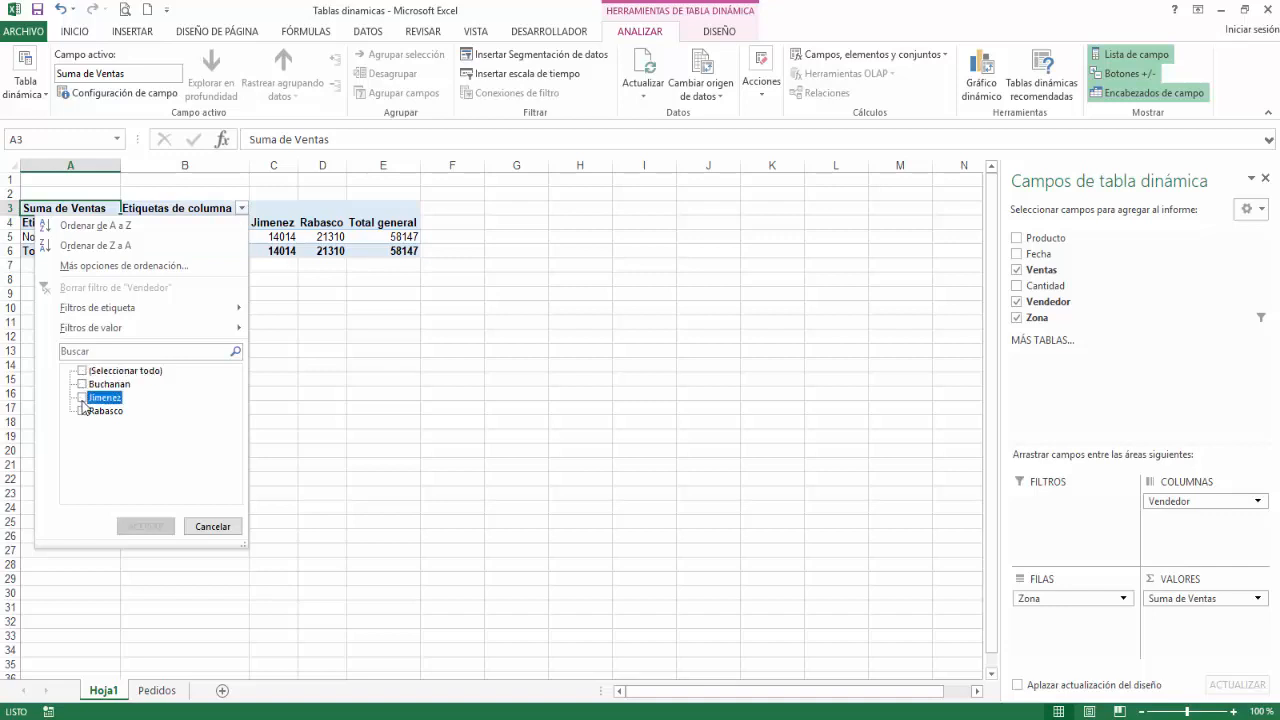
left_click(82, 397)
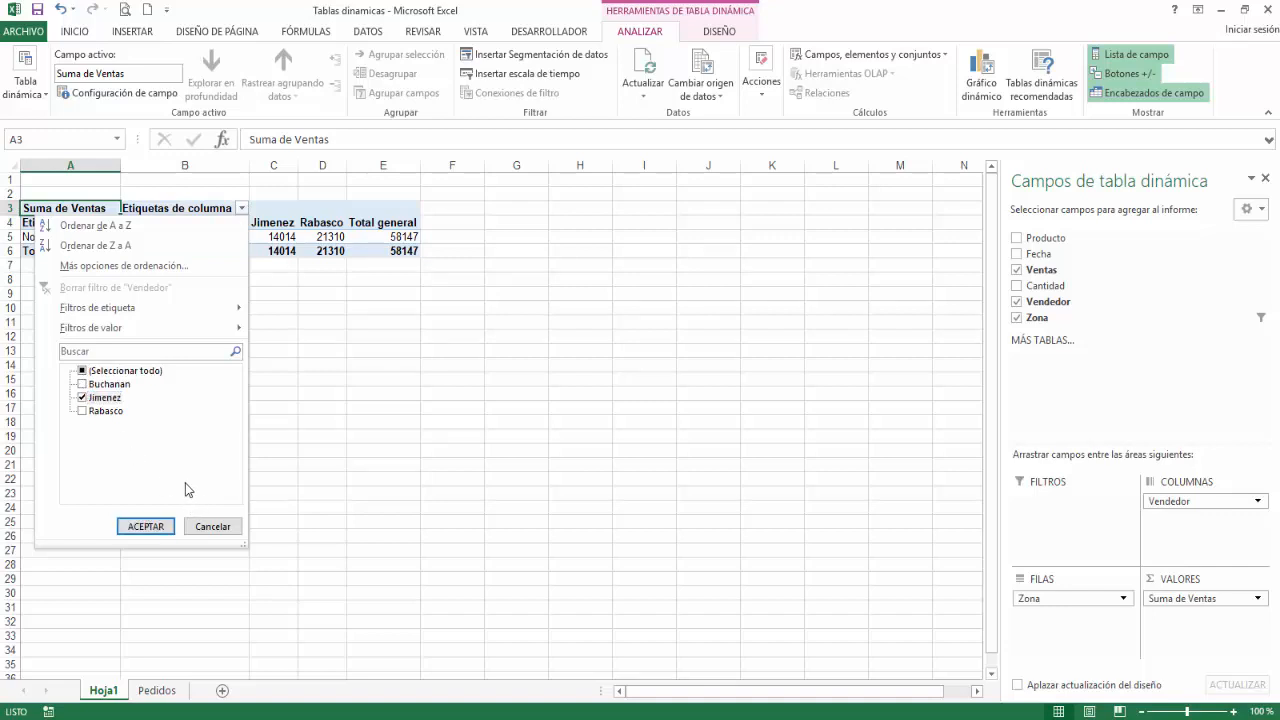
left_click(130, 527)
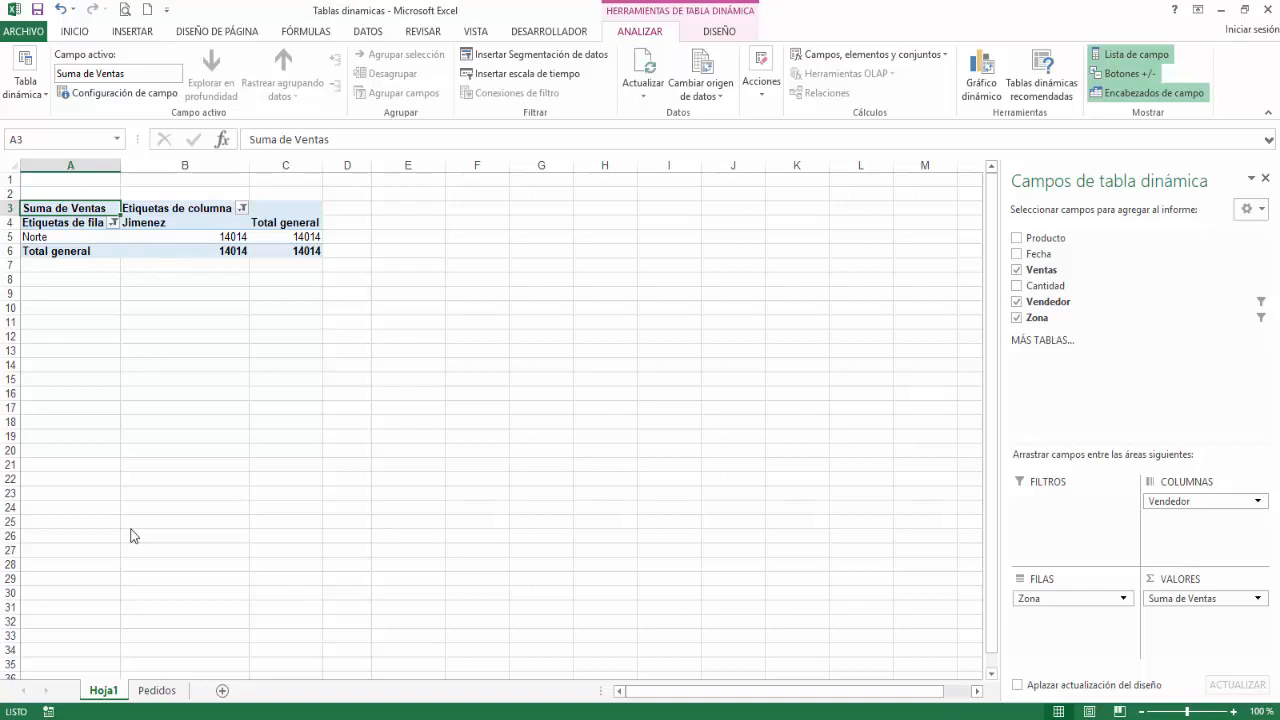
Step: Extract the source records behind the salesperson's Norte sales value to a new sheet, and return to Hoja1
double_click(224, 240)
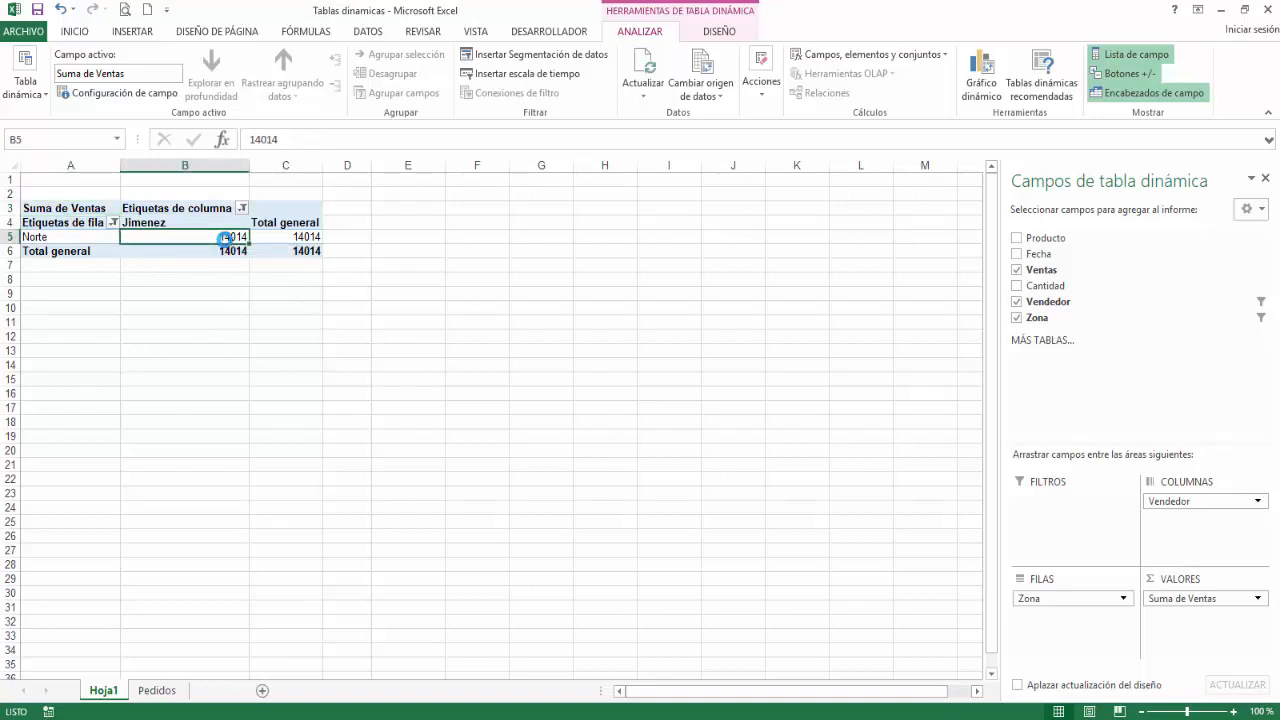
left_click(249, 307)
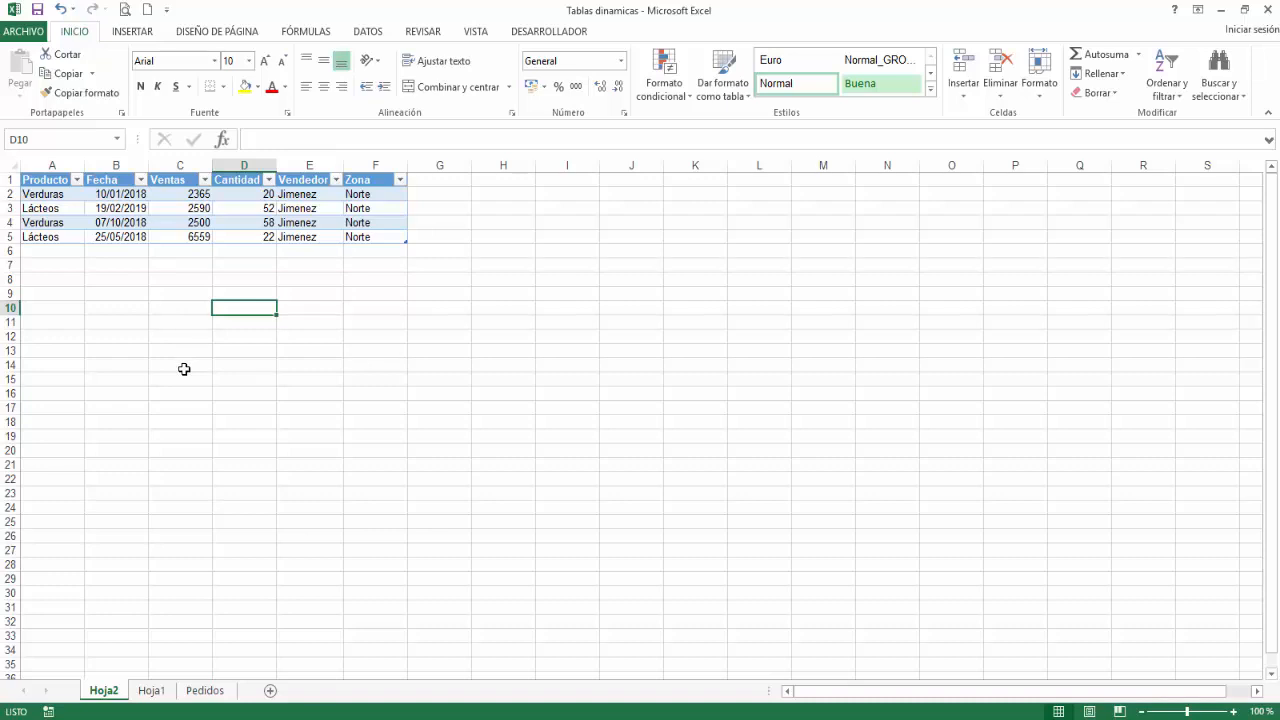
left_click(152, 690)
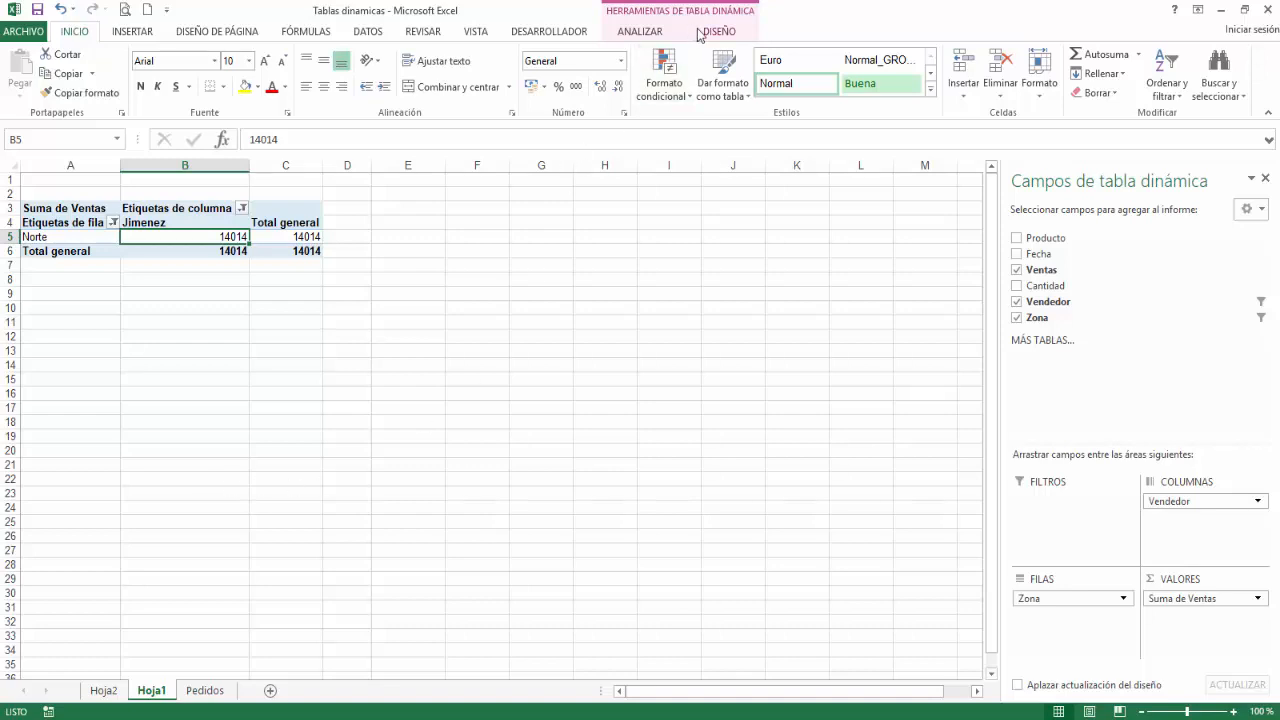
Step: Clear all filters from the pivot table on Hoja1 at once
left_click(655, 36)
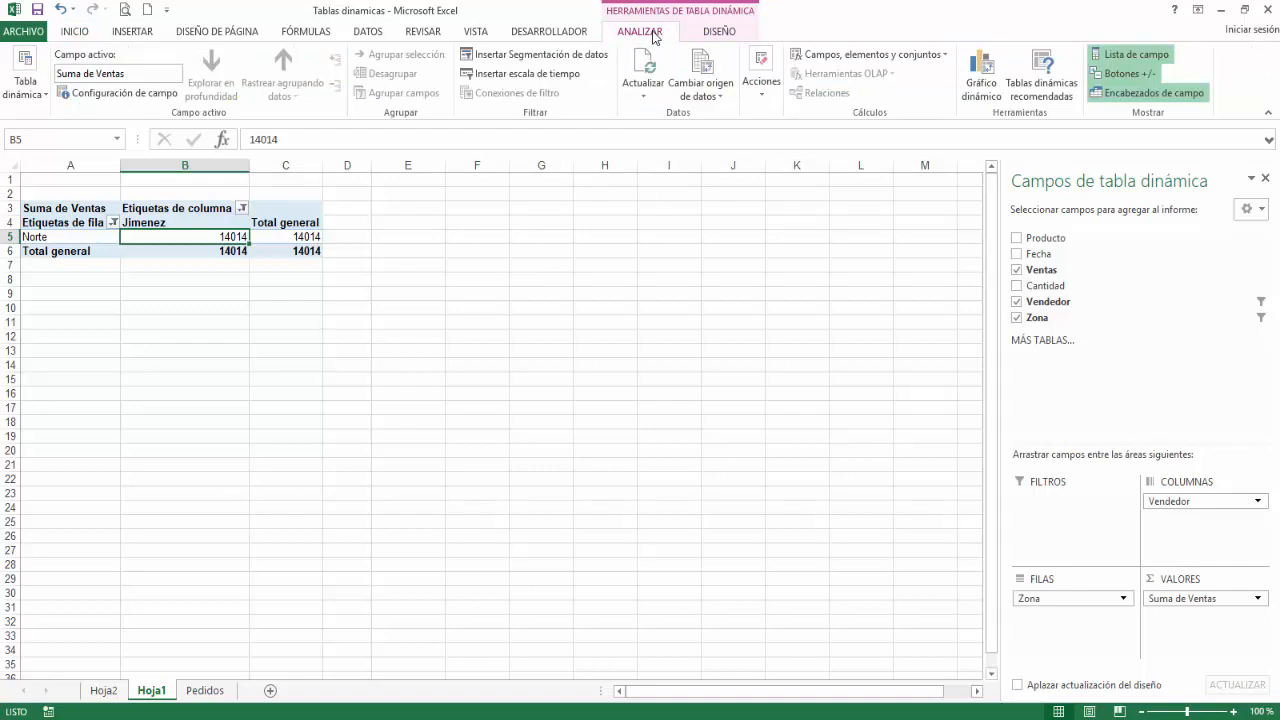
left_click(760, 98)
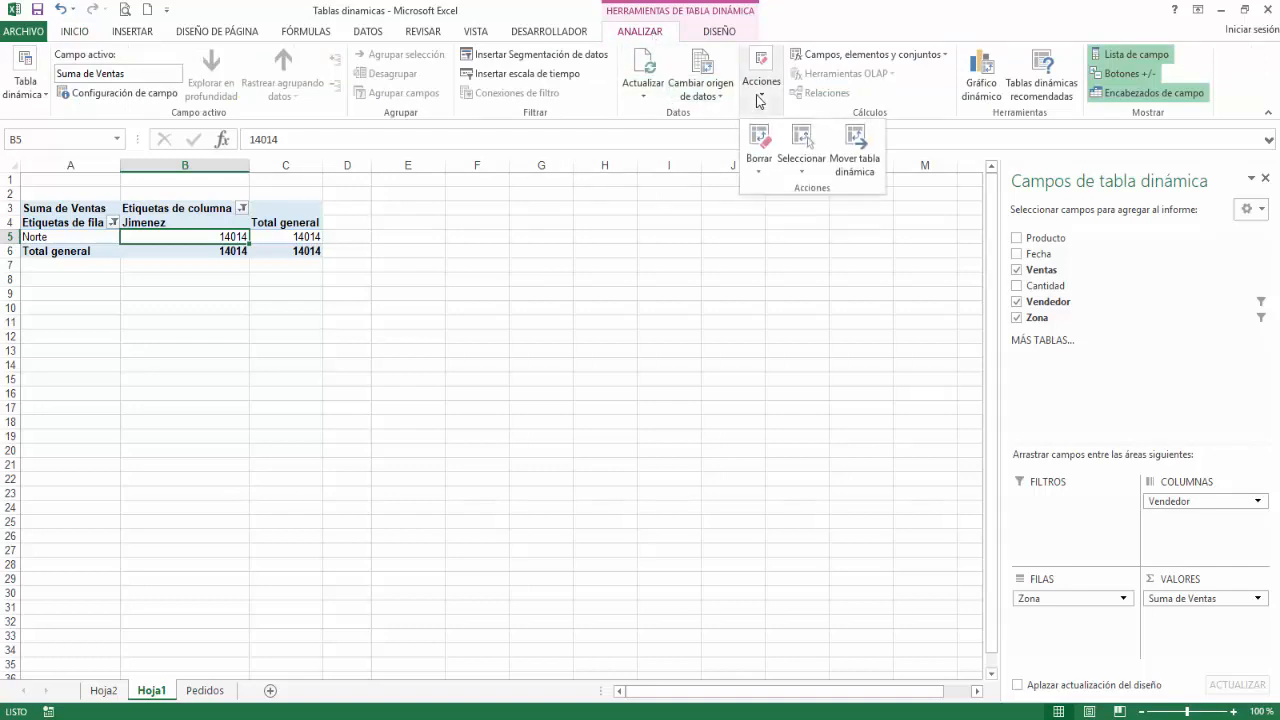
left_click(759, 172)
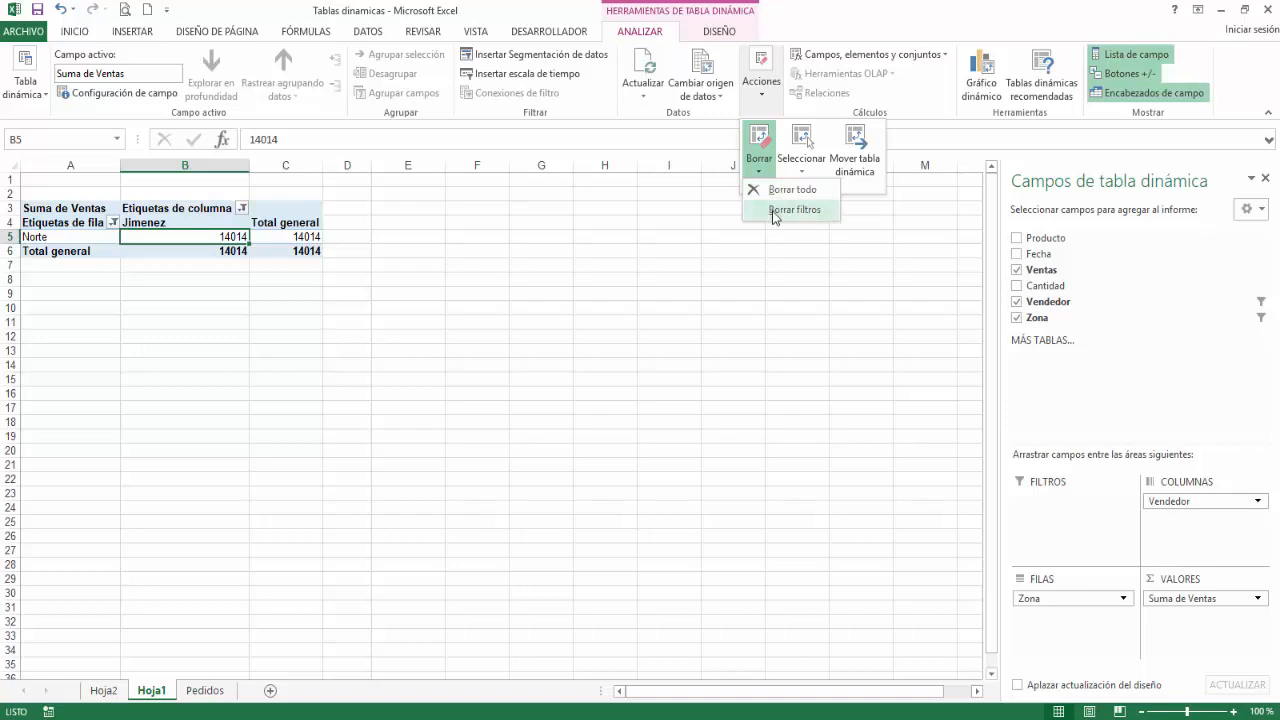
left_click(773, 212)
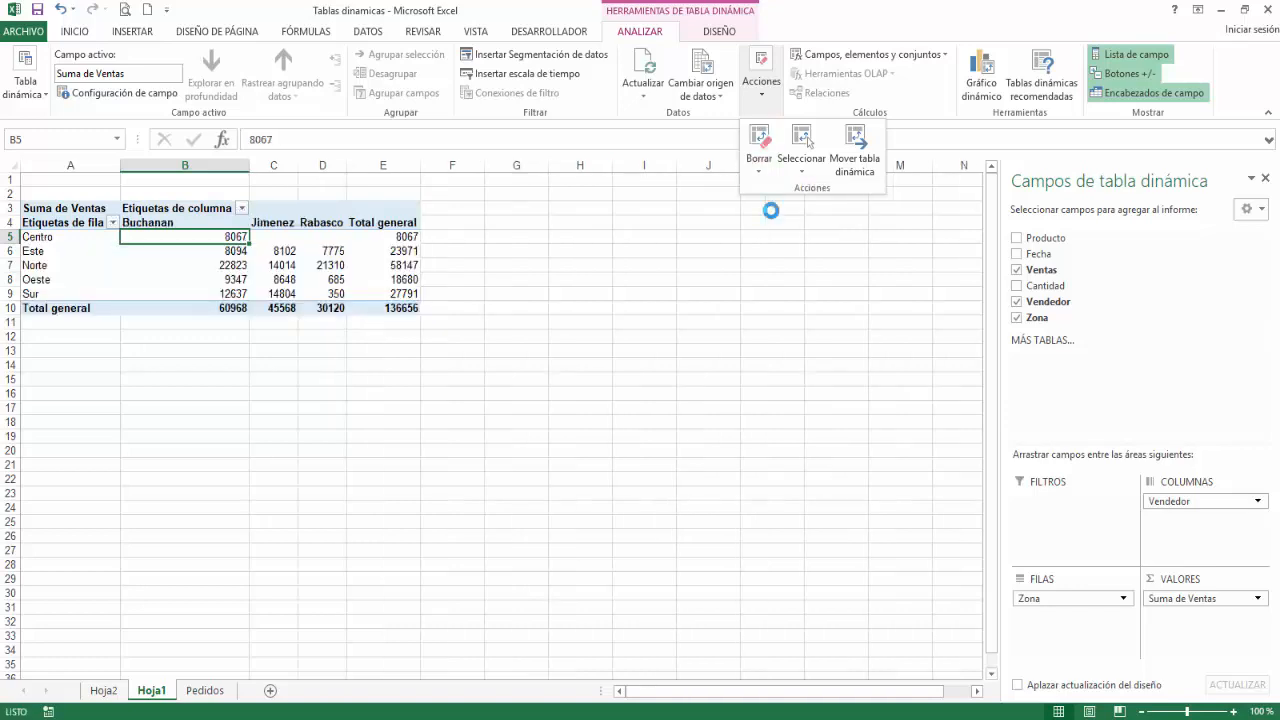
left_click(111, 226)
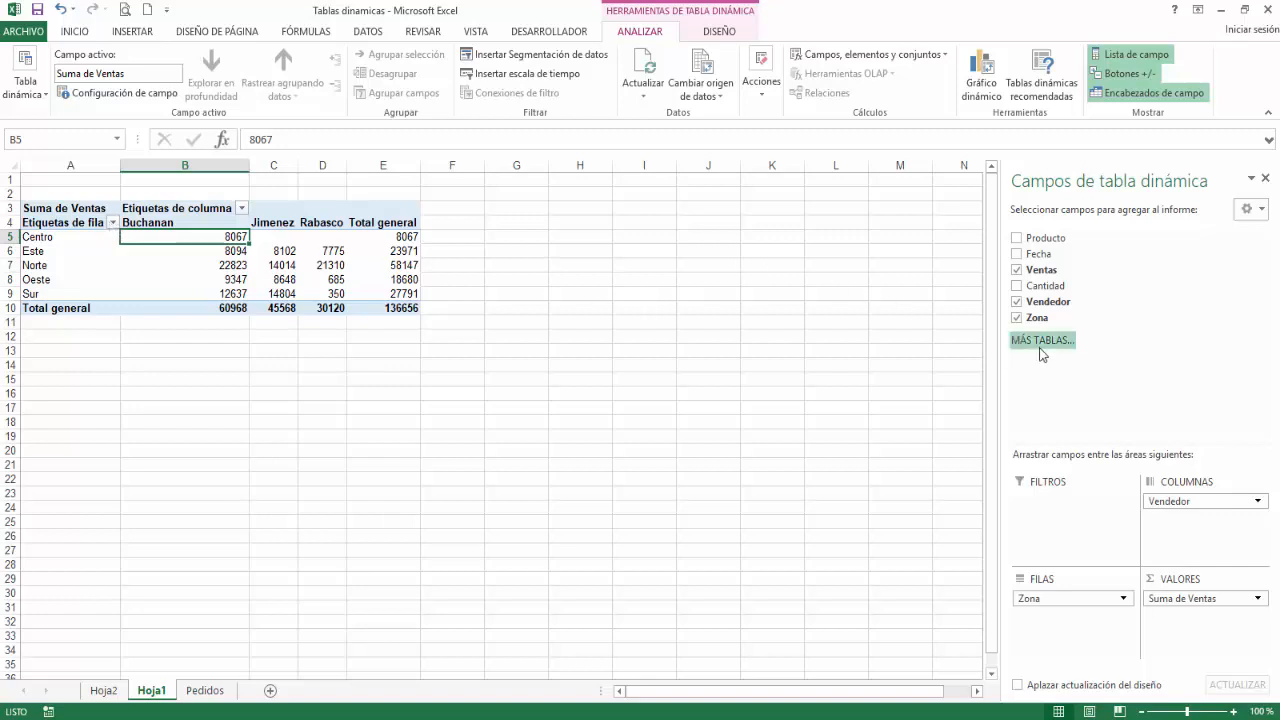
Step: Filter the Zona labels to those ending with "e", and clear the Zona filter again
left_click(1255, 320)
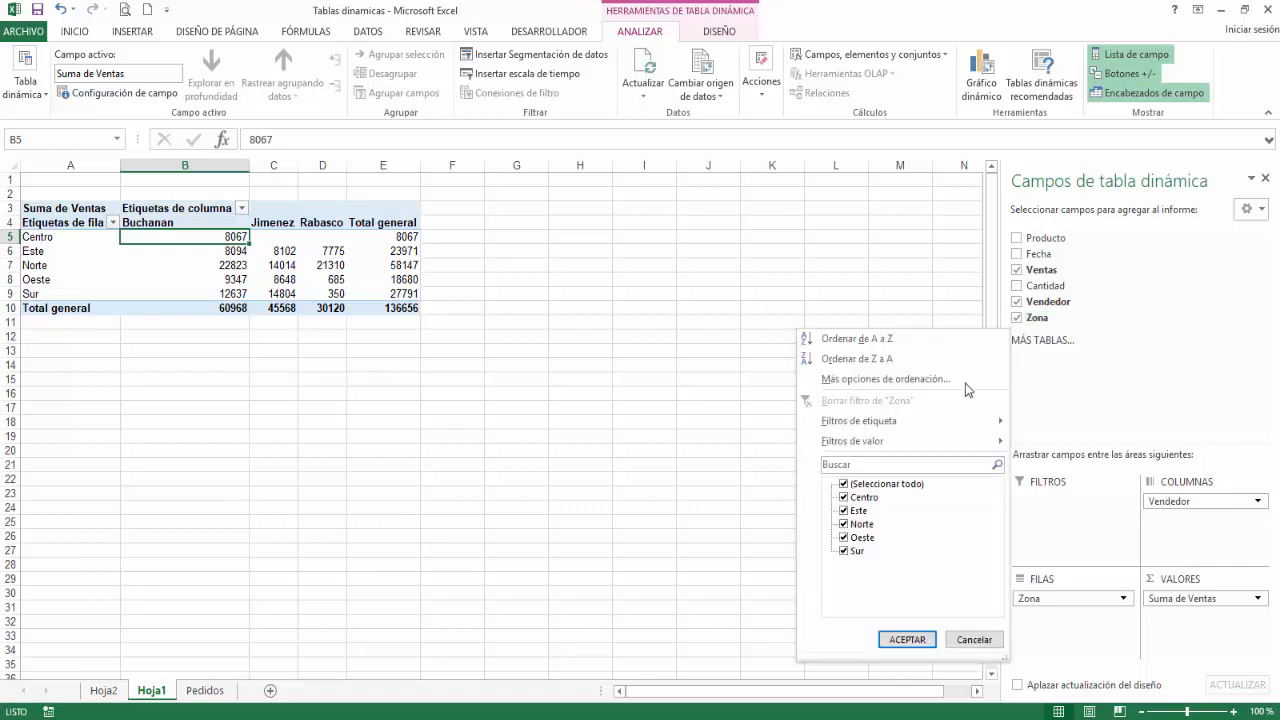
mouse_move(903, 421)
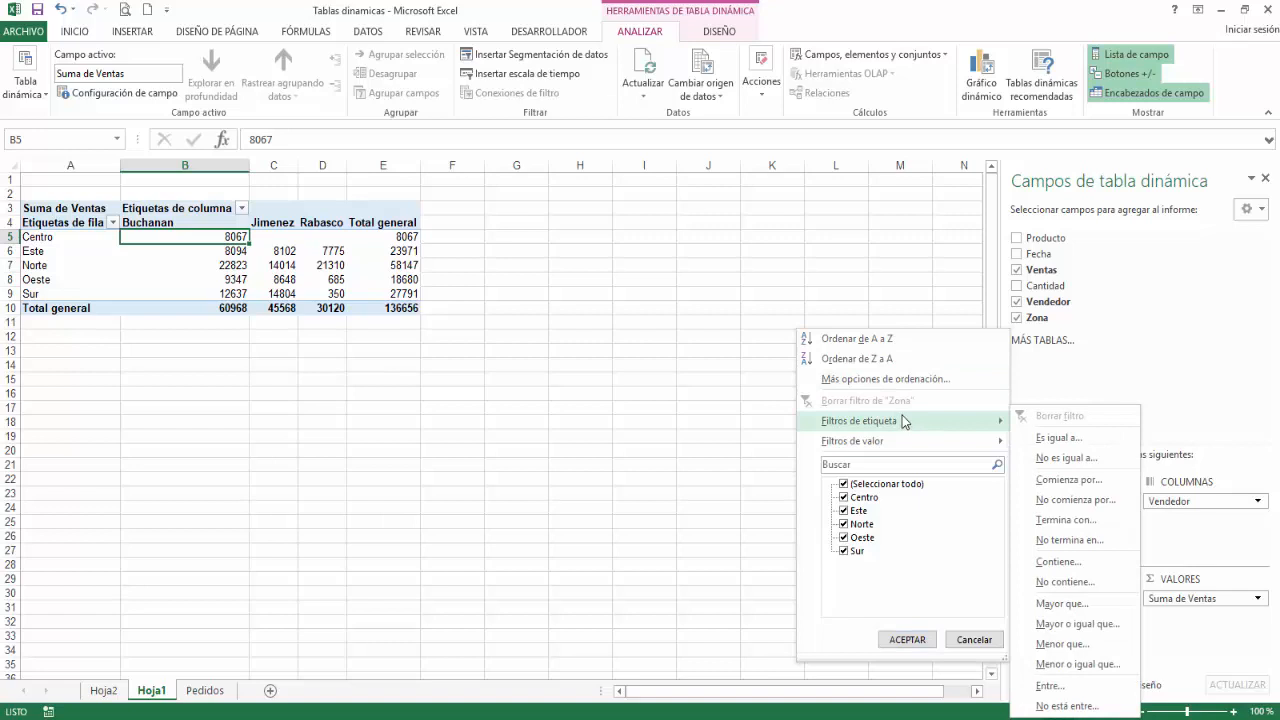
left_click(1064, 522)
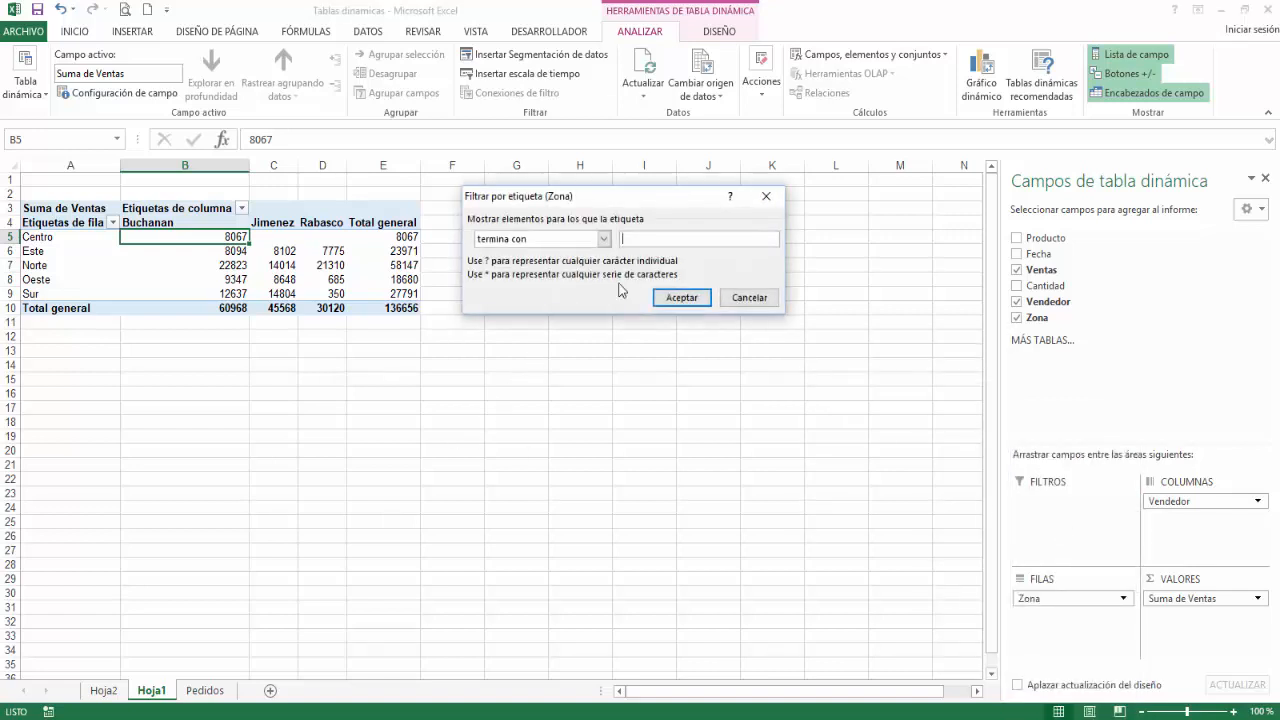
type("e")
left_click(669, 302)
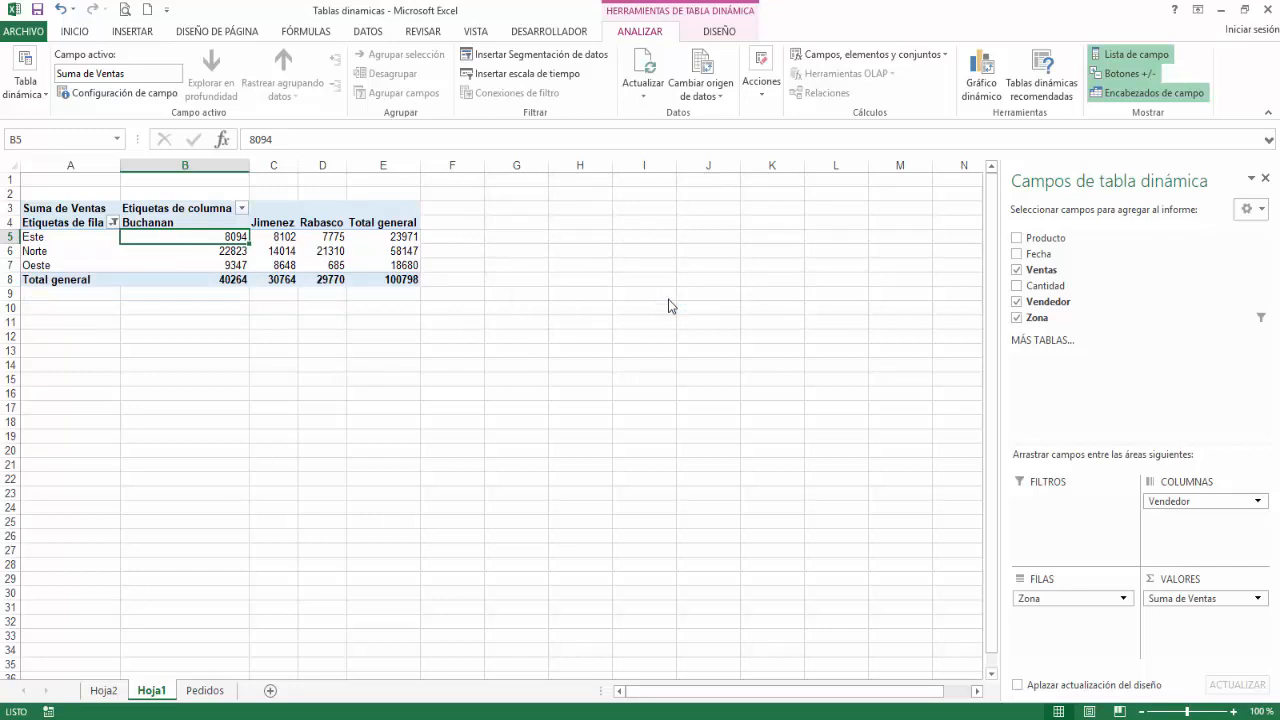
left_click(1255, 319)
left_click(909, 403)
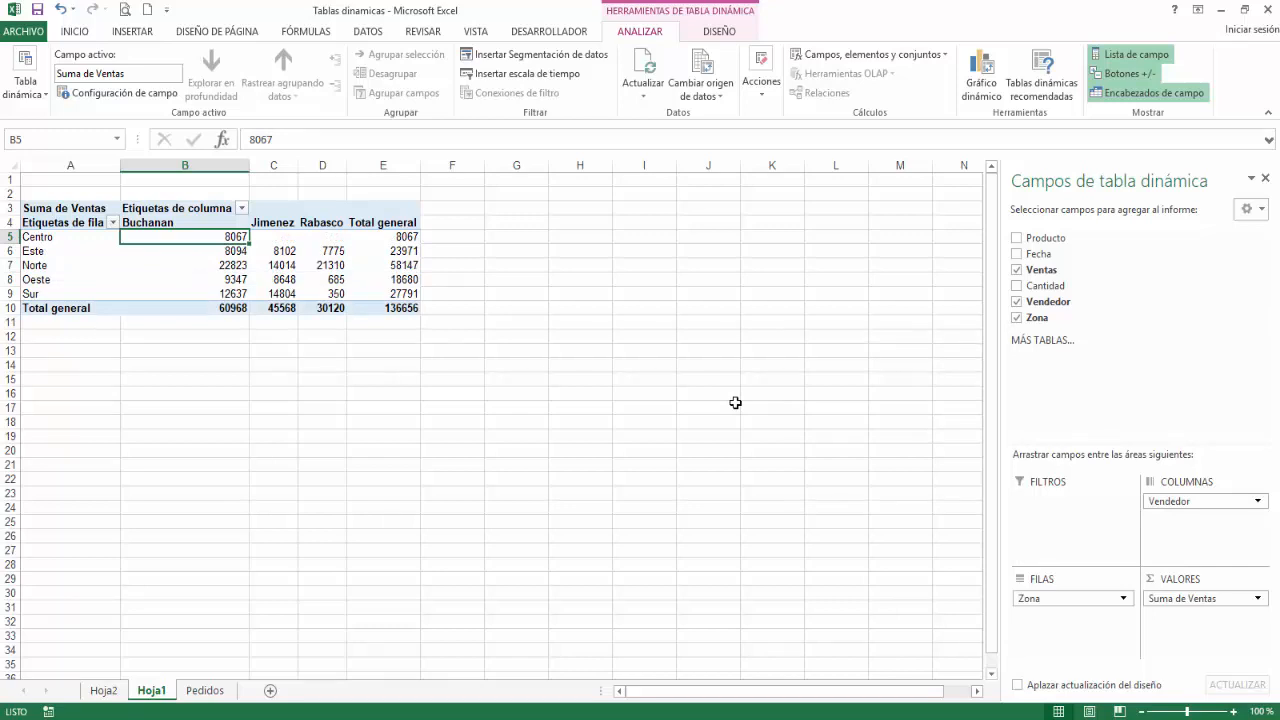
Step: Apply a label filter to the Zona rows for labels between Norte and Sur, and clear that filter again
left_click(114, 223)
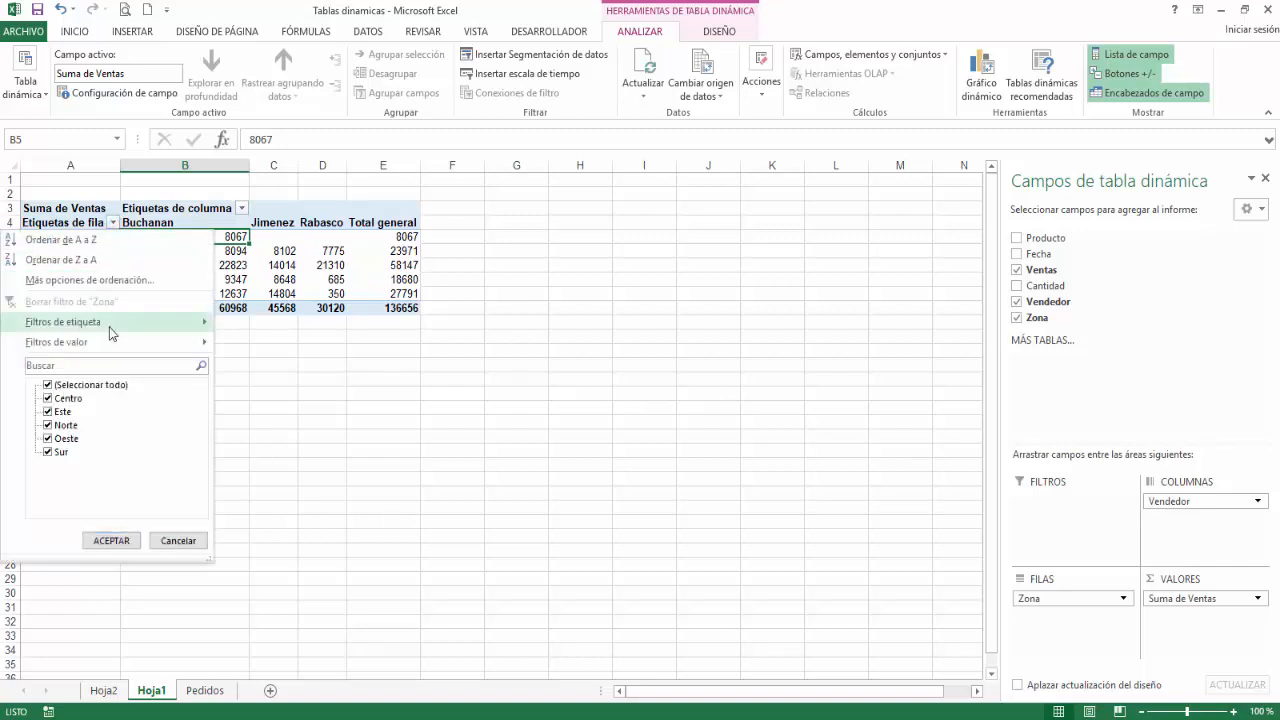
mouse_move(109, 327)
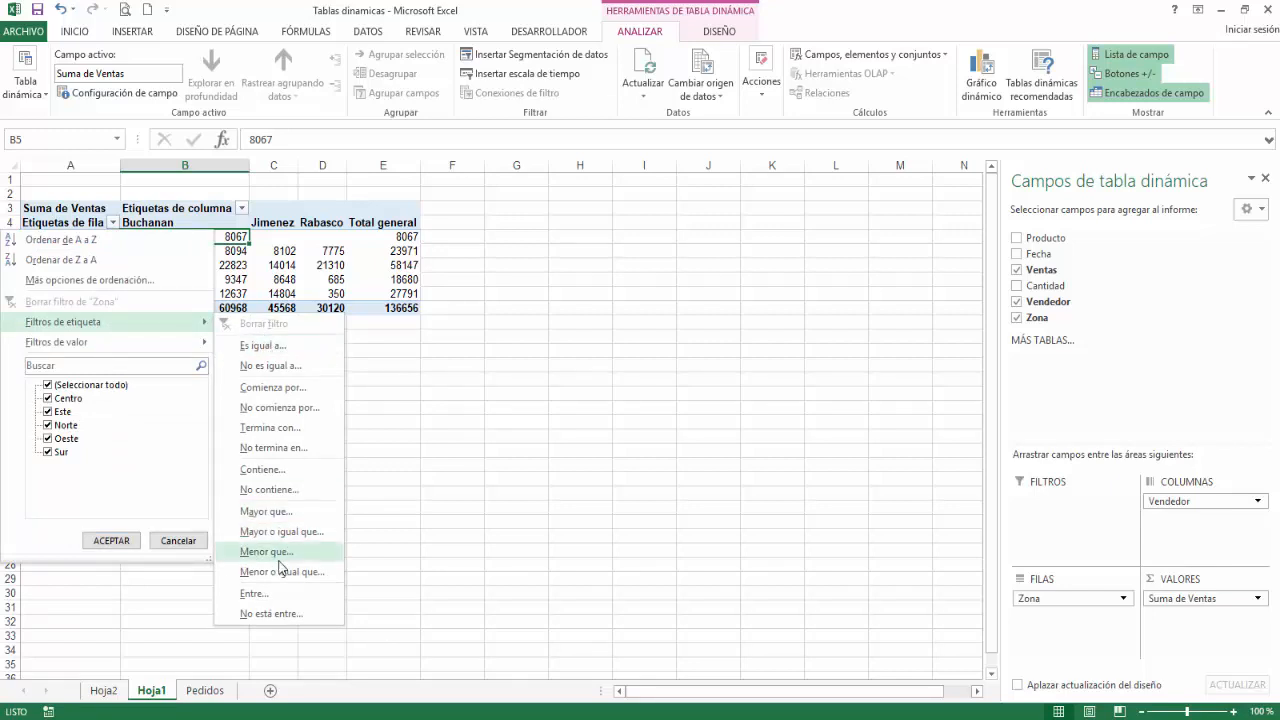
left_click(283, 599)
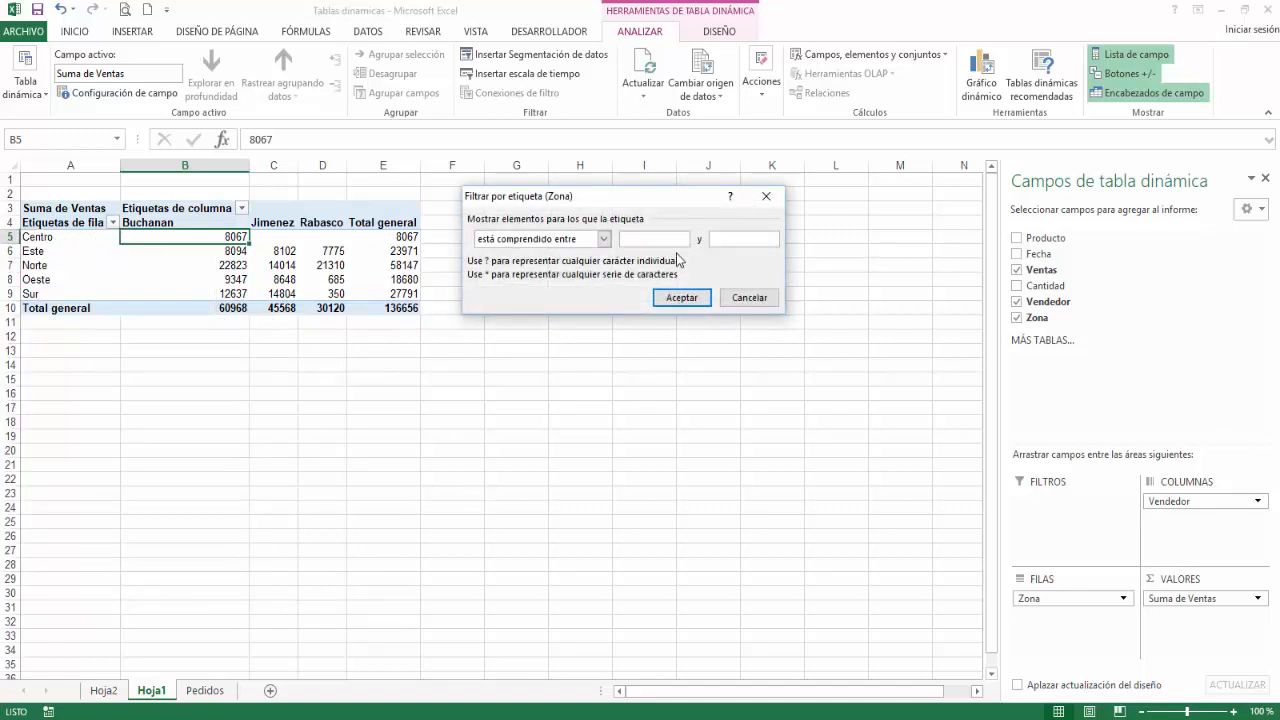
type("Norte")
key("Tab")
type("Sur")
left_click(682, 298)
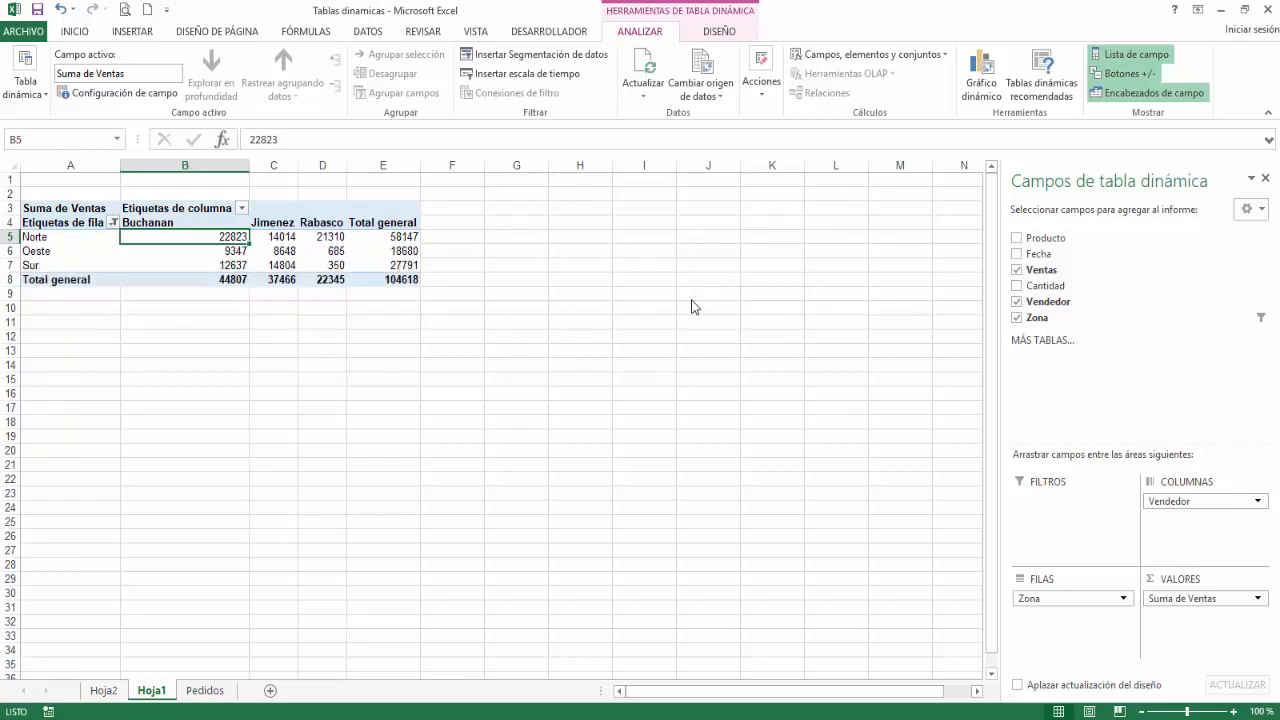
left_click(113, 223)
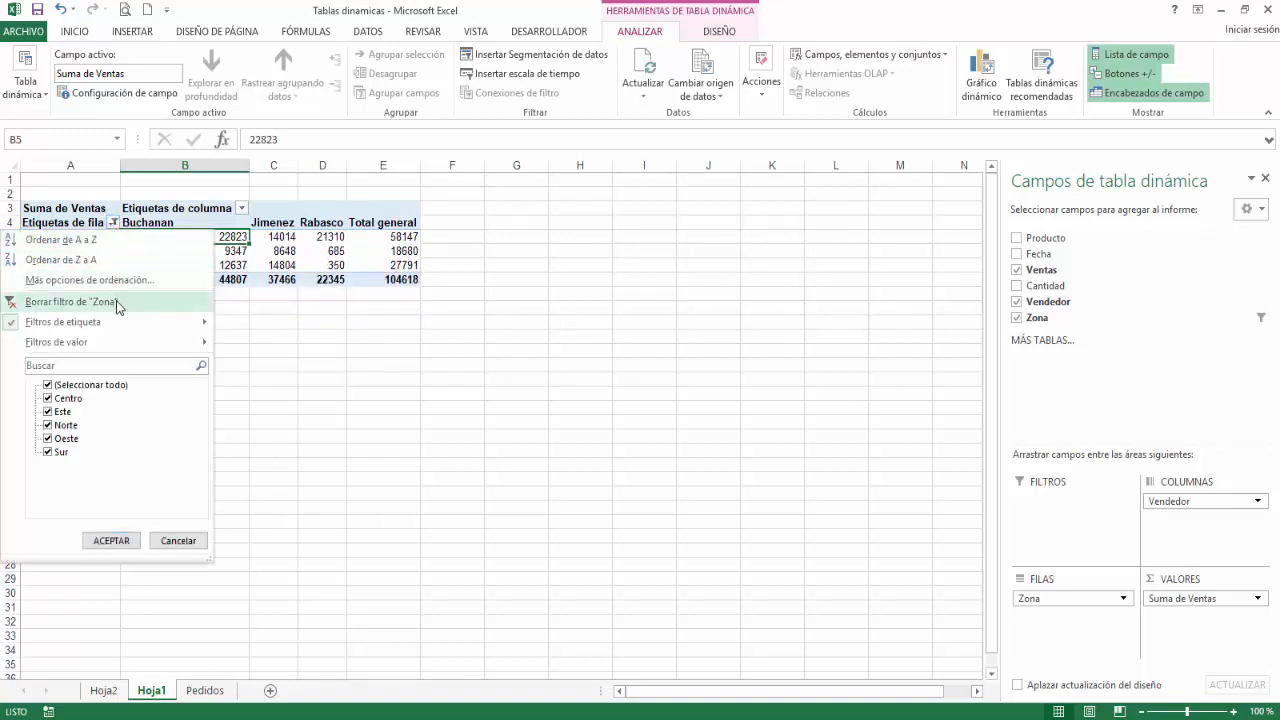
left_click(70, 301)
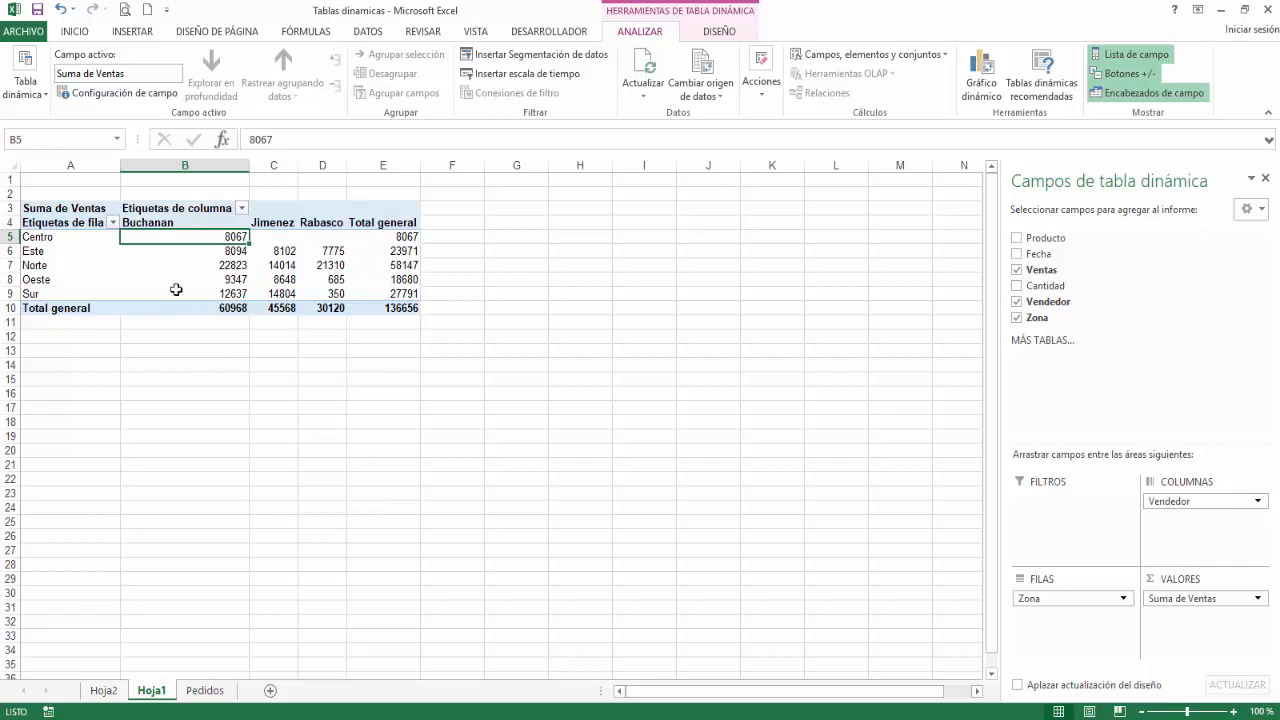
Step: Apply a value filter to the Zona rows for Suma de Ventas greater than 25000, and clear that filter again
left_click(113, 222)
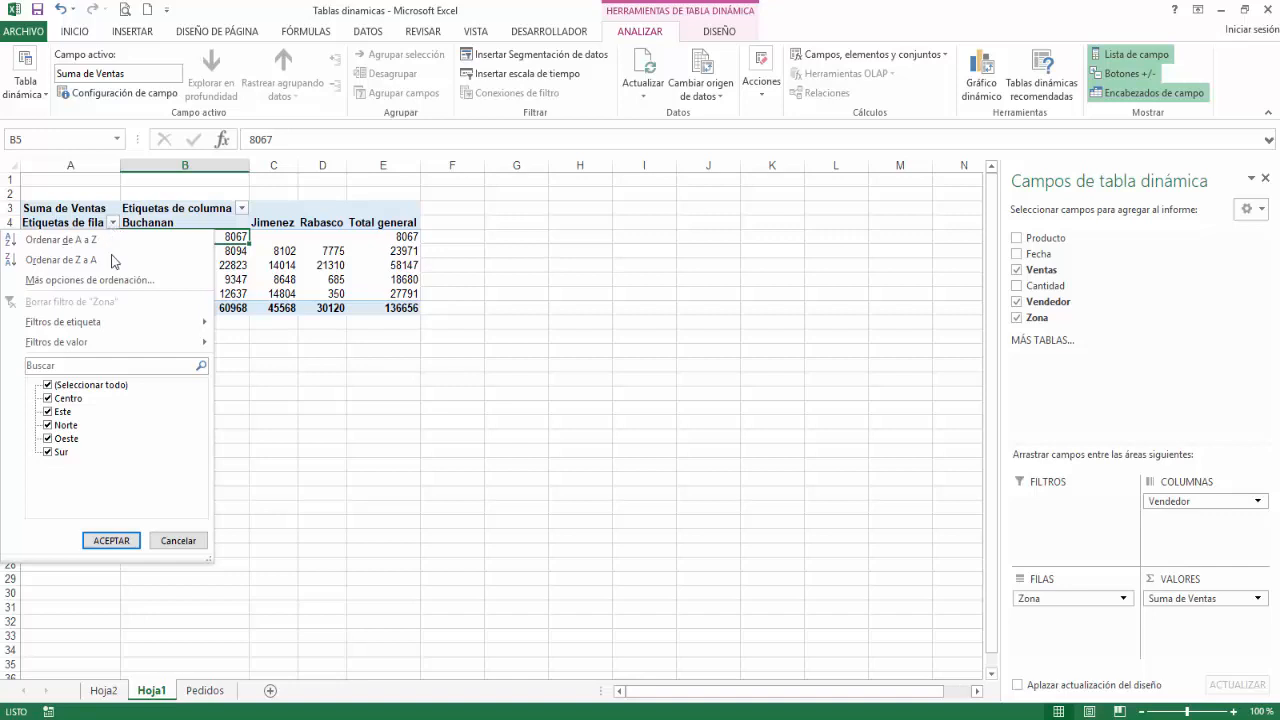
mouse_move(128, 345)
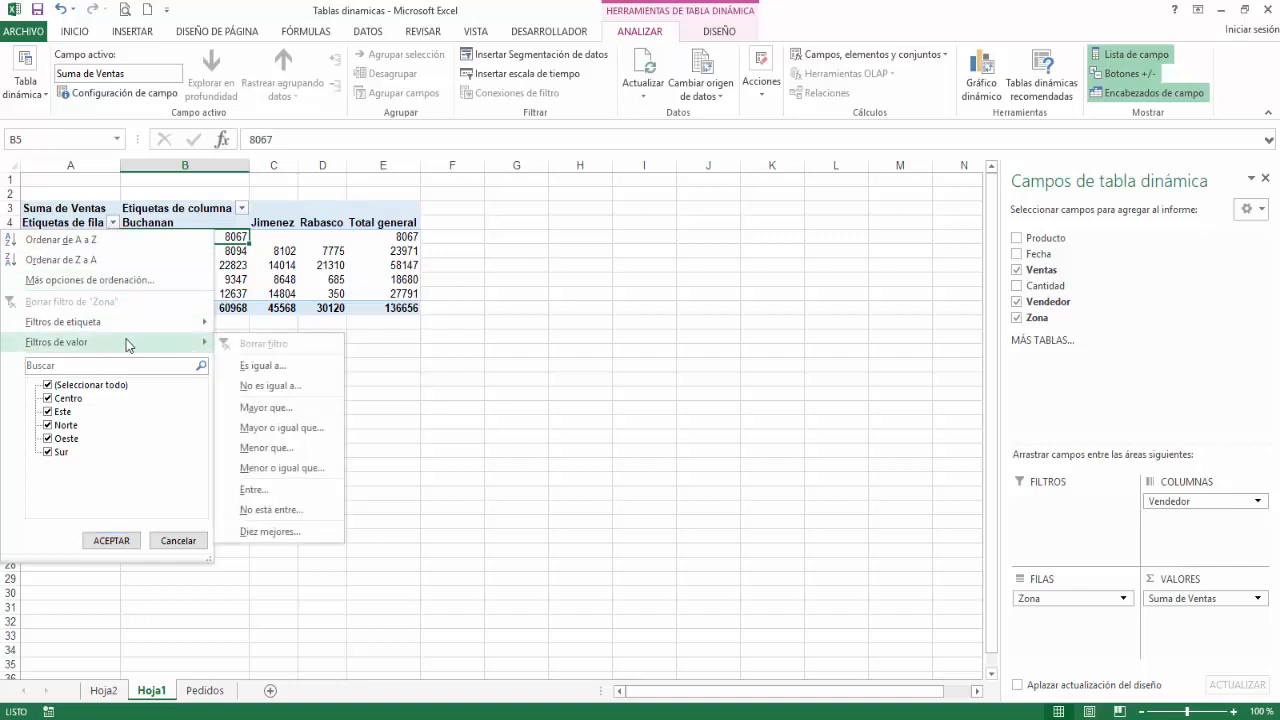
left_click(300, 410)
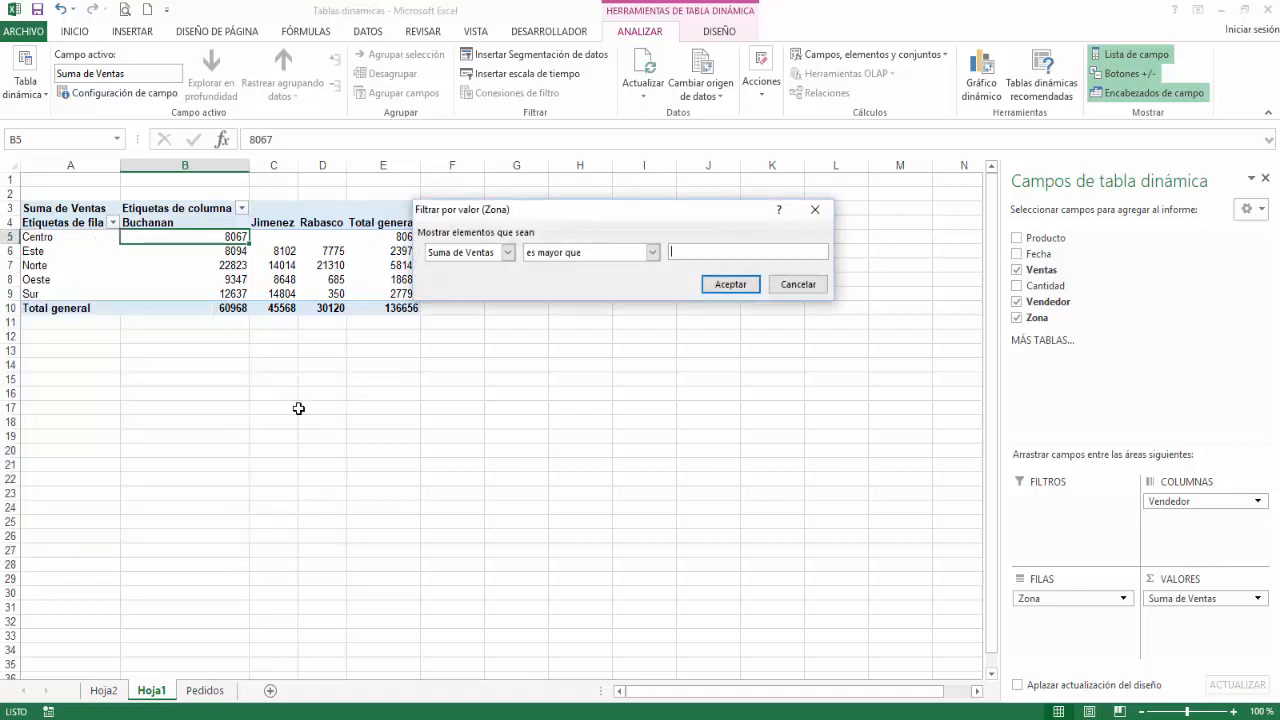
type("25000")
left_click(719, 287)
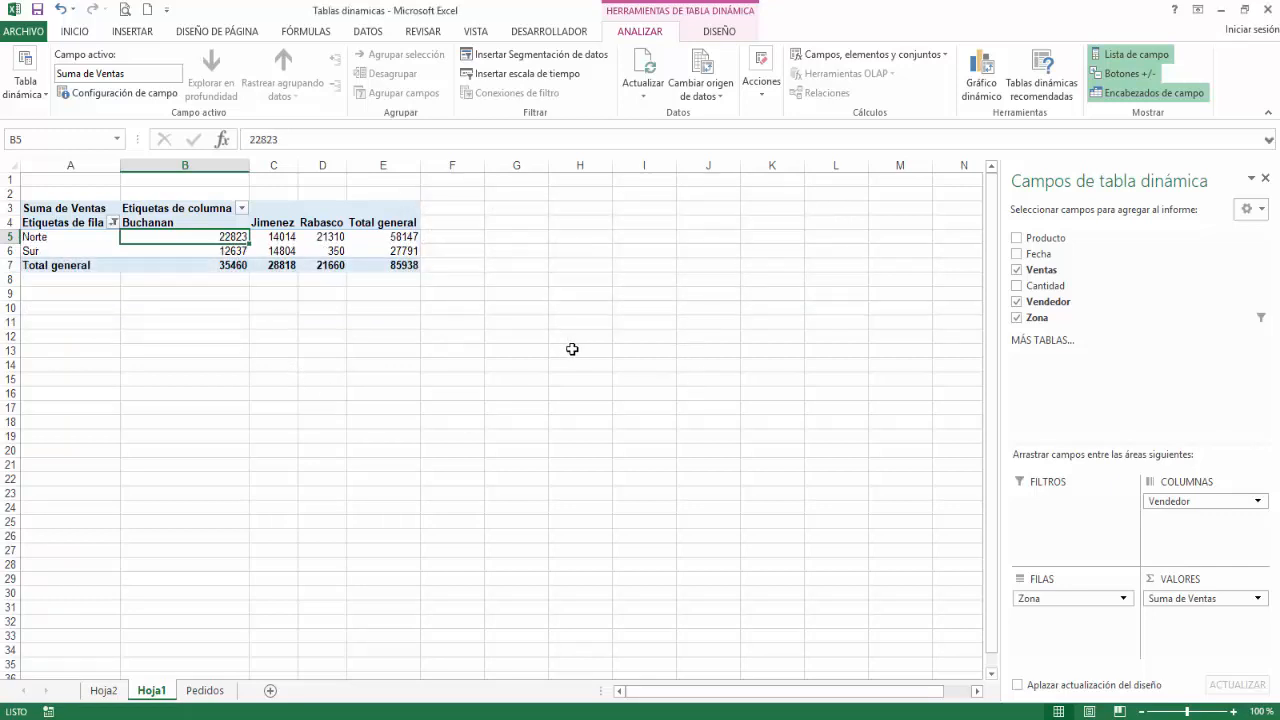
left_click(115, 228)
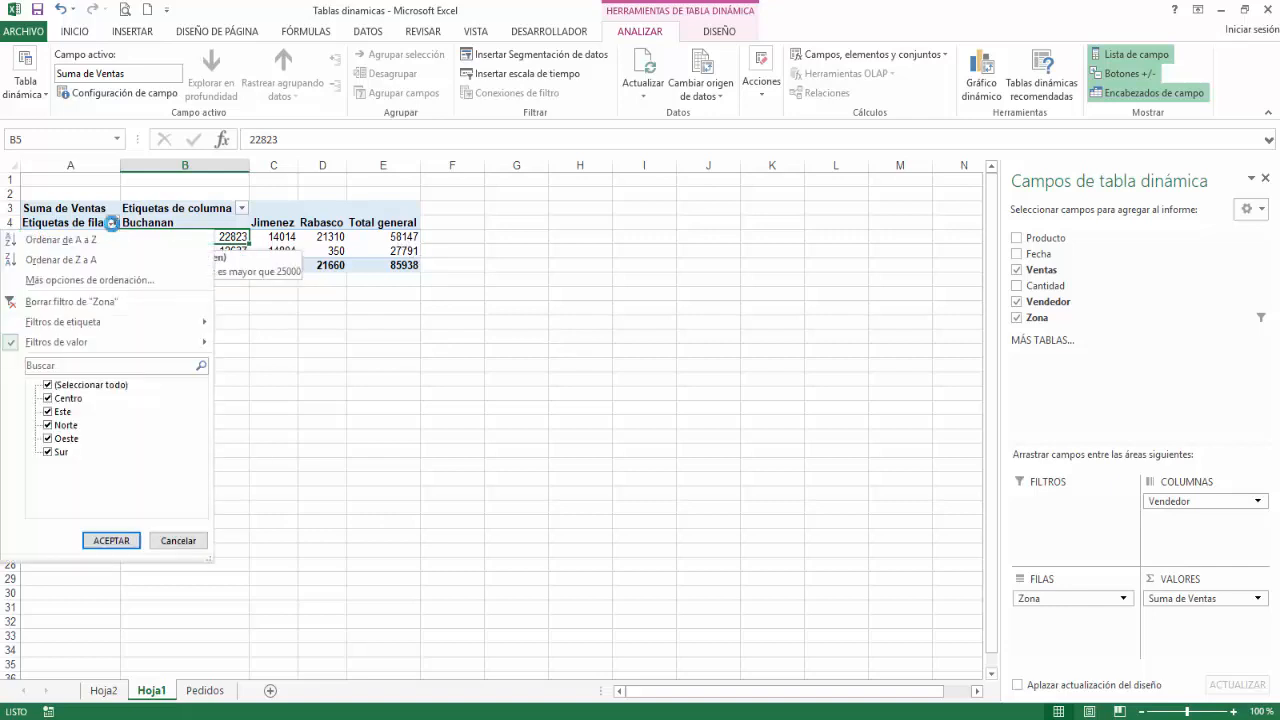
left_click(133, 302)
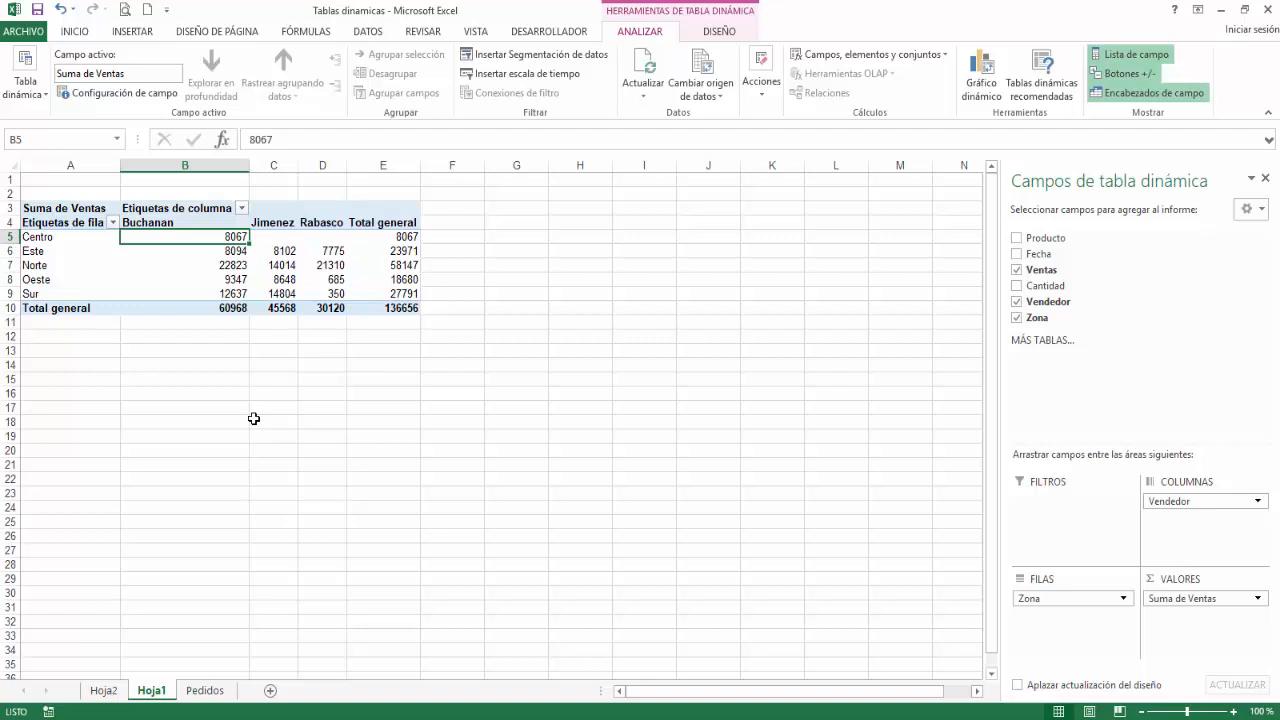
Step: Apply a label filter to the Zona rows so that the label contains "n"
left_click(113, 222)
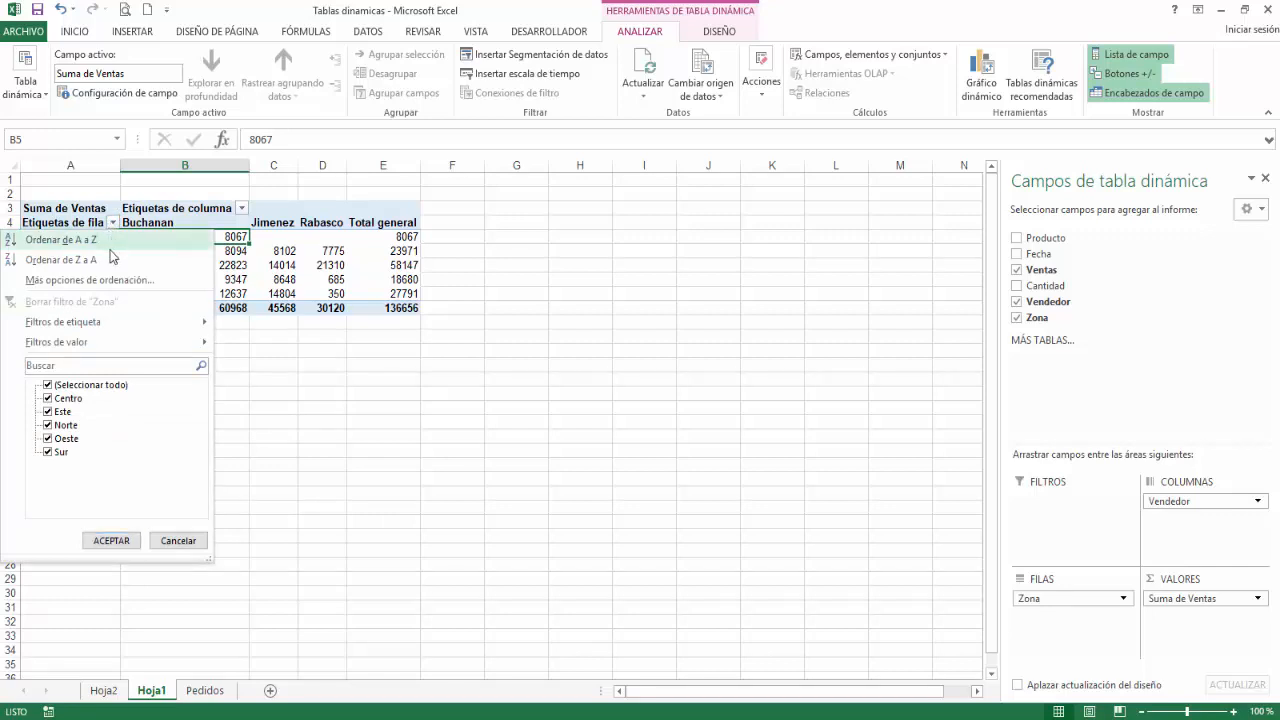
mouse_move(133, 329)
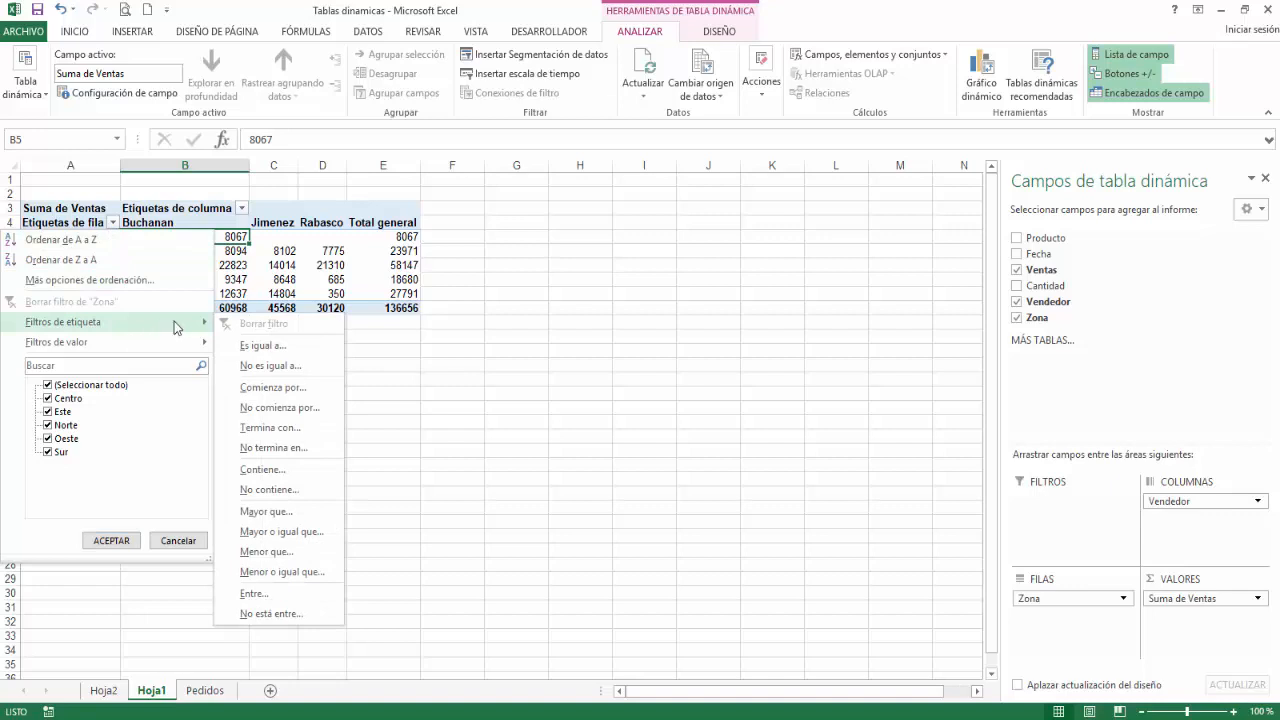
left_click(305, 469)
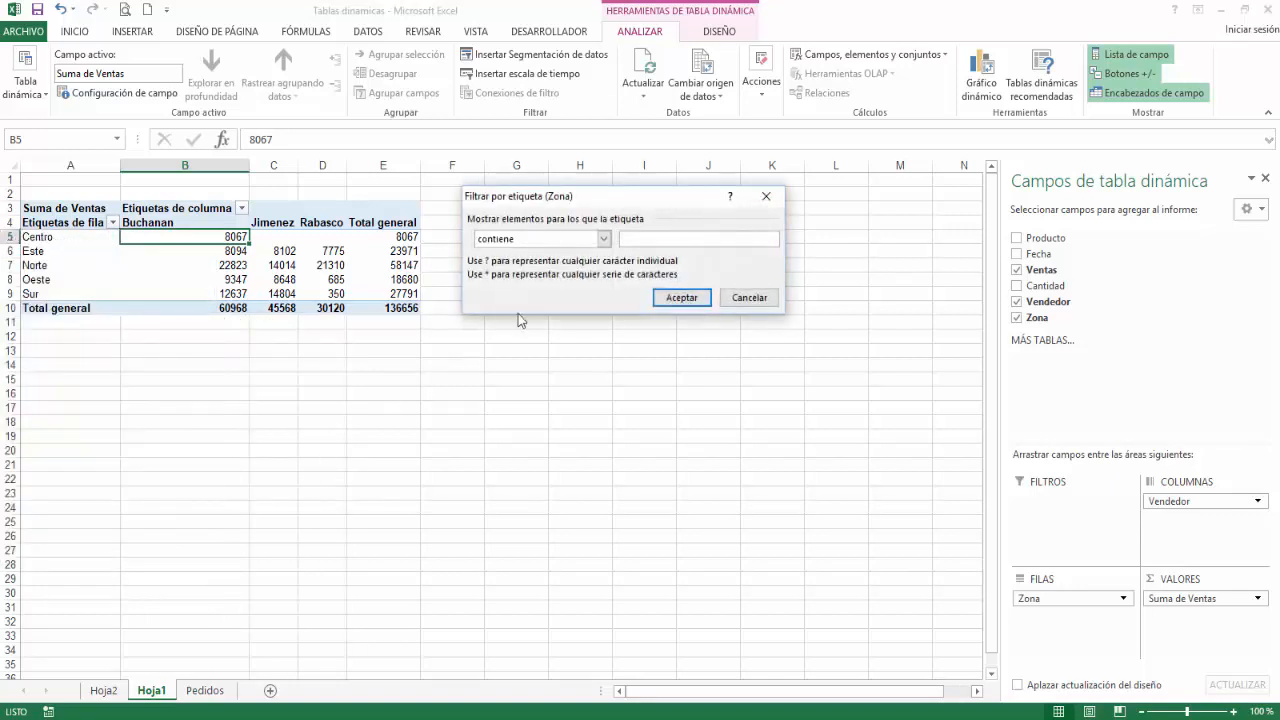
left_click(690, 298)
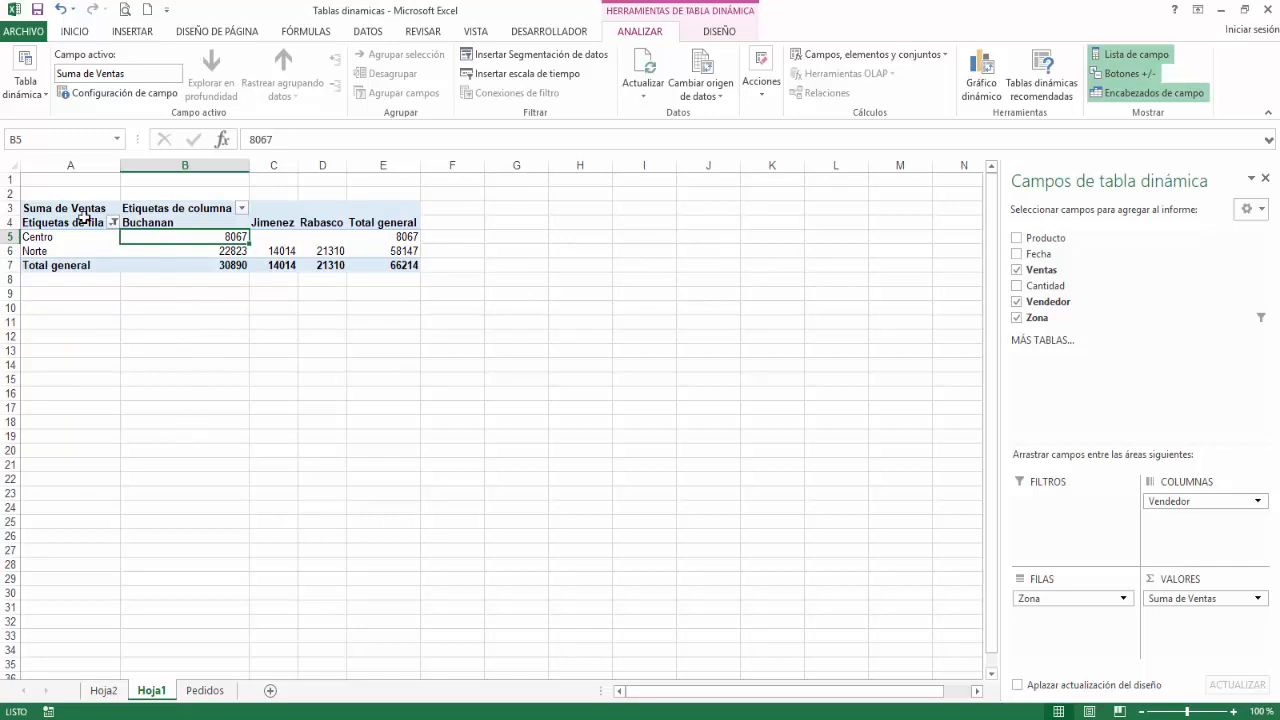
Step: Try to add a Zona value filter for Suma de Ventas less than 25000 on top of the label filter, and undo it
left_click(113, 222)
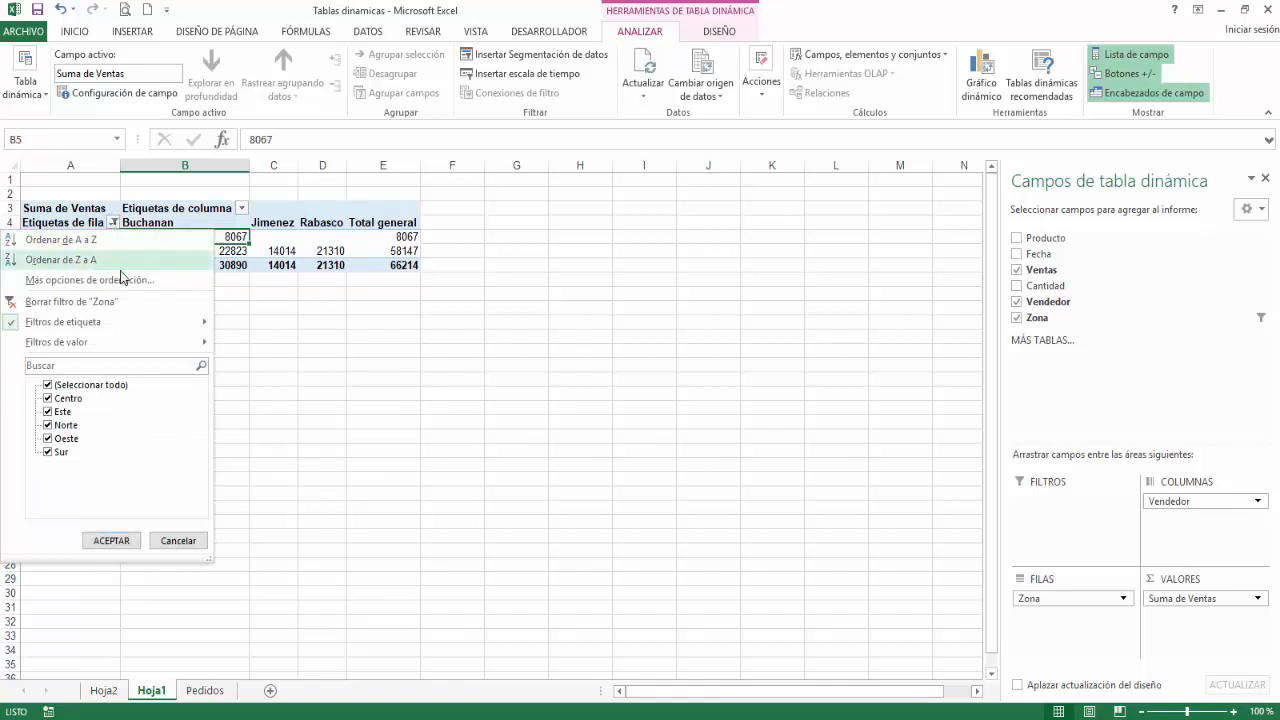
mouse_move(127, 345)
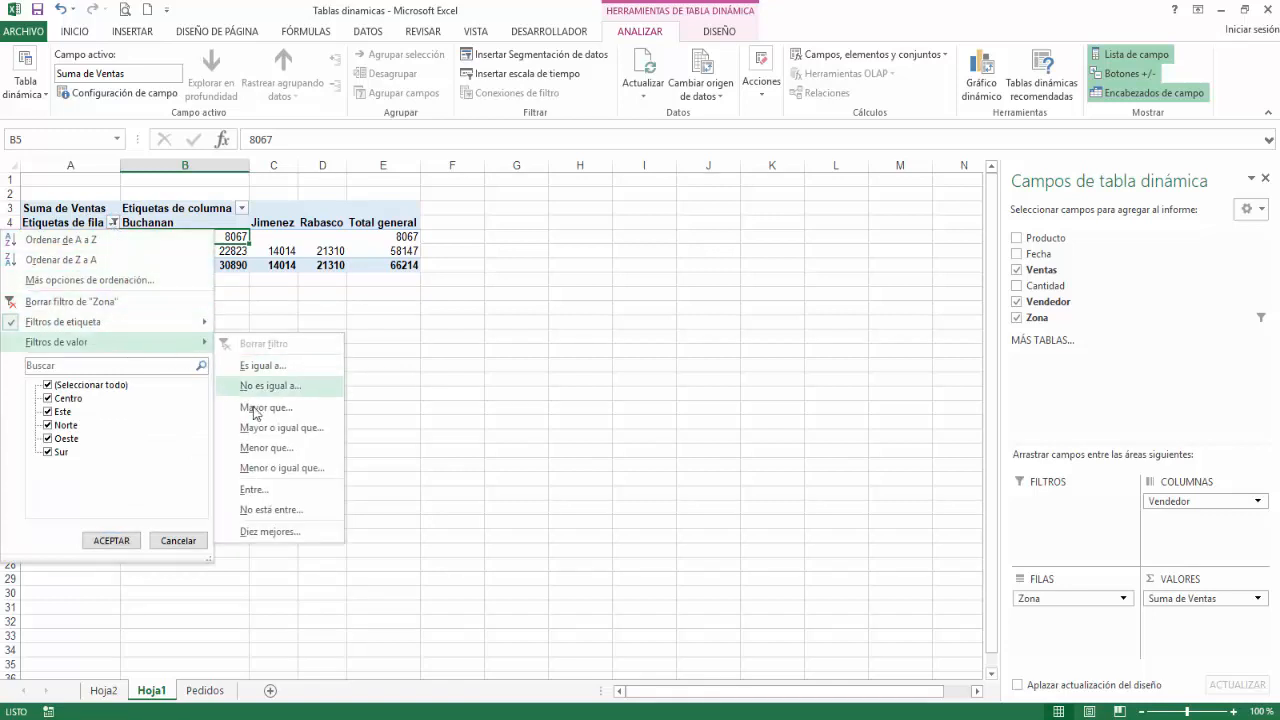
left_click(376, 373)
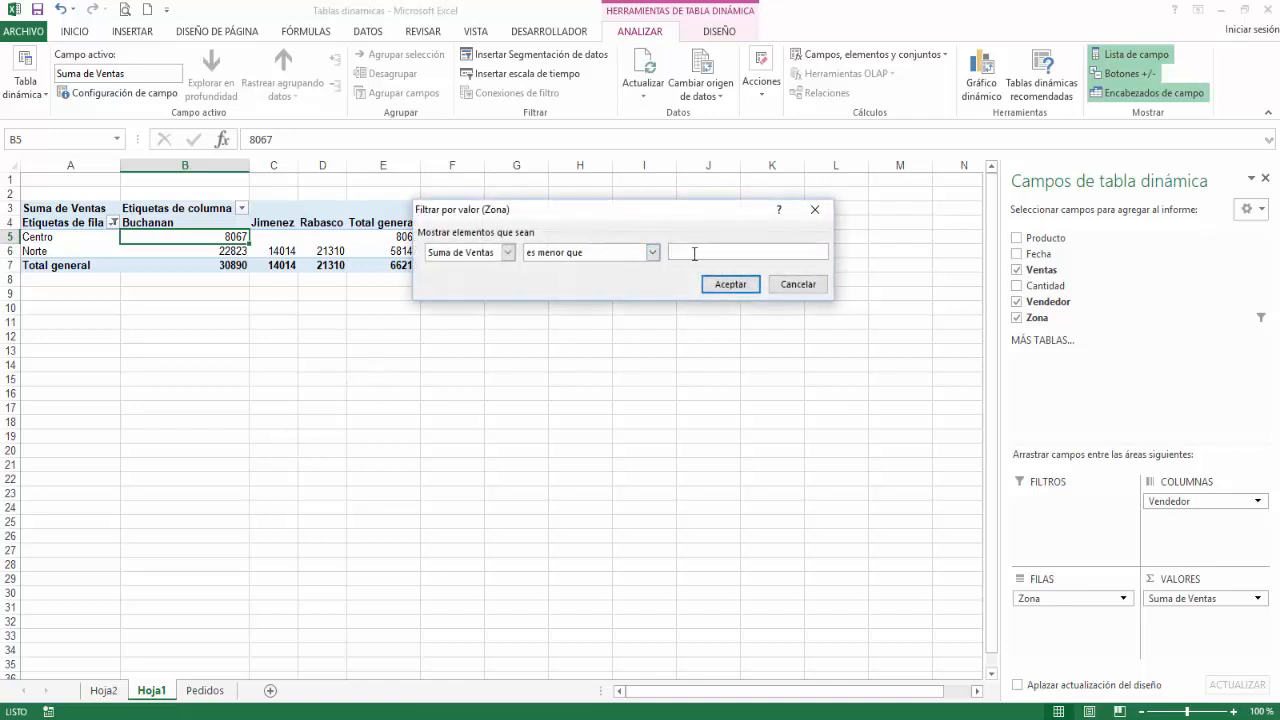
type("25000")
left_click(731, 285)
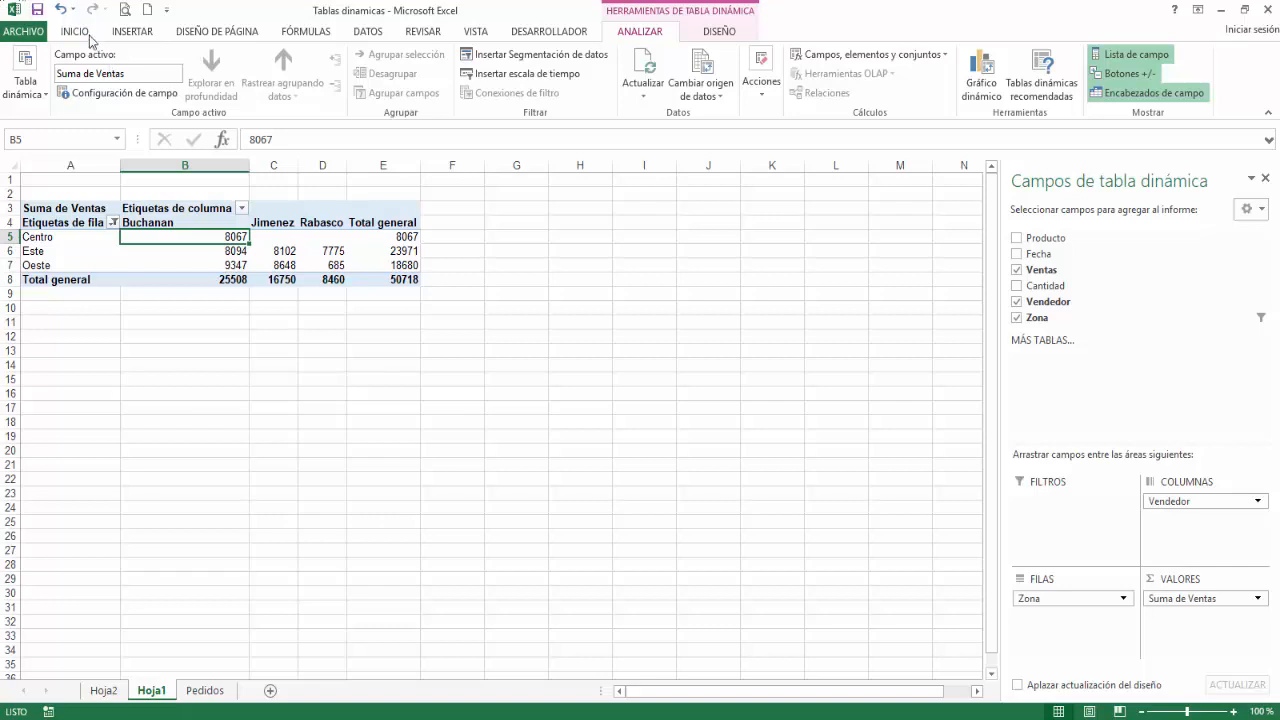
left_click(62, 12)
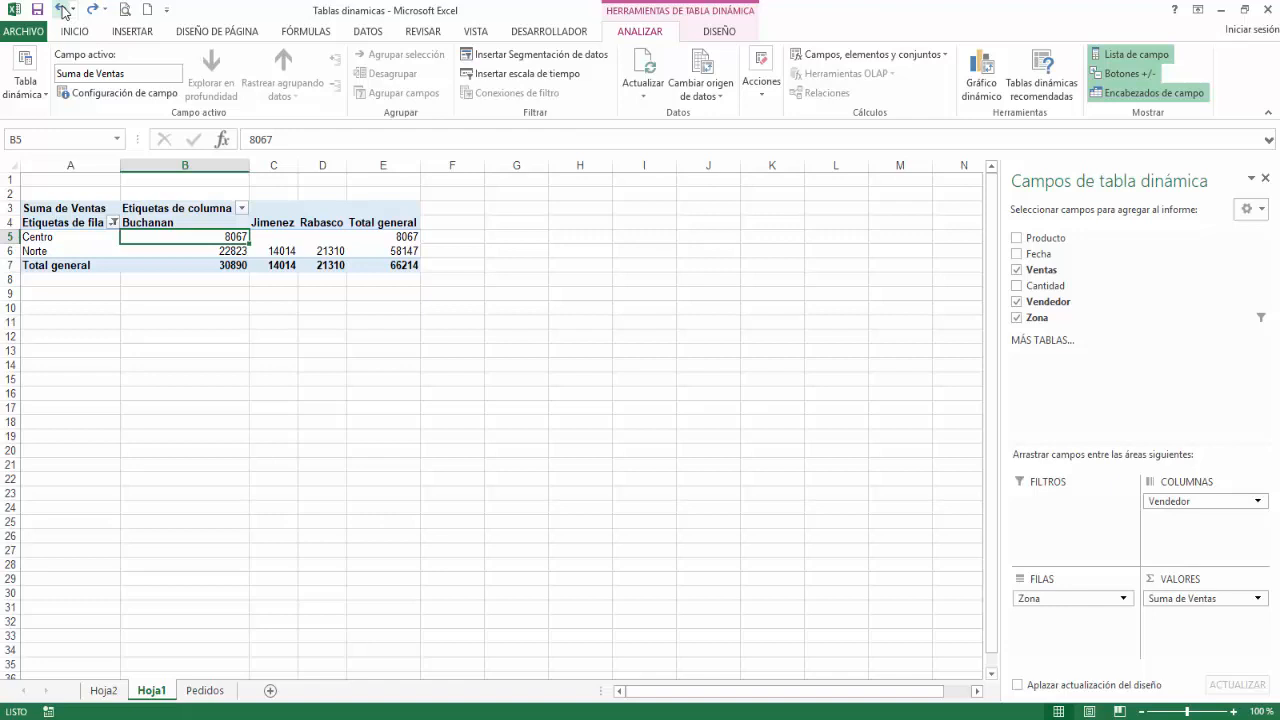
Step: Enable the pivot table option that allows several filters per field
left_click(34, 90)
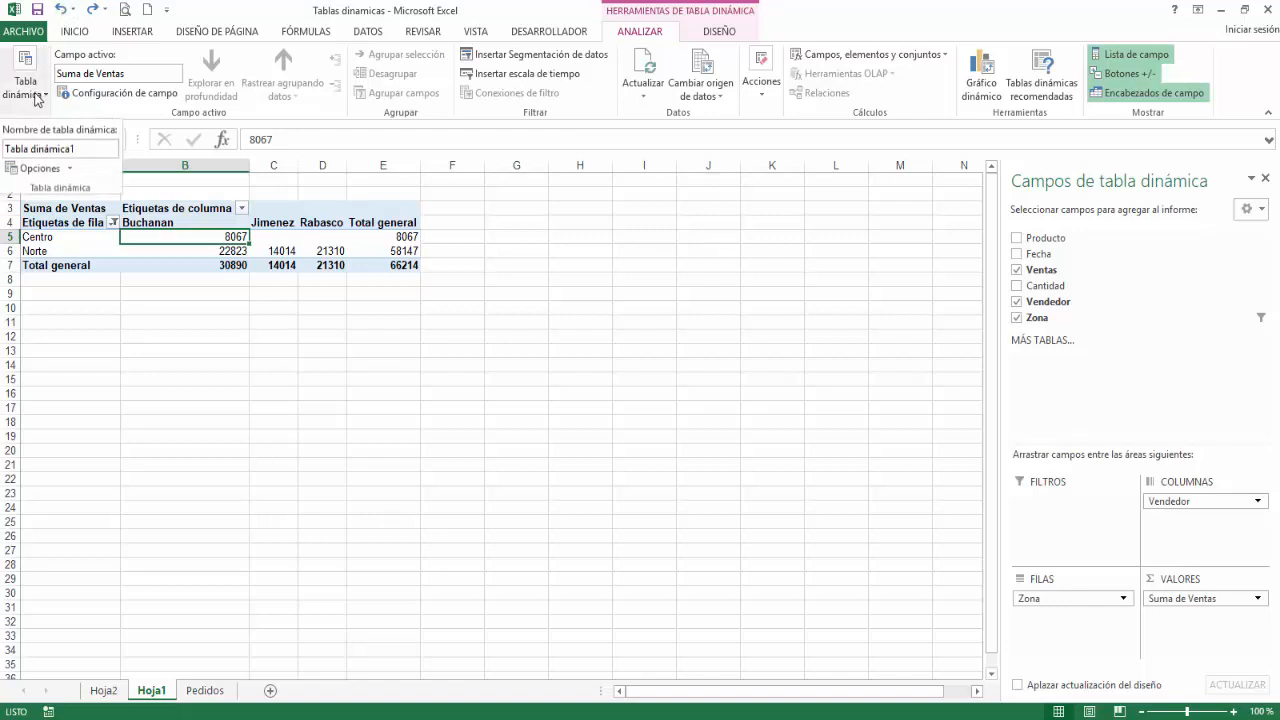
left_click(40, 168)
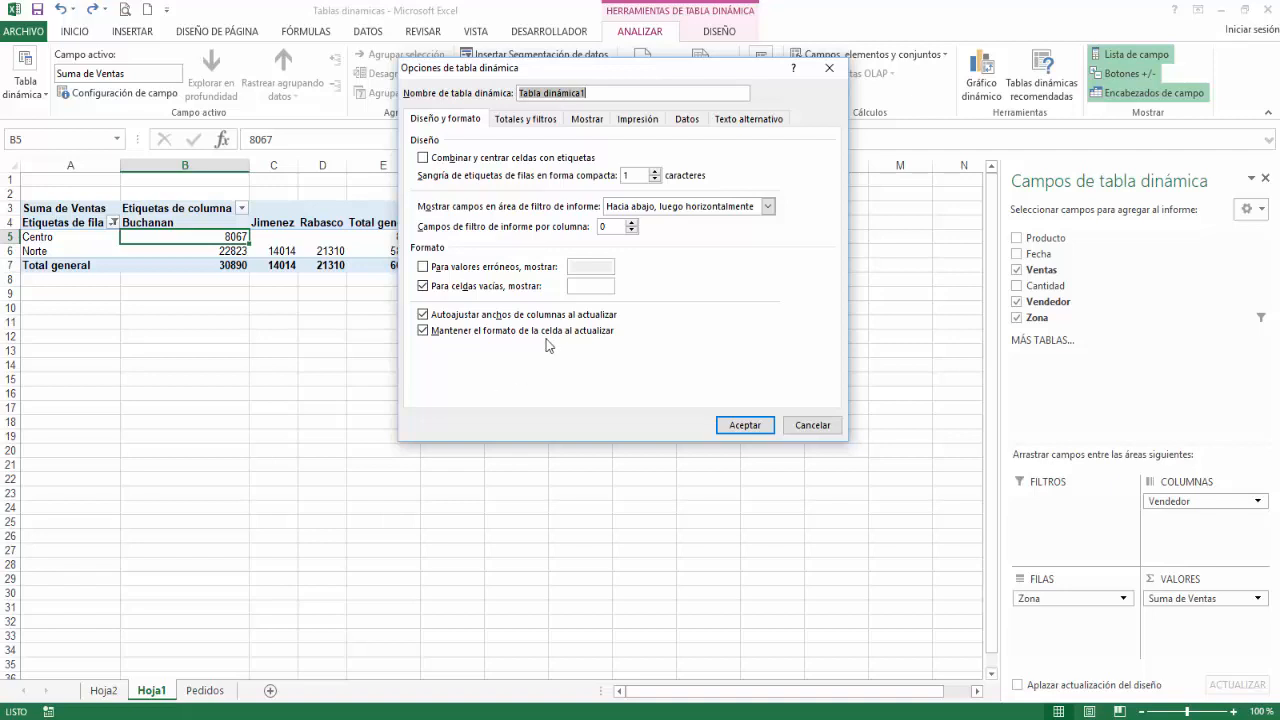
left_click(526, 119)
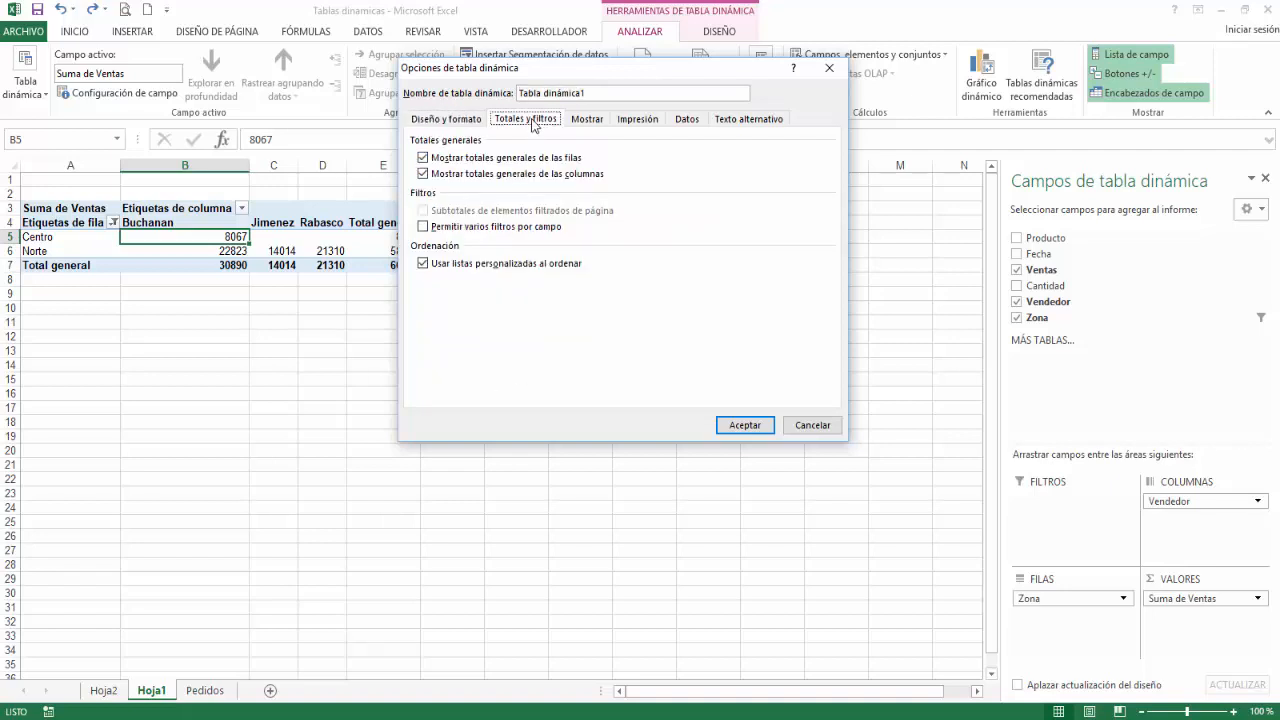
left_click(423, 227)
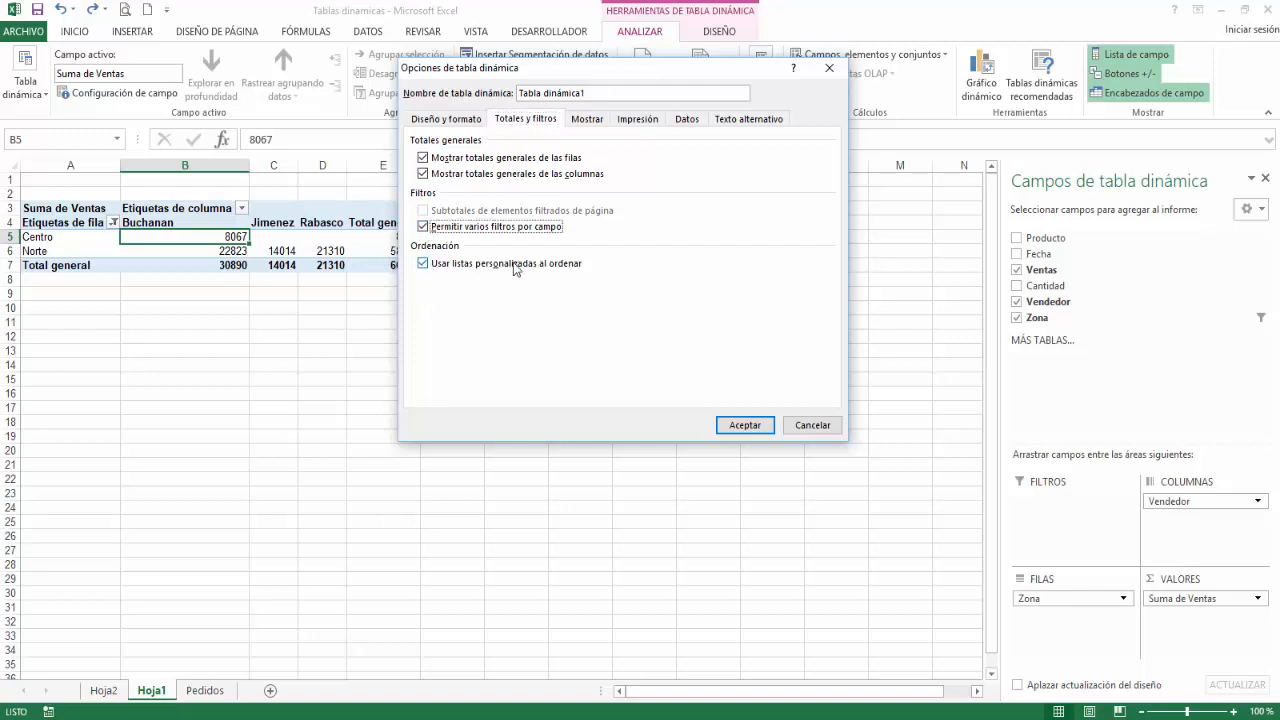
left_click(744, 426)
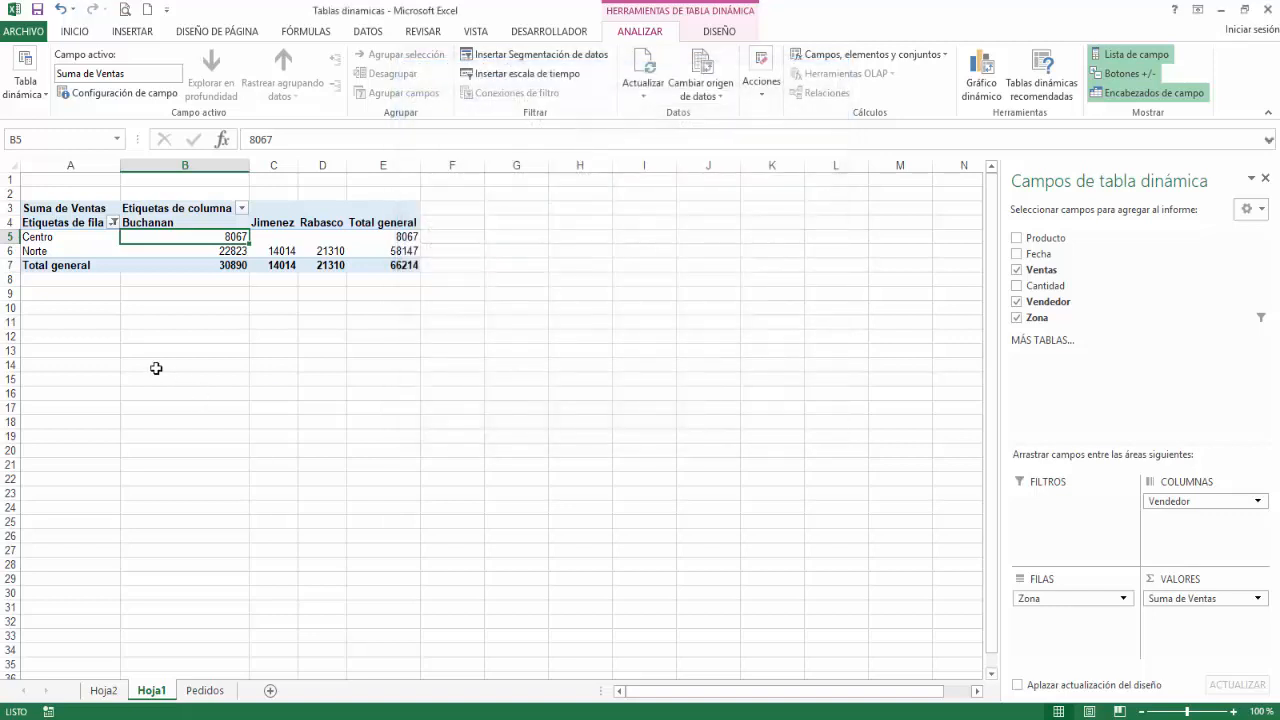
Step: Add a value filter to the Zona rows for Suma de Ventas less than 25000, alongside the label filter
left_click(111, 222)
mouse_move(112, 343)
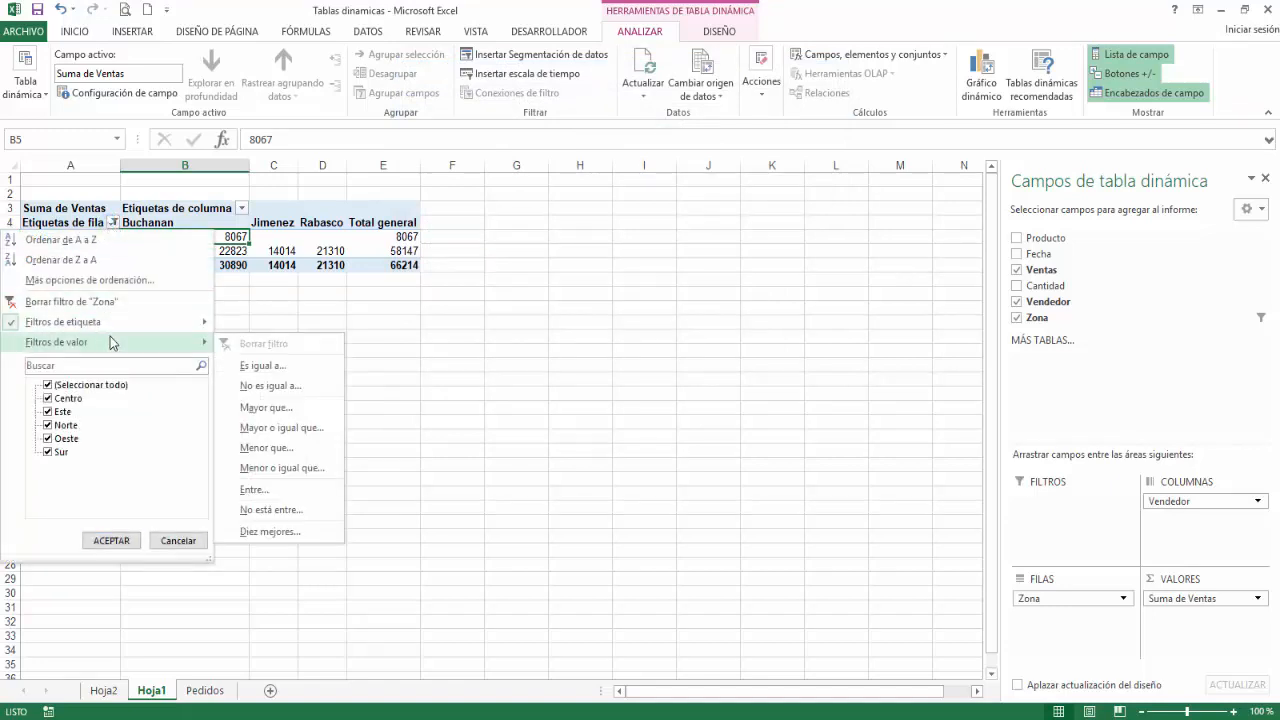
left_click(282, 448)
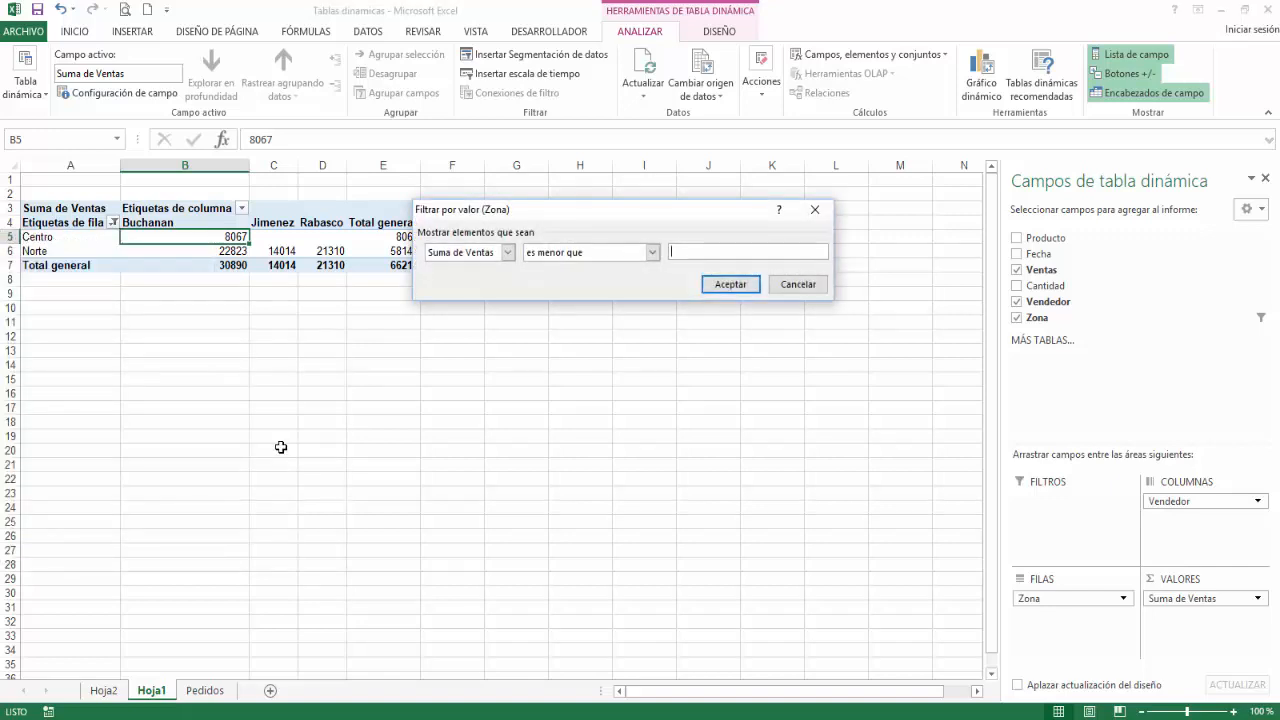
type("25000")
left_click(712, 288)
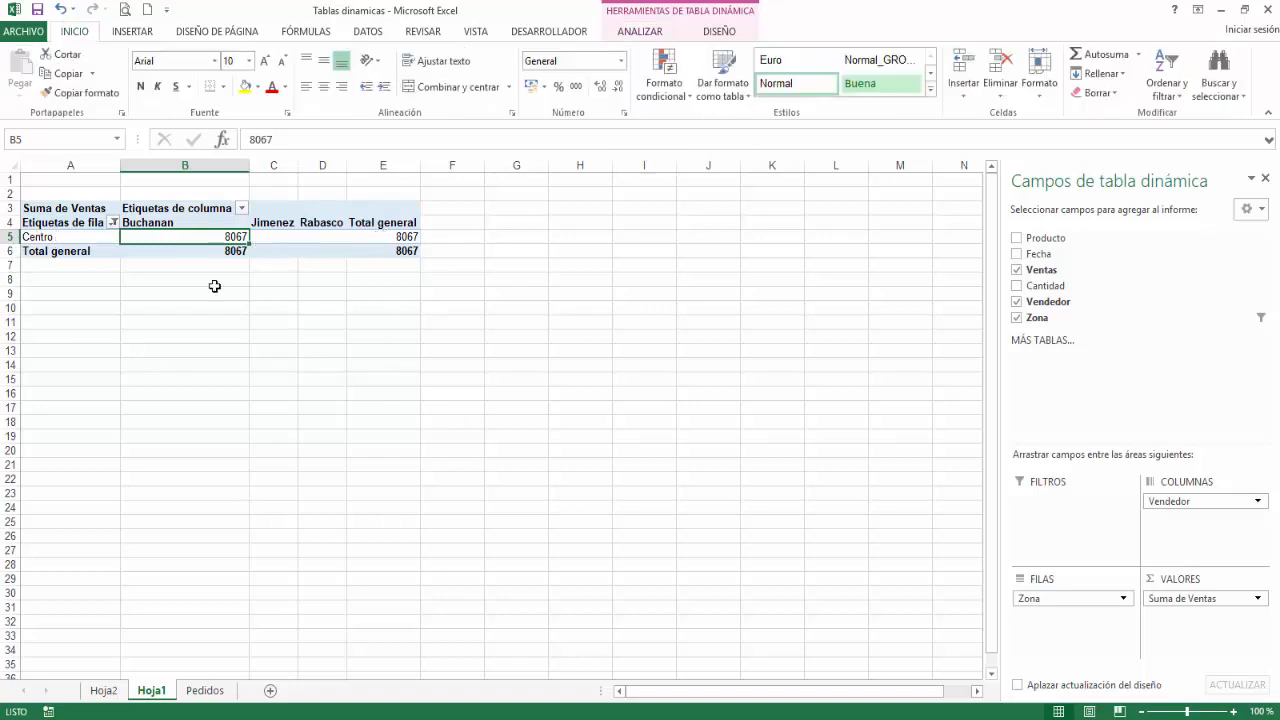
Step: Clear the label and value filters from the Zona rows of the pivot table
left_click(114, 222)
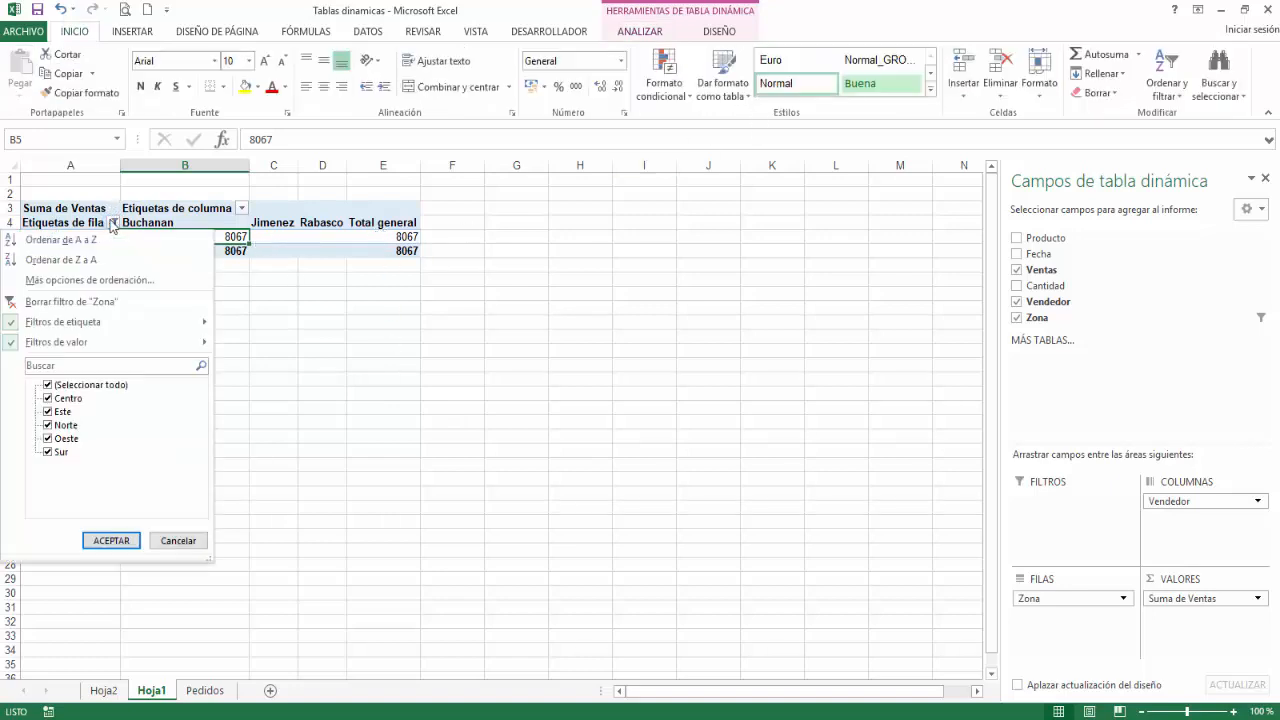
left_click(86, 300)
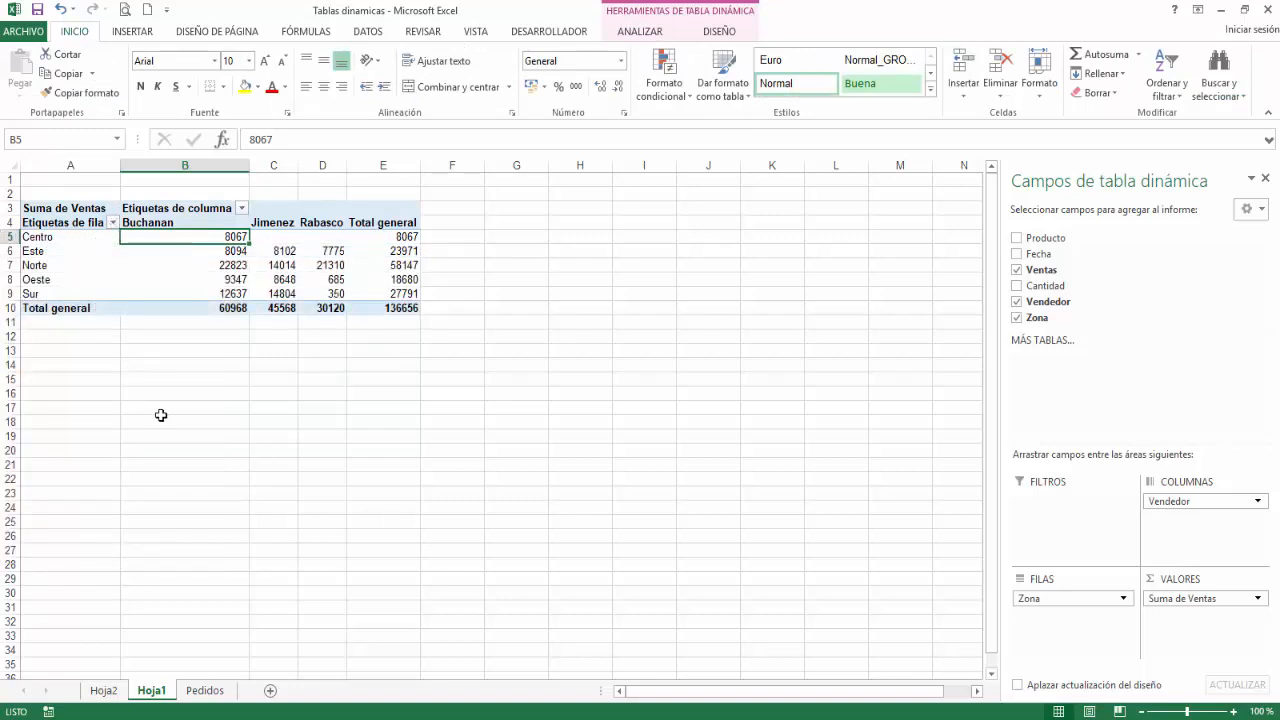
Step: Filter the Zona rows to the top 2 items by Suma de Ventas, and clear that filter again
left_click(113, 223)
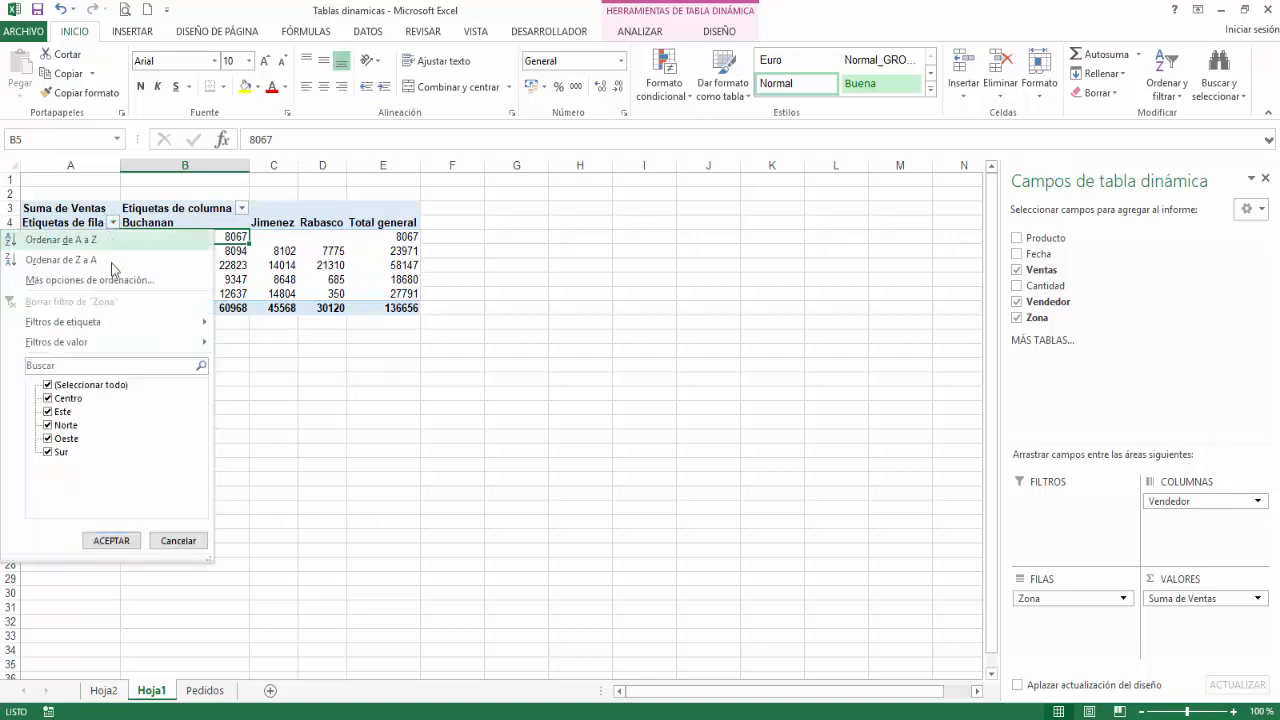
mouse_move(127, 347)
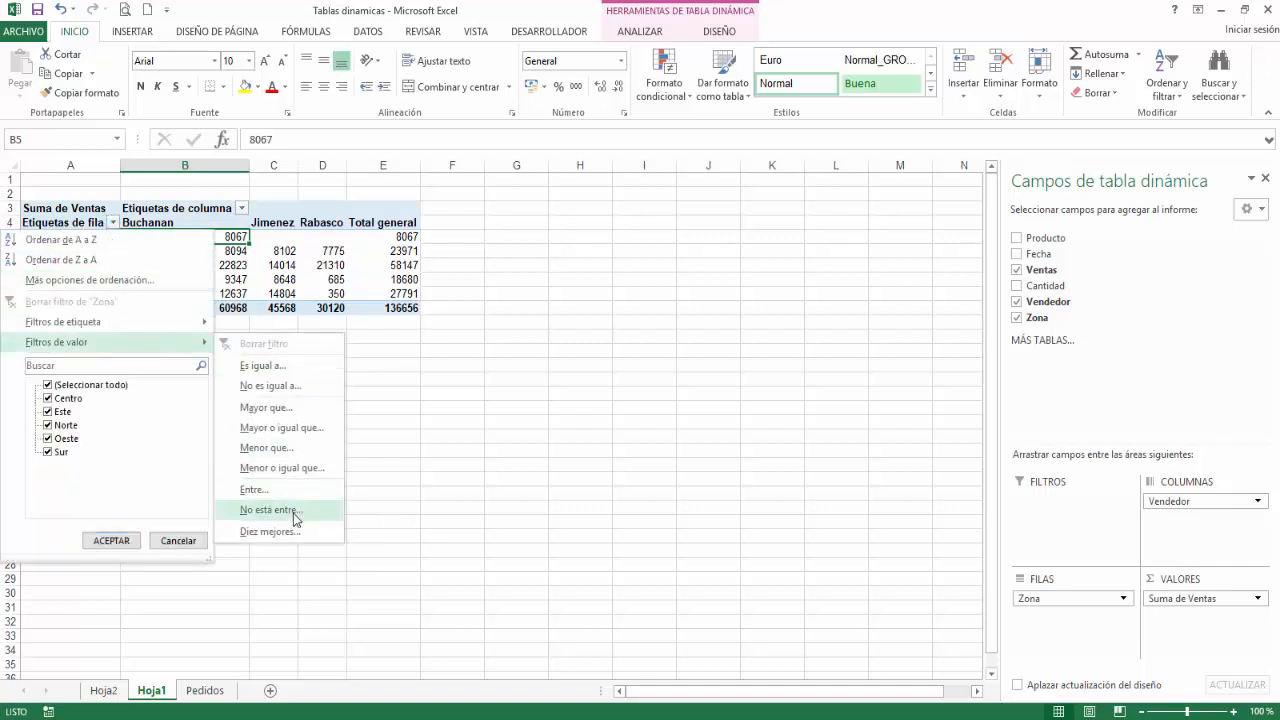
left_click(268, 532)
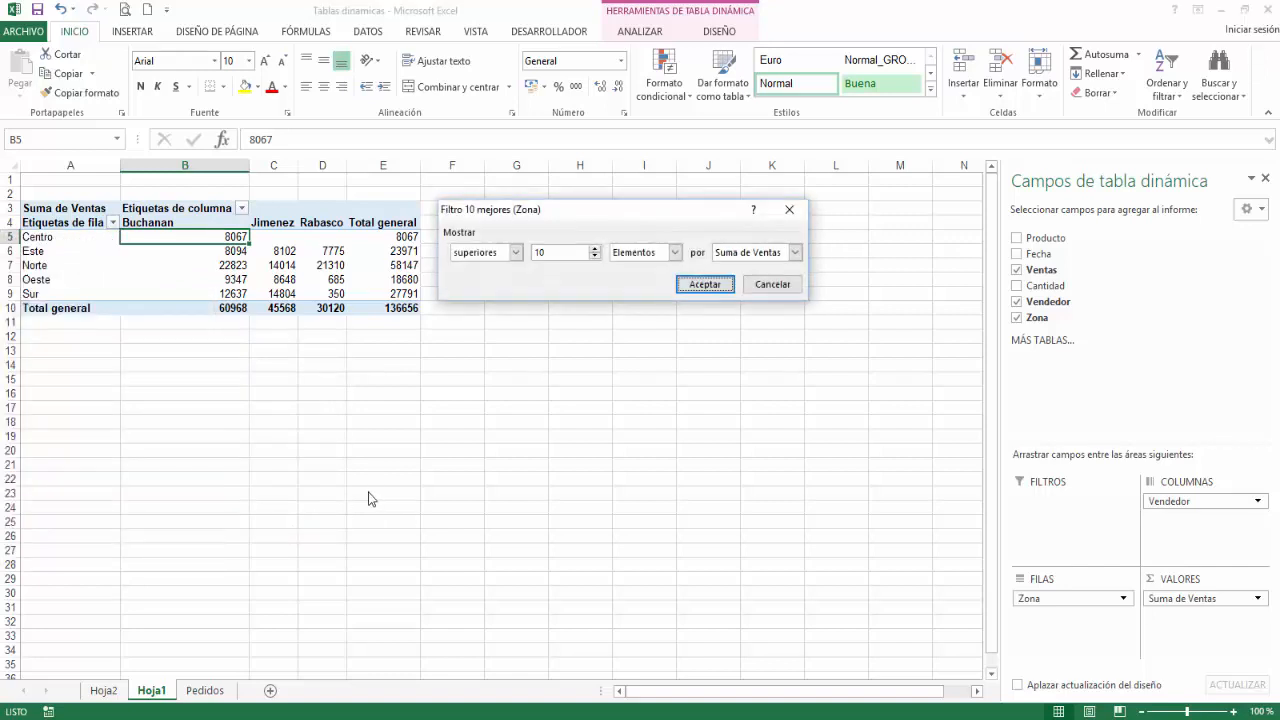
left_click(540, 252)
key("BackSpace")
key("BackSpace")
type("2")
left_click(705, 286)
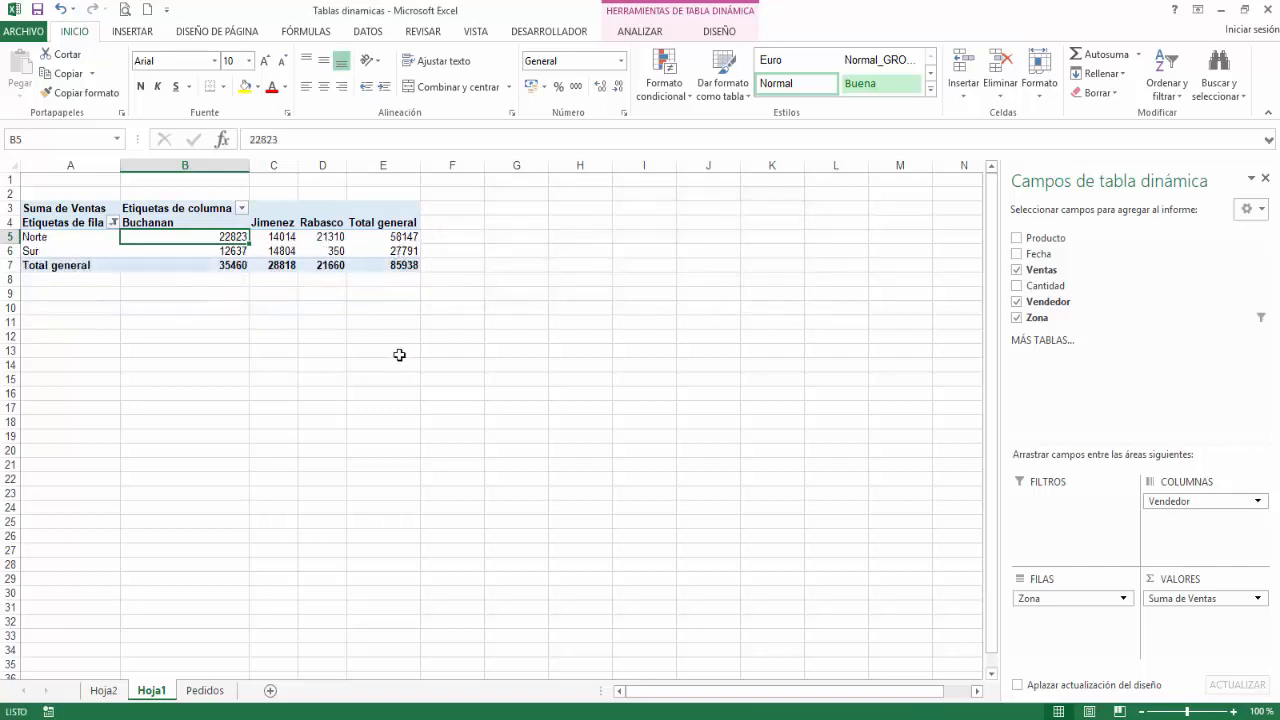
left_click(113, 222)
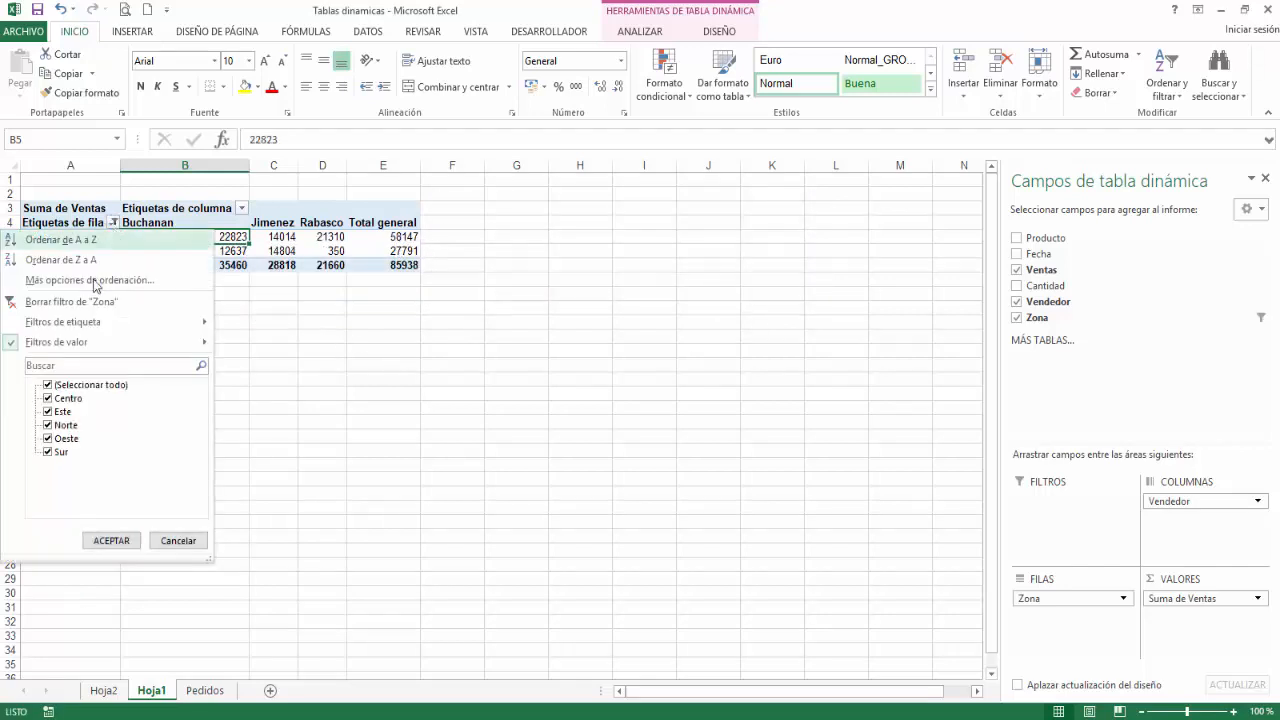
left_click(104, 304)
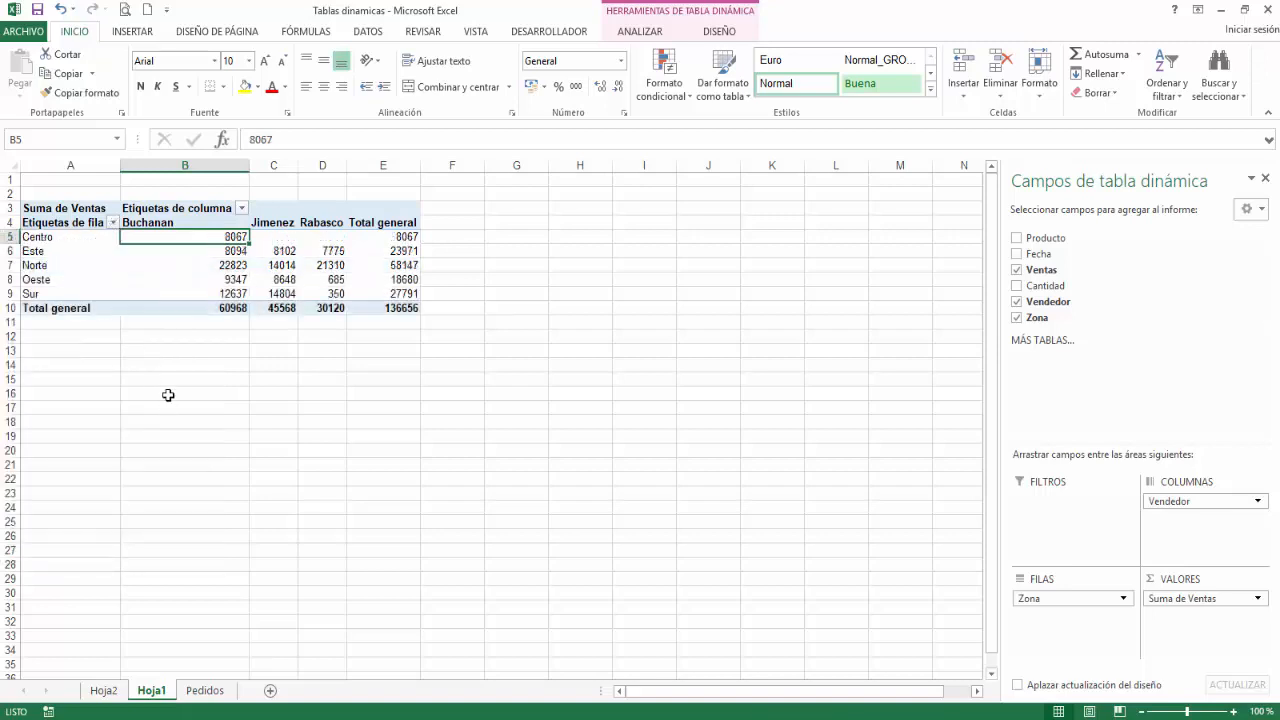
Step: Filter the Zona rows to the bottom 2 items by Suma de Ventas, and clear that filter again
left_click(113, 223)
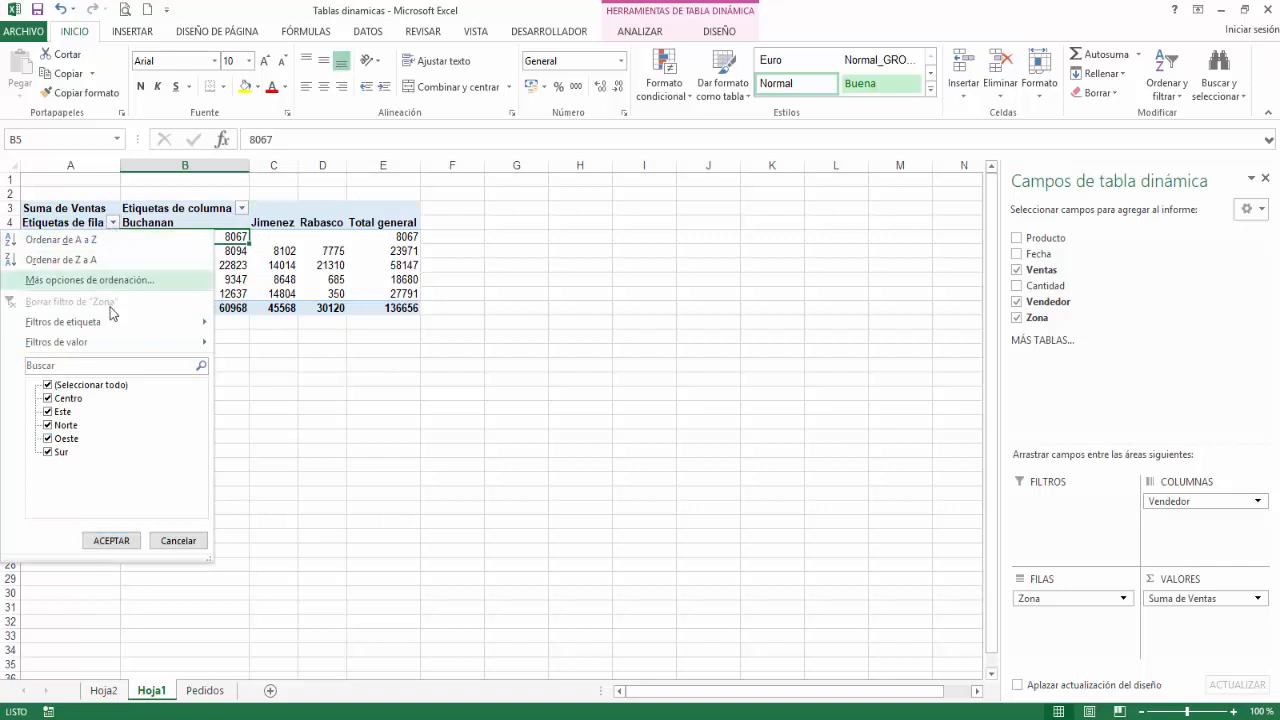
mouse_move(110, 342)
left_click(296, 532)
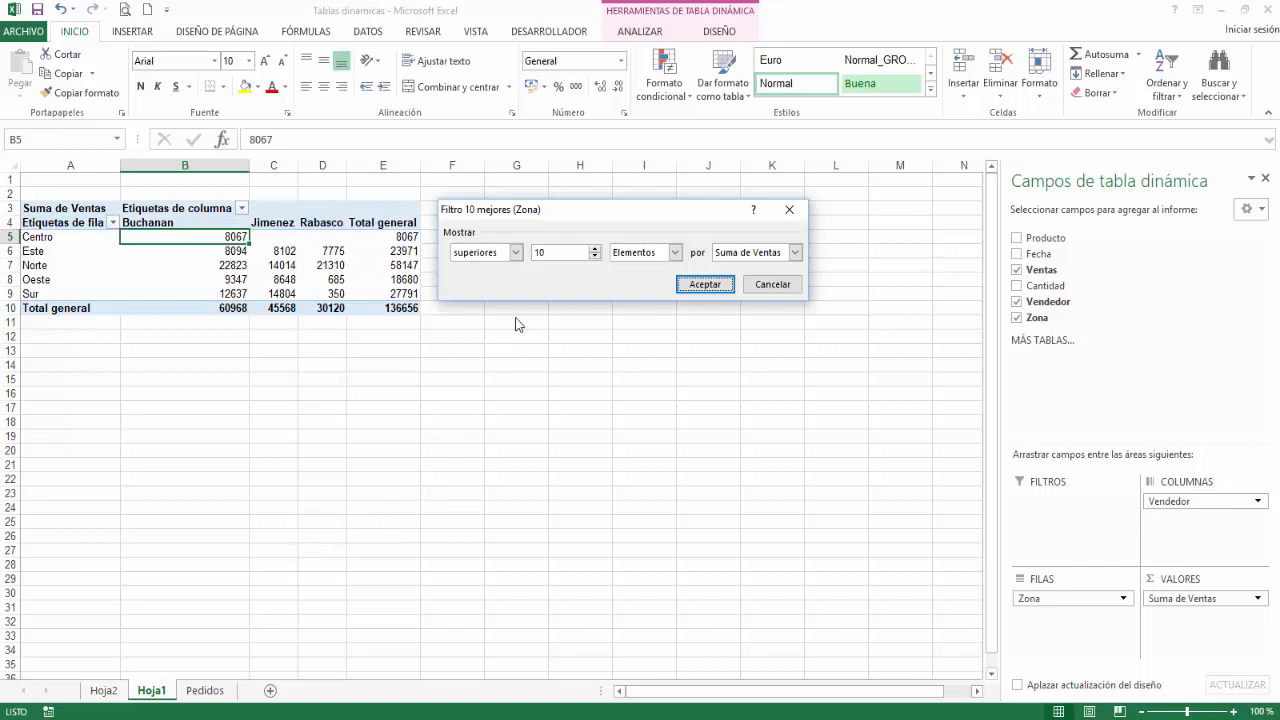
left_click(538, 253)
type("2")
left_click(517, 253)
left_click(474, 282)
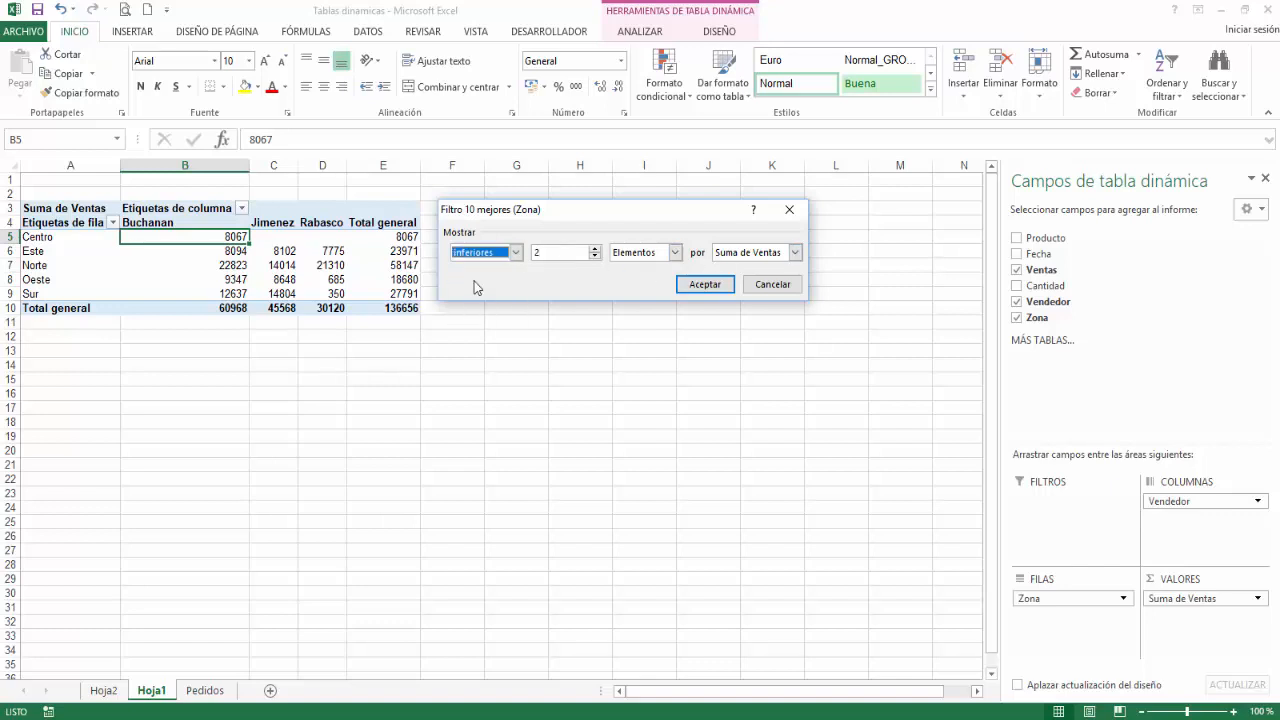
left_click(702, 286)
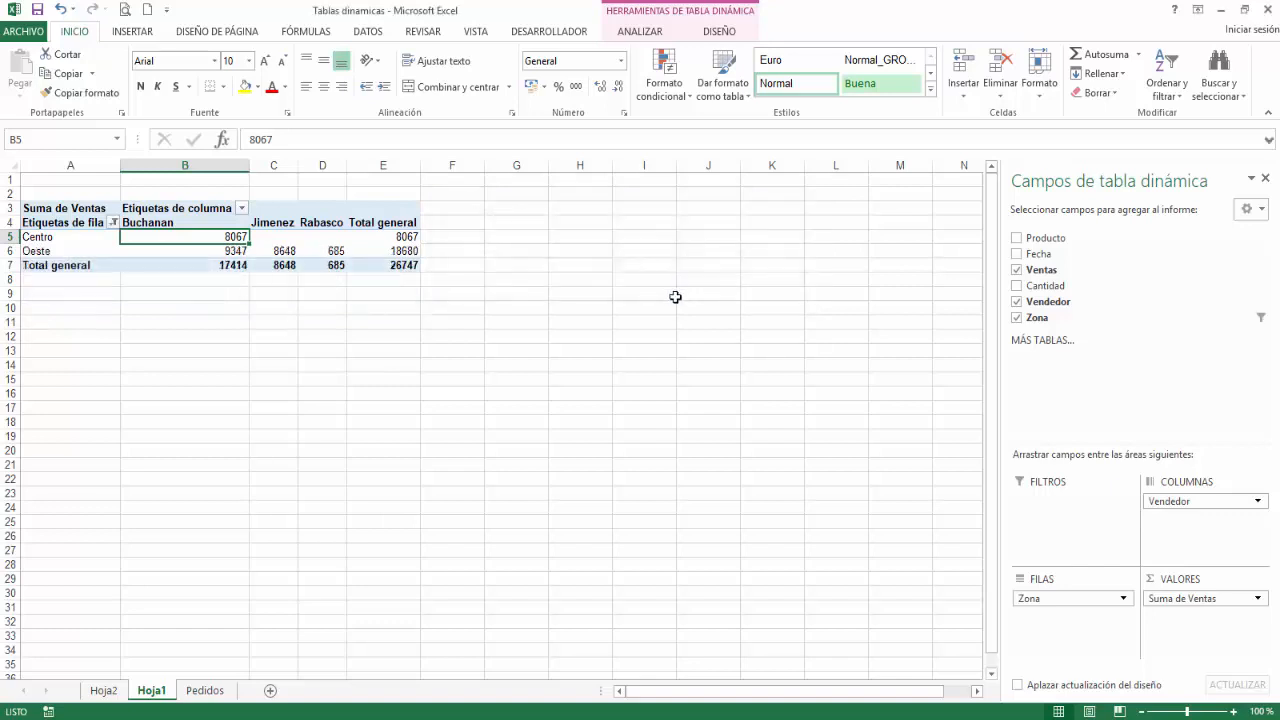
left_click(114, 222)
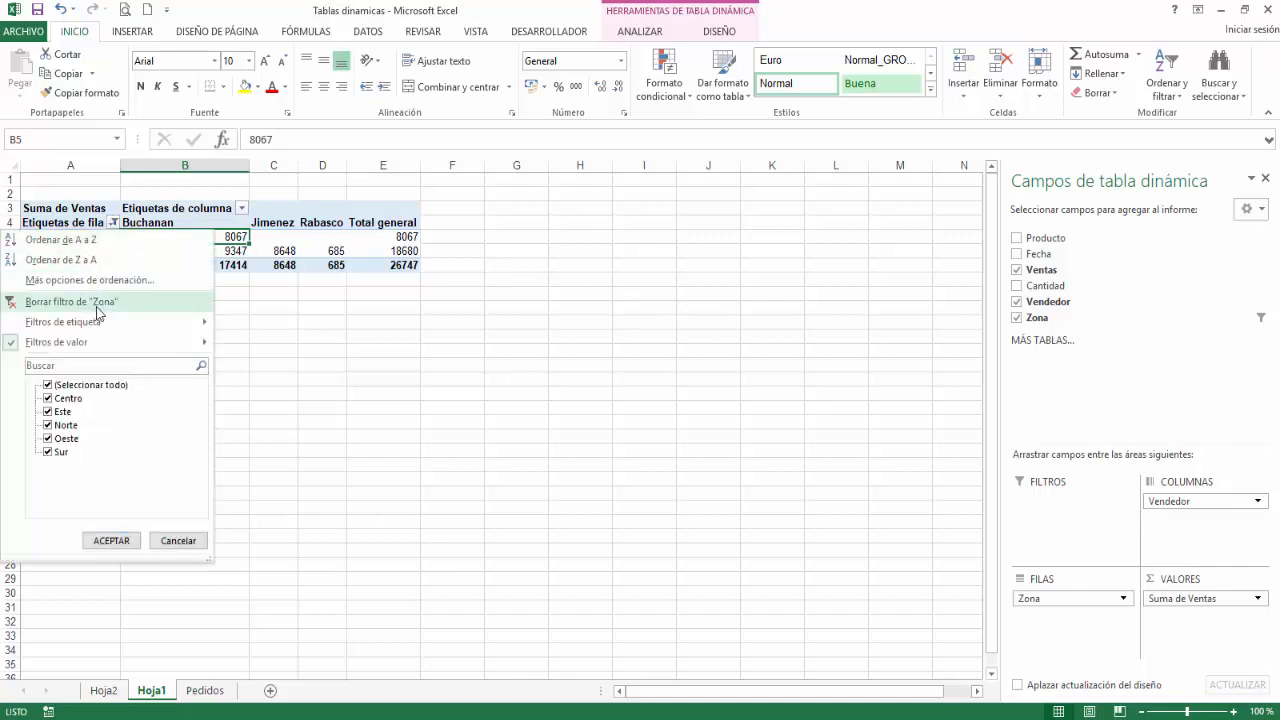
left_click(97, 305)
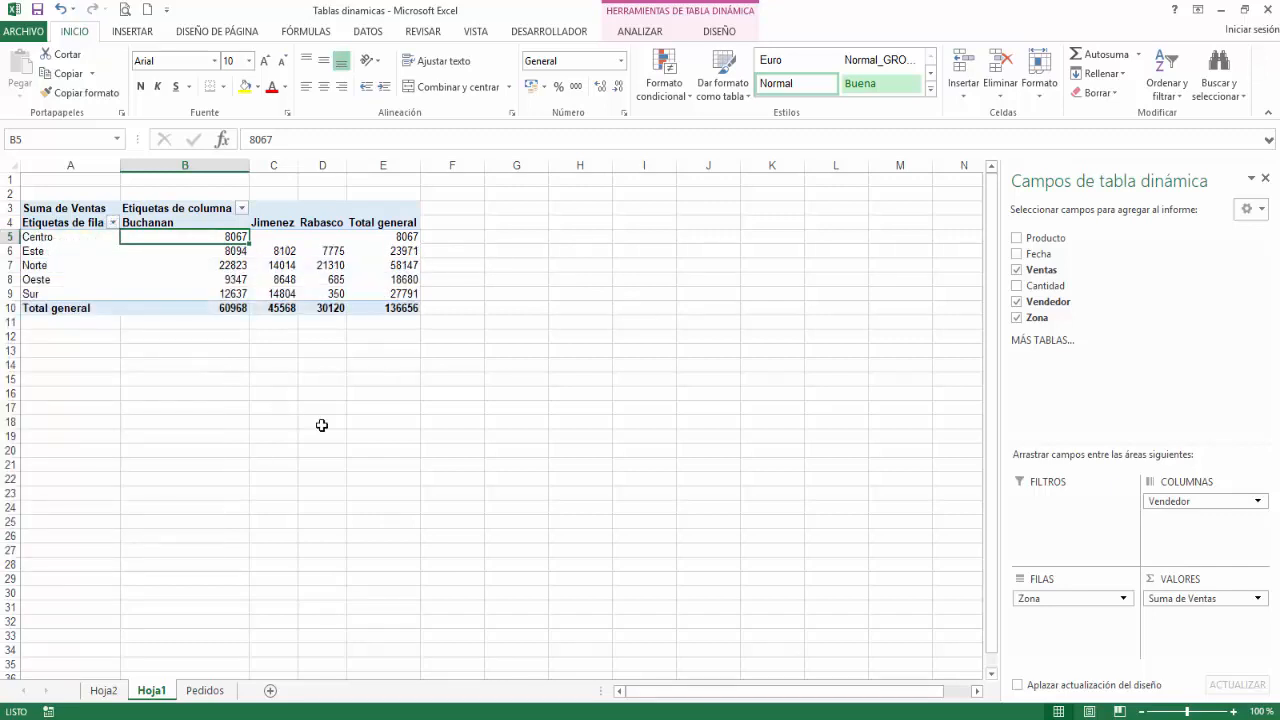
Step: Add Ventas a second time to the pivot table values and summarize that copy by Cuenta
left_click_drag(1043, 274, 1194, 623)
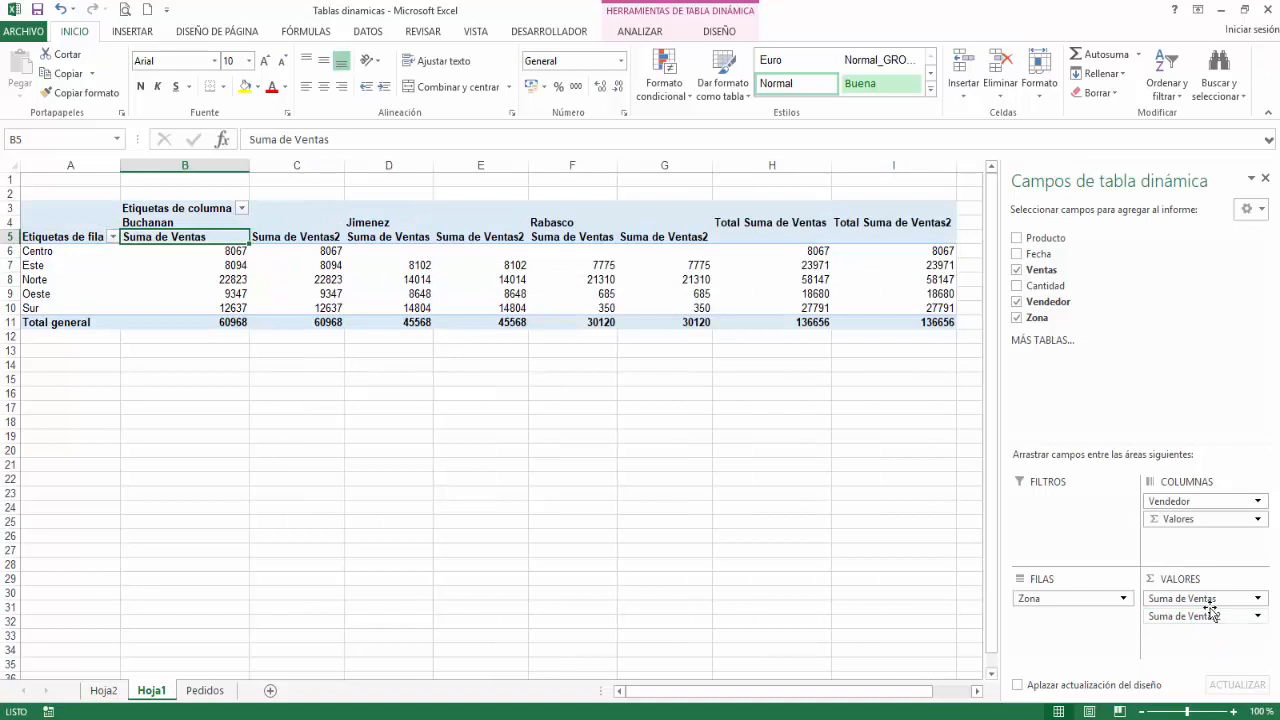
left_click(1257, 617)
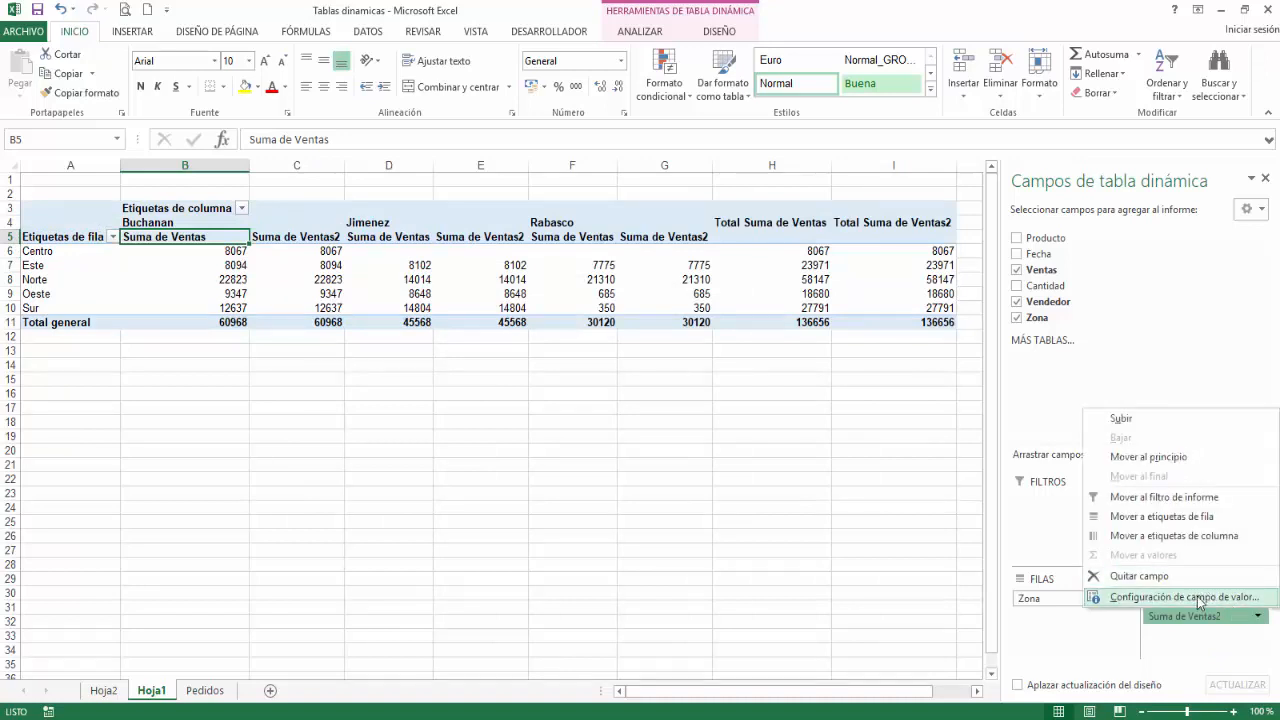
left_click(1196, 596)
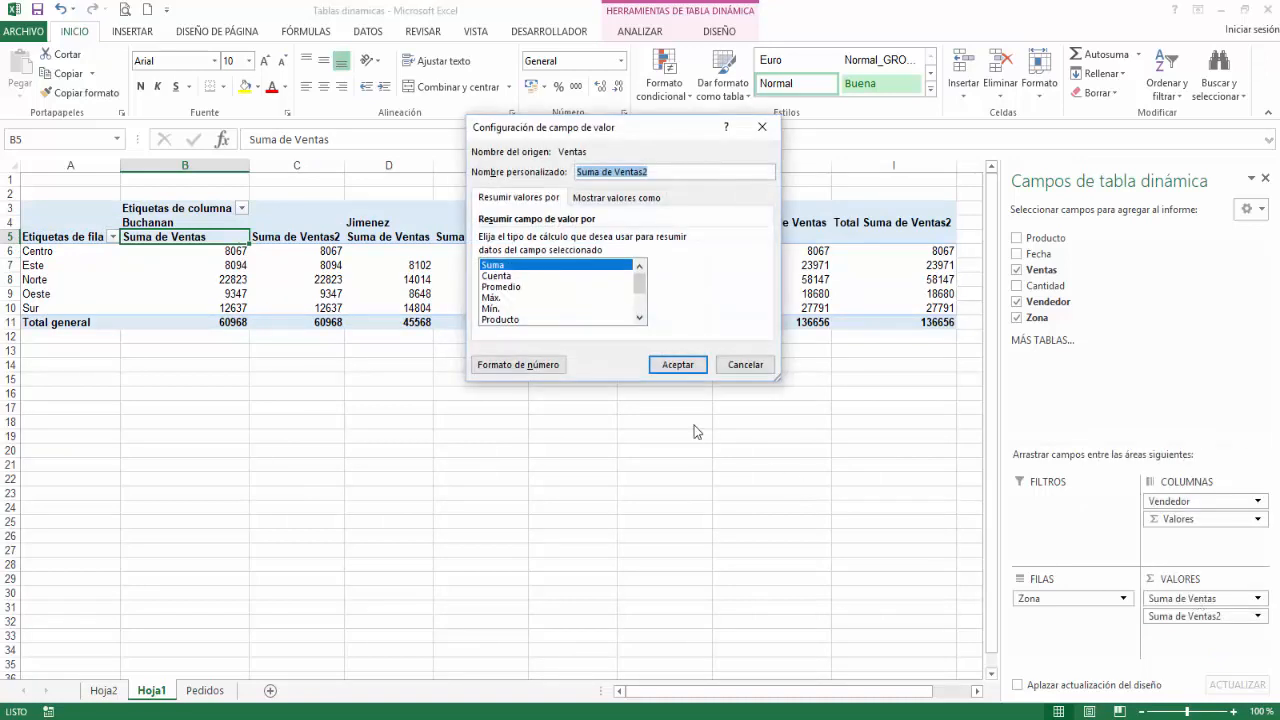
left_click(500, 276)
left_click(659, 365)
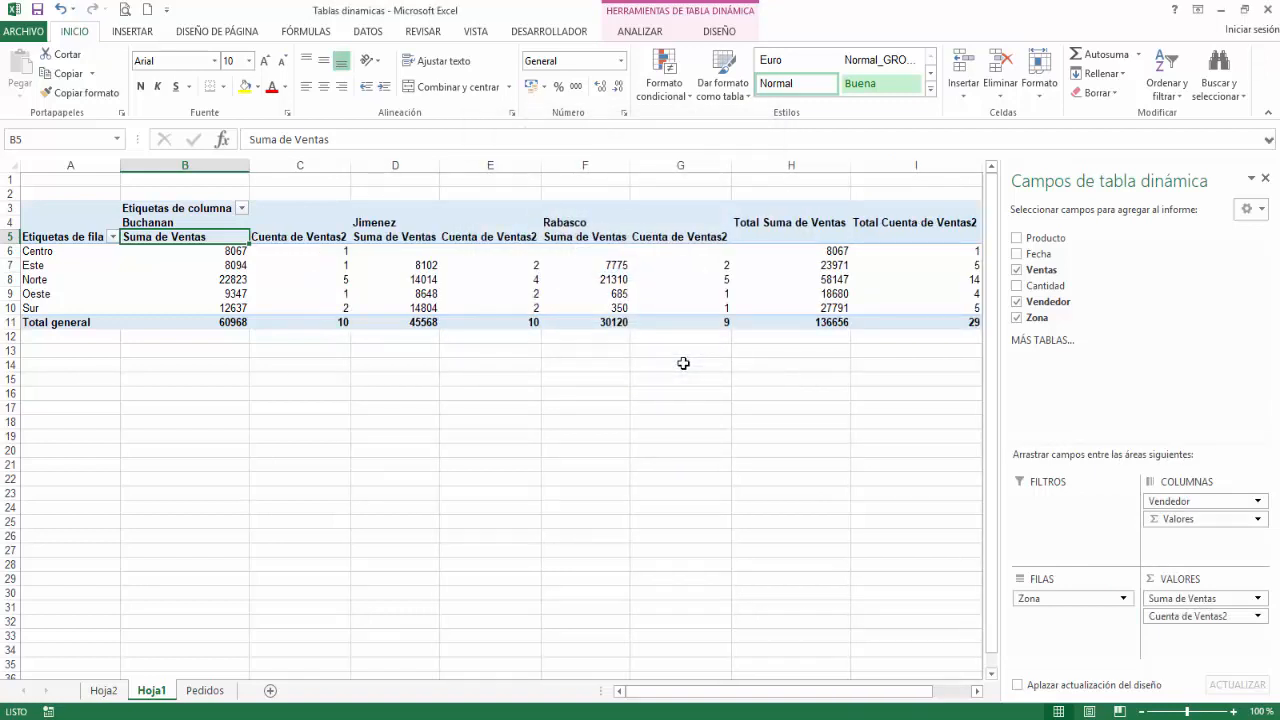
Step: Filter the Zona rows to the bottom 3 items by Cuenta de Ventas2, and clear that filter again
left_click(112, 236)
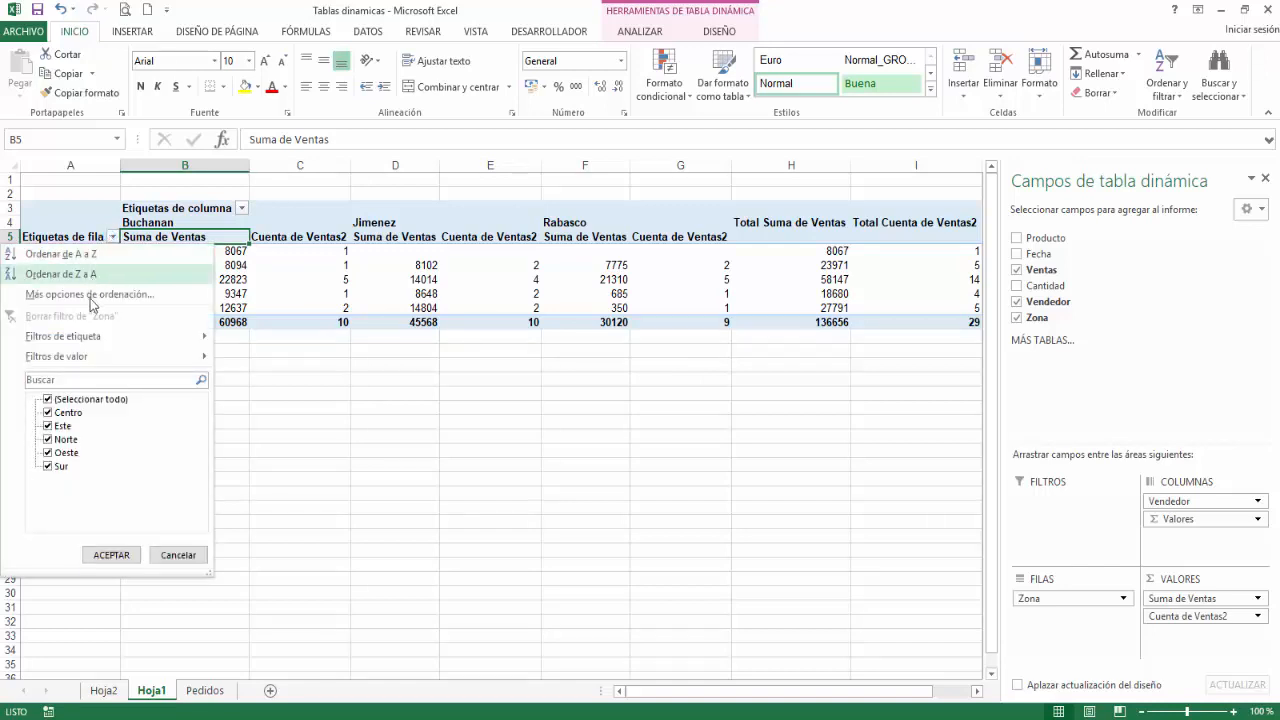
mouse_move(99, 360)
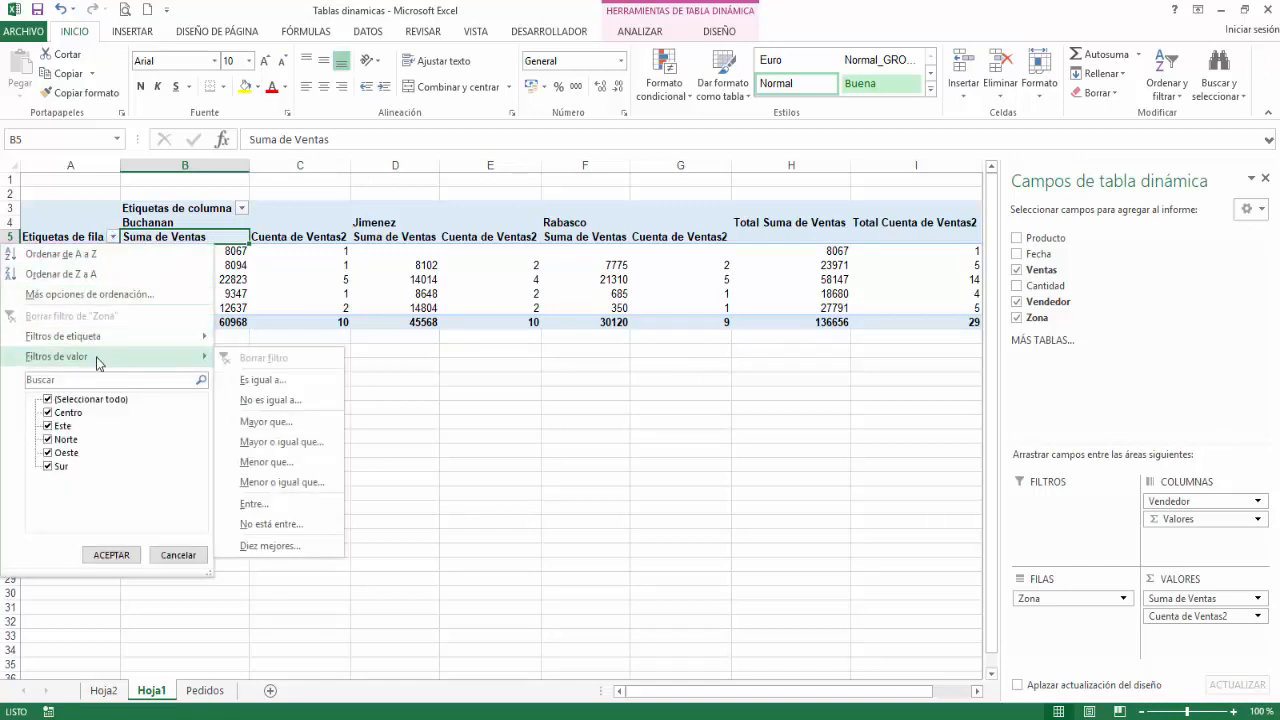
left_click(298, 546)
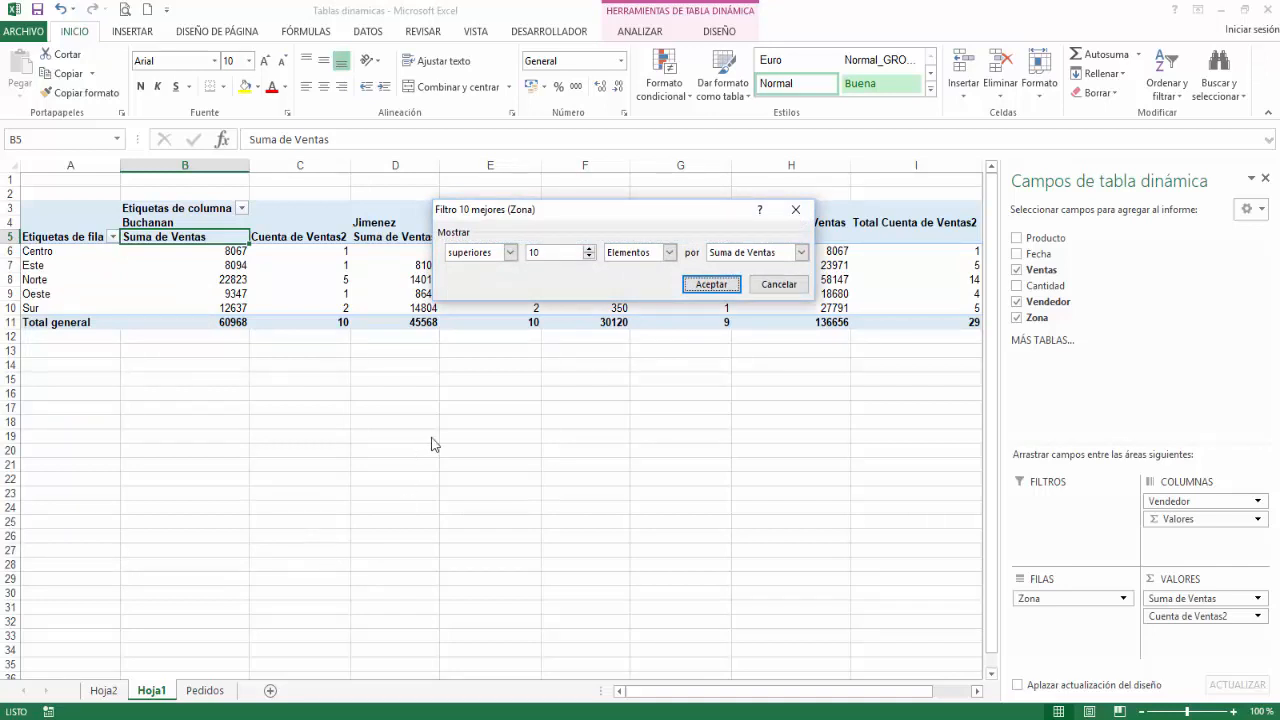
left_click(510, 252)
left_click(470, 280)
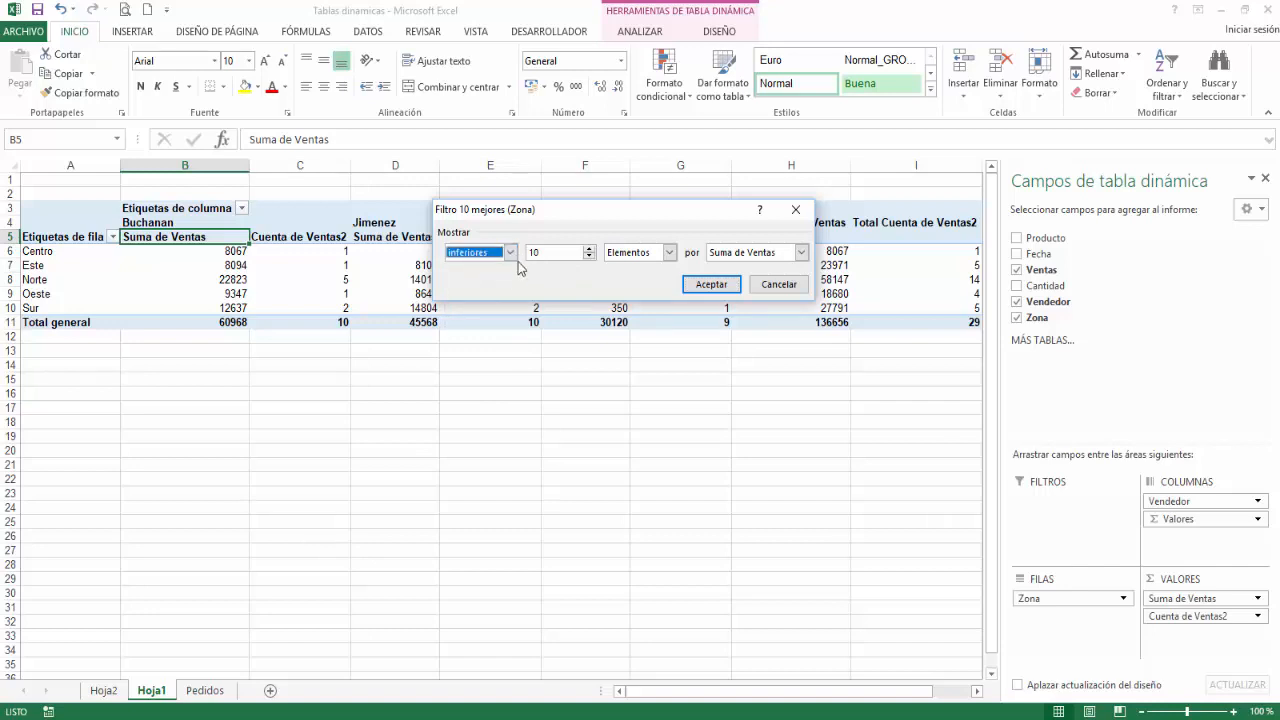
type("3")
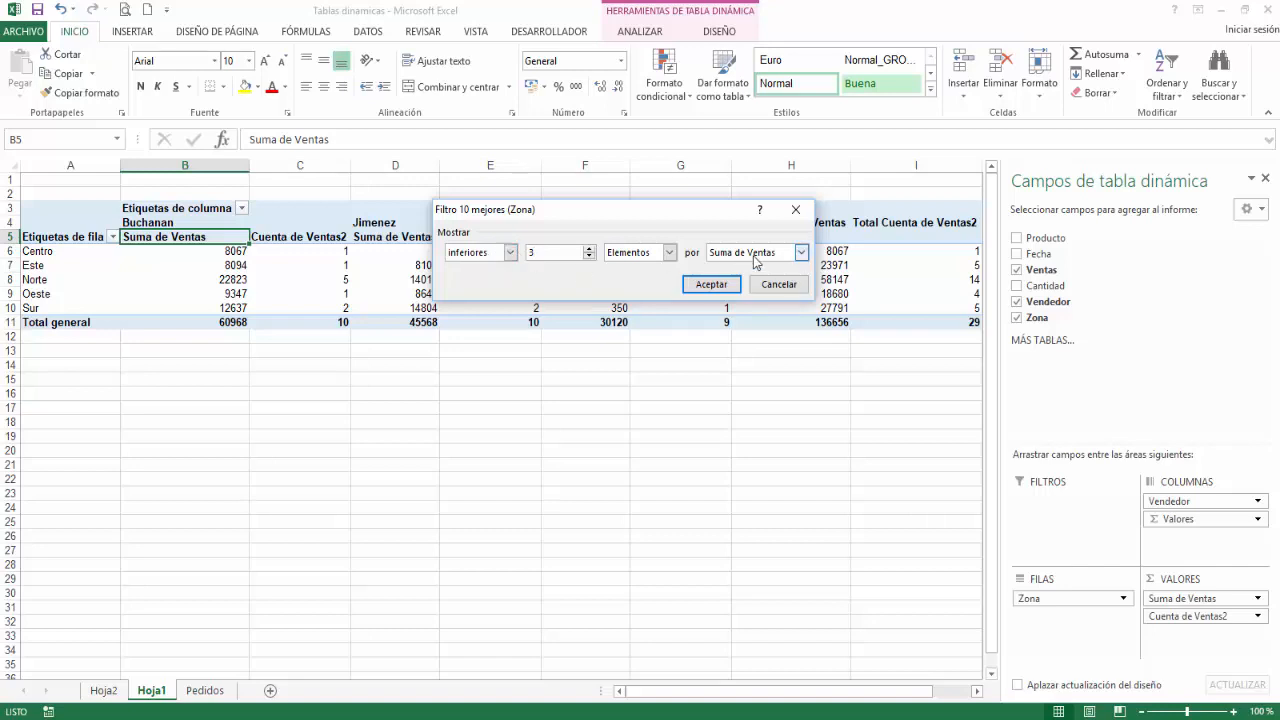
left_click(801, 253)
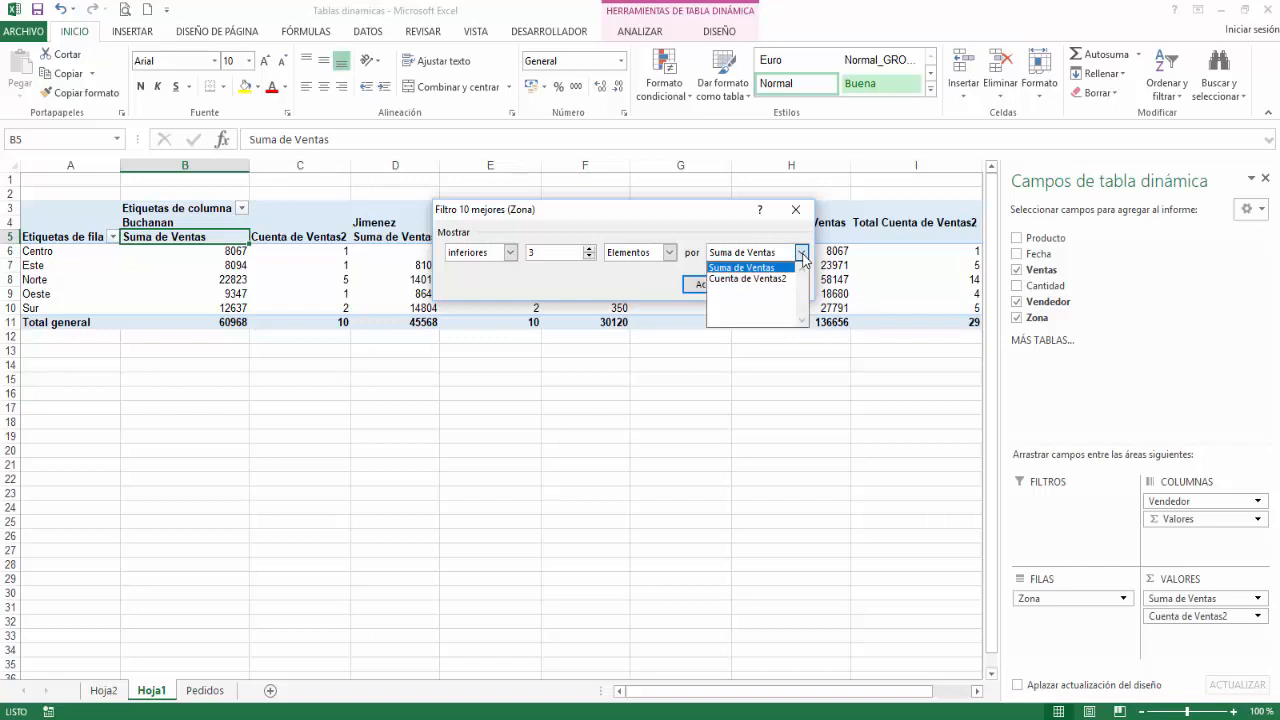
left_click(765, 279)
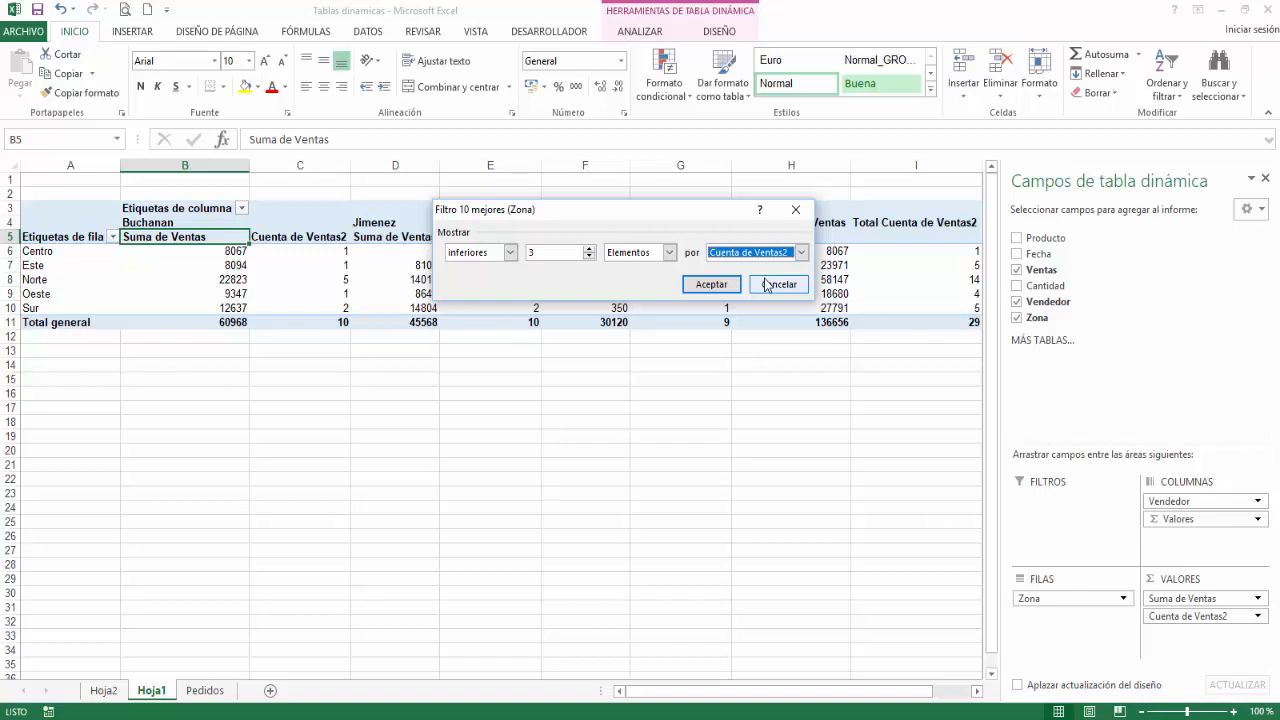
left_click(711, 285)
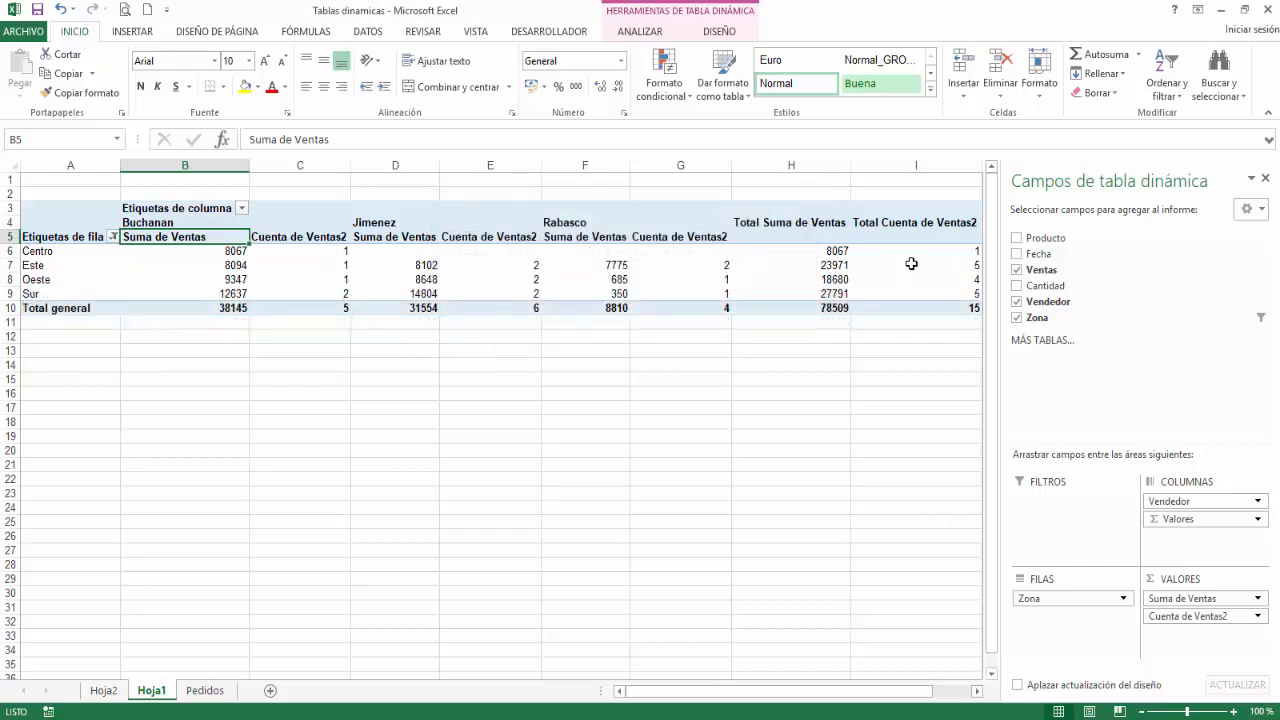
mouse_move(920, 251)
left_click(112, 237)
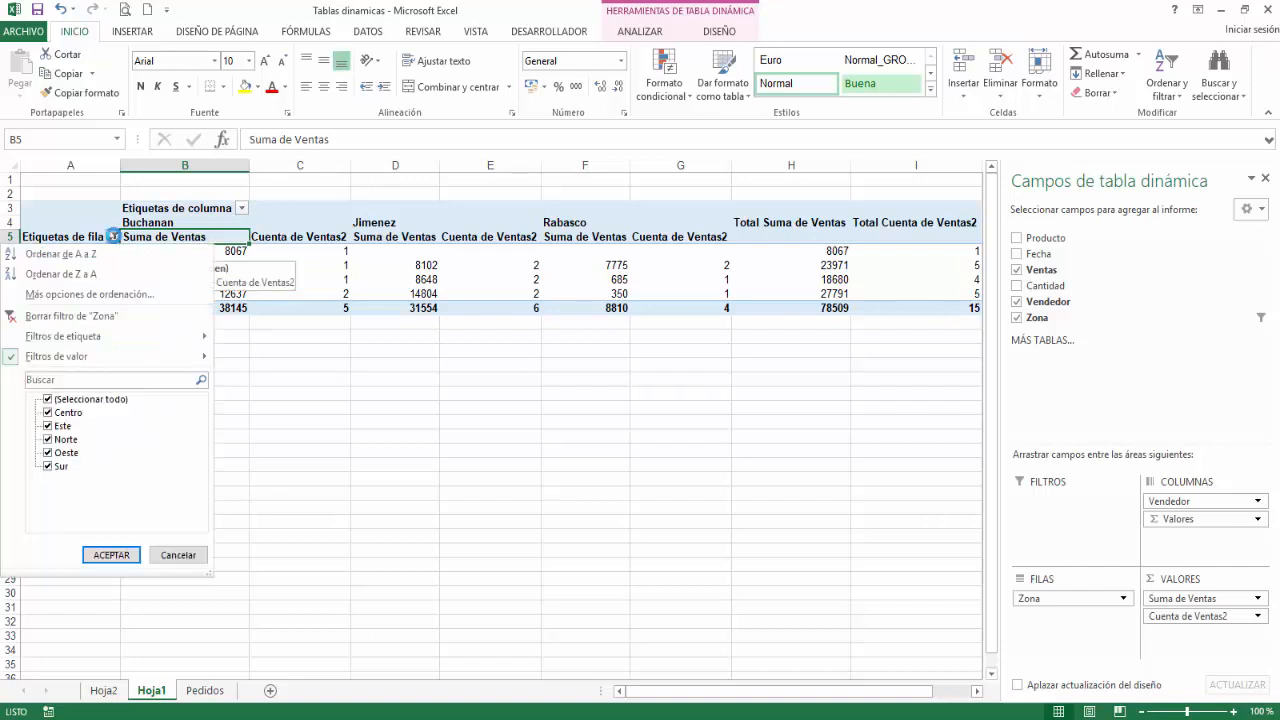
left_click(69, 316)
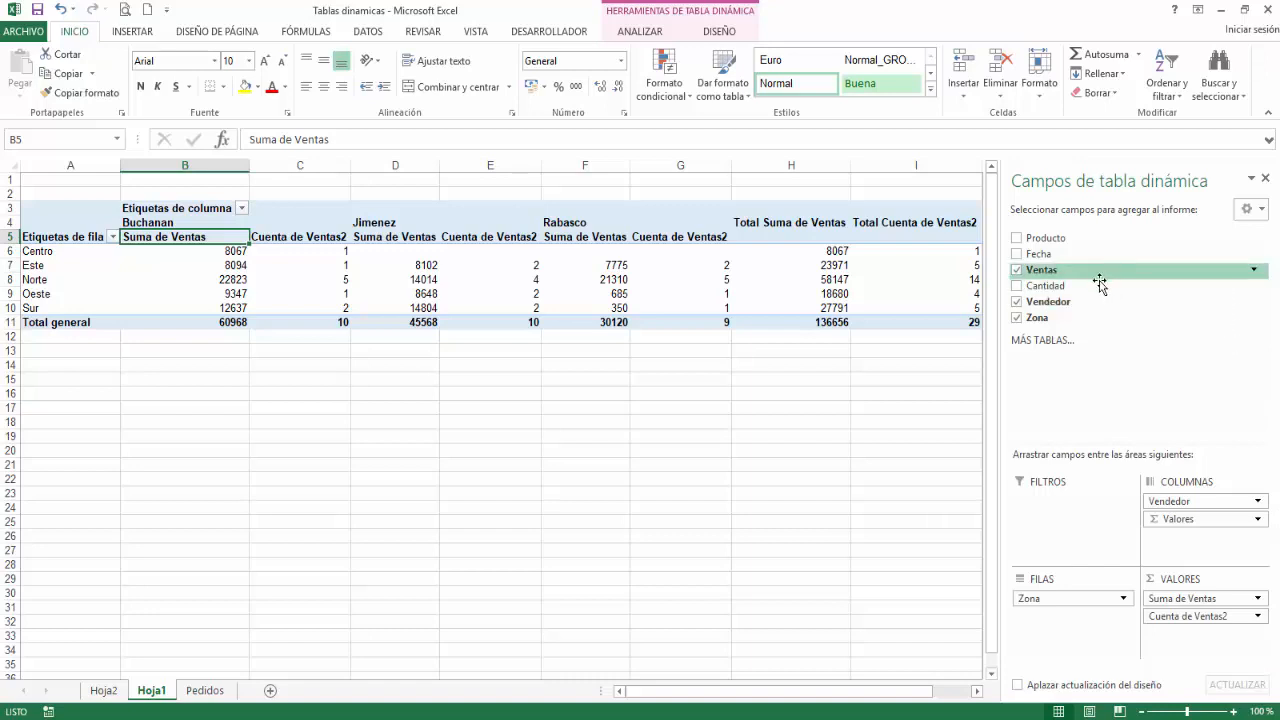
Step: Rearrange the pivot table with Producto and Zona as report filters and Vendedor as the row field
left_click_drag(1045, 238, 1063, 608)
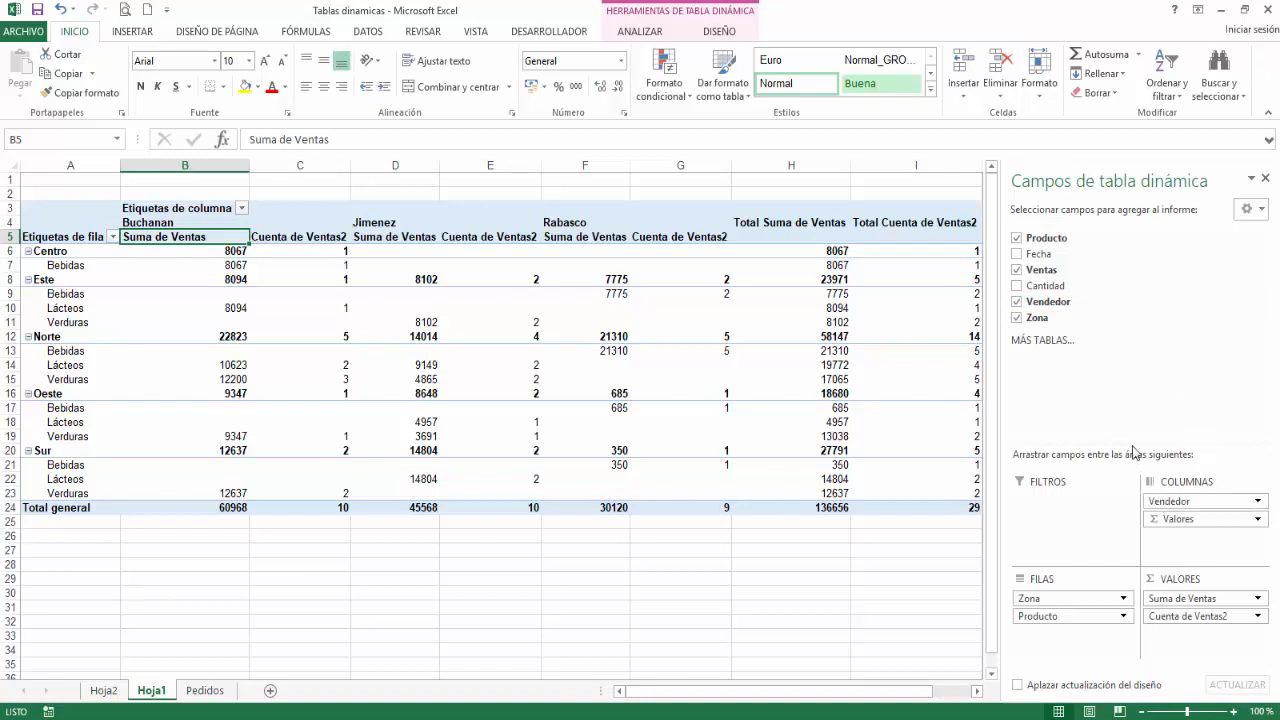
left_click_drag(1045, 616, 1051, 505)
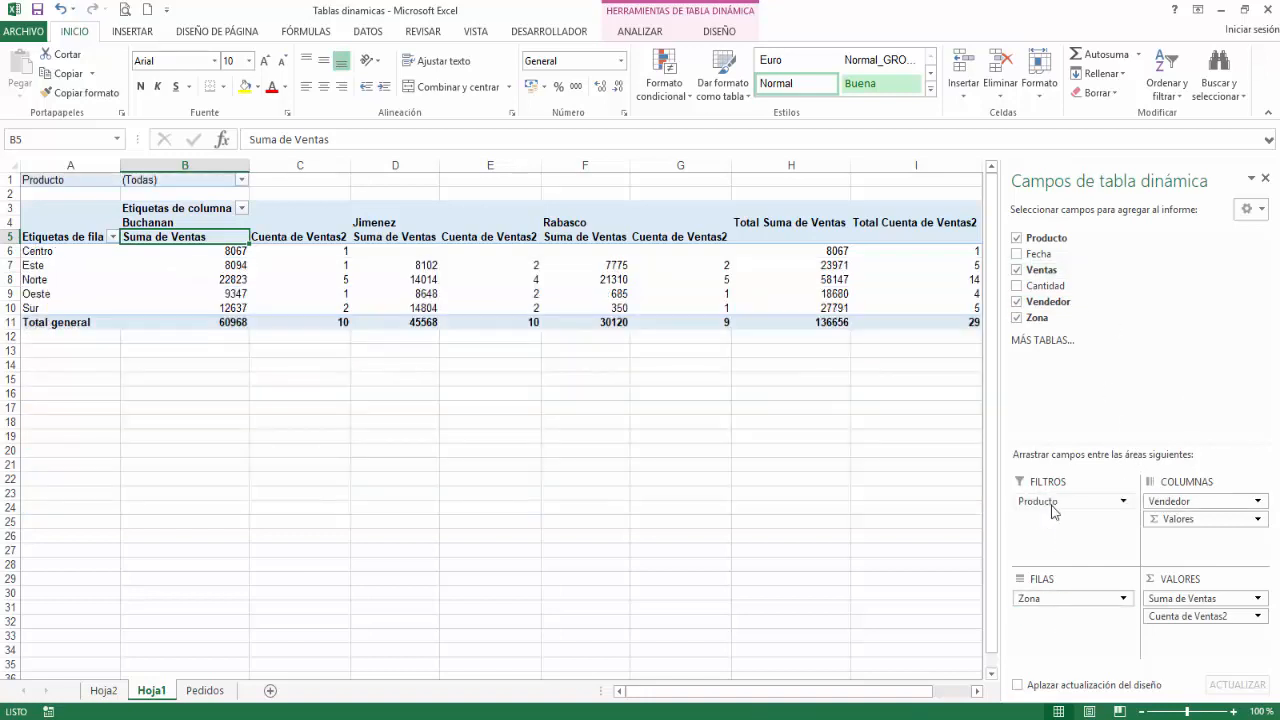
left_click_drag(1077, 602, 1046, 527)
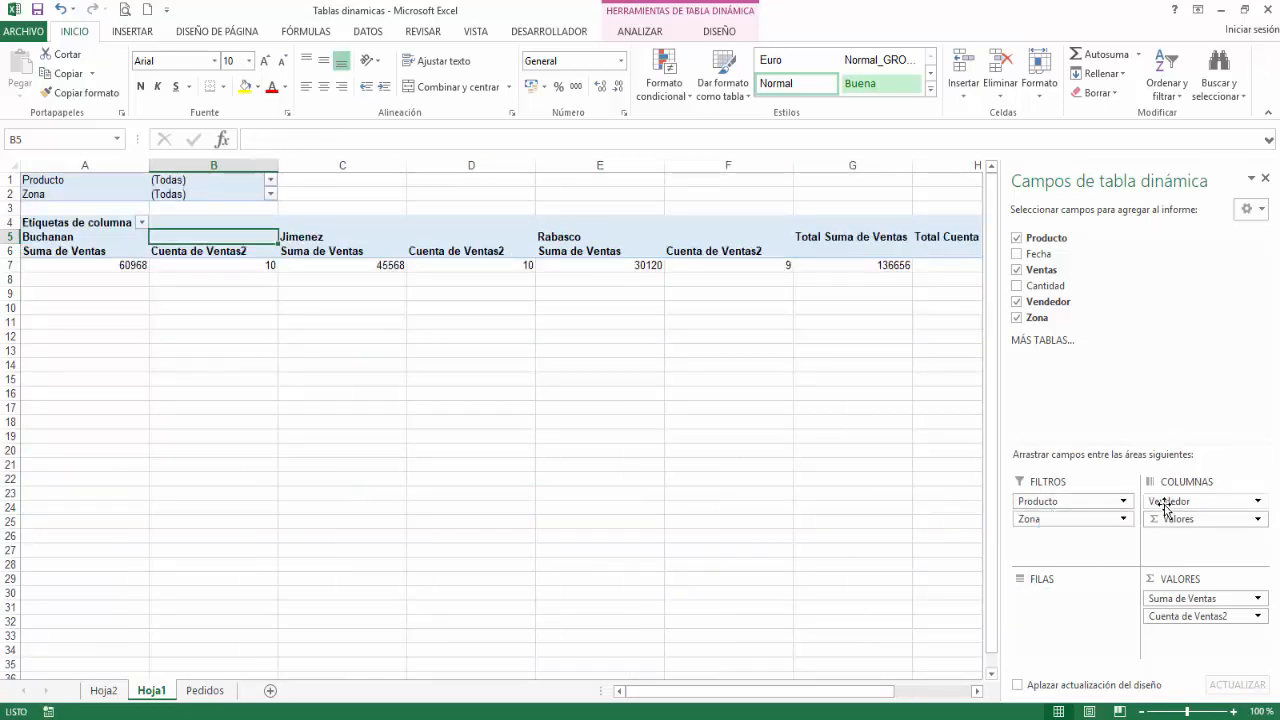
left_click_drag(1160, 503, 1047, 614)
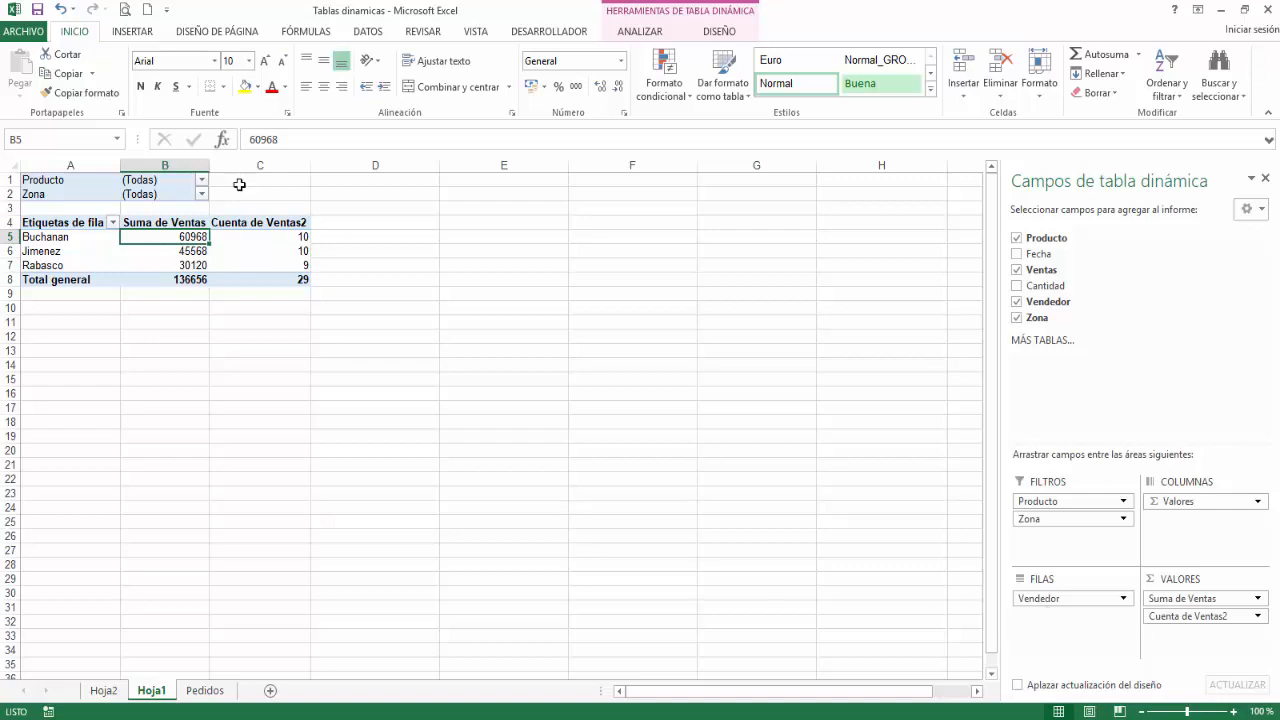
Step: Filter the pivot table to the product Lácteos with the Producto report filter
left_click(202, 180)
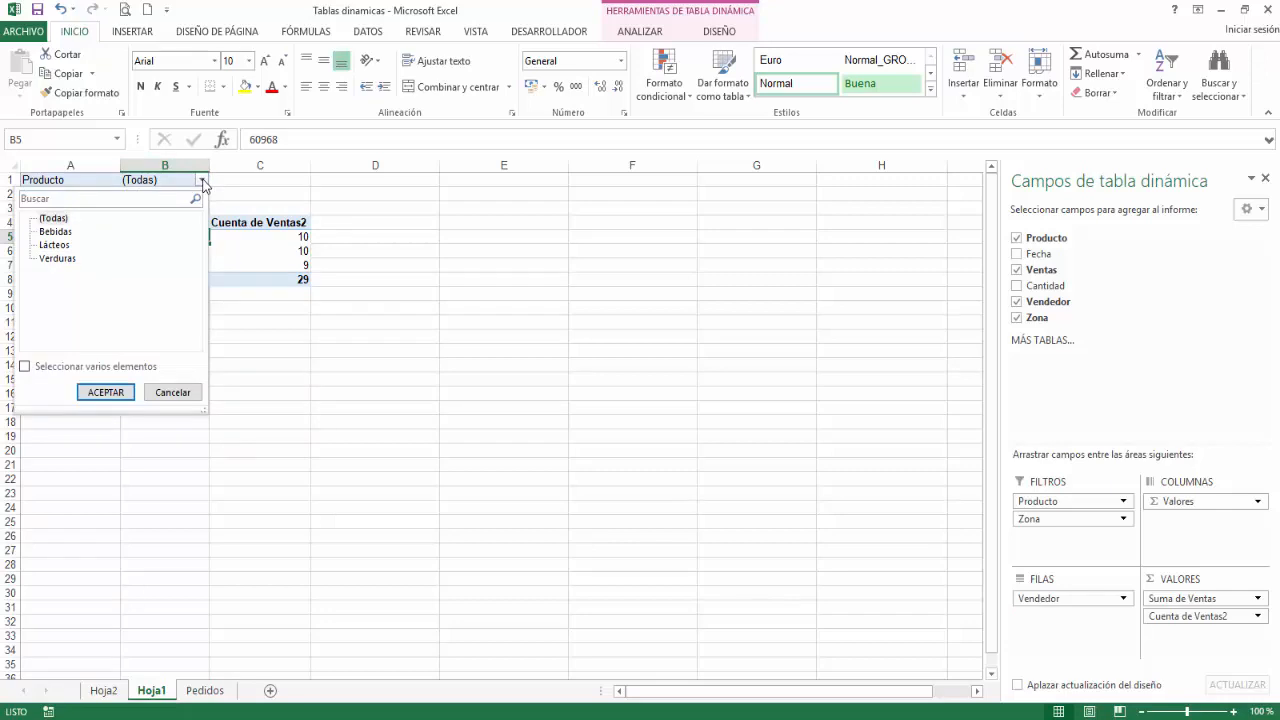
left_click(56, 245)
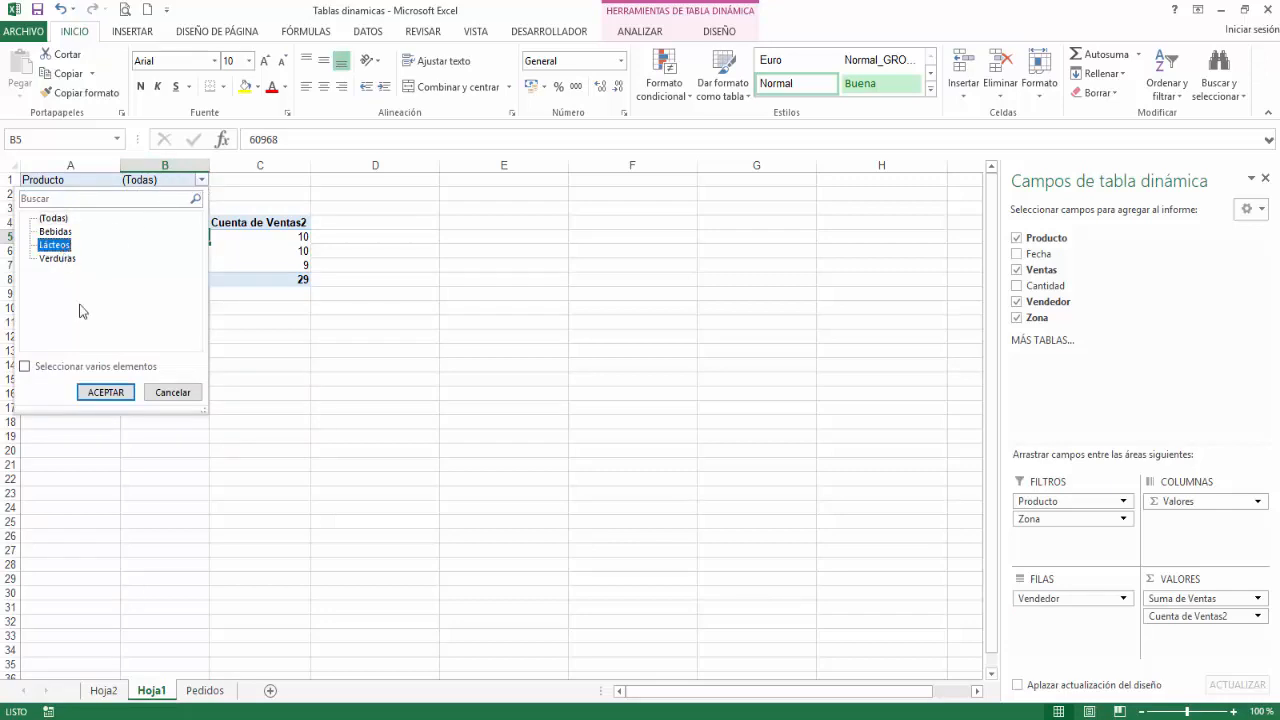
left_click(105, 392)
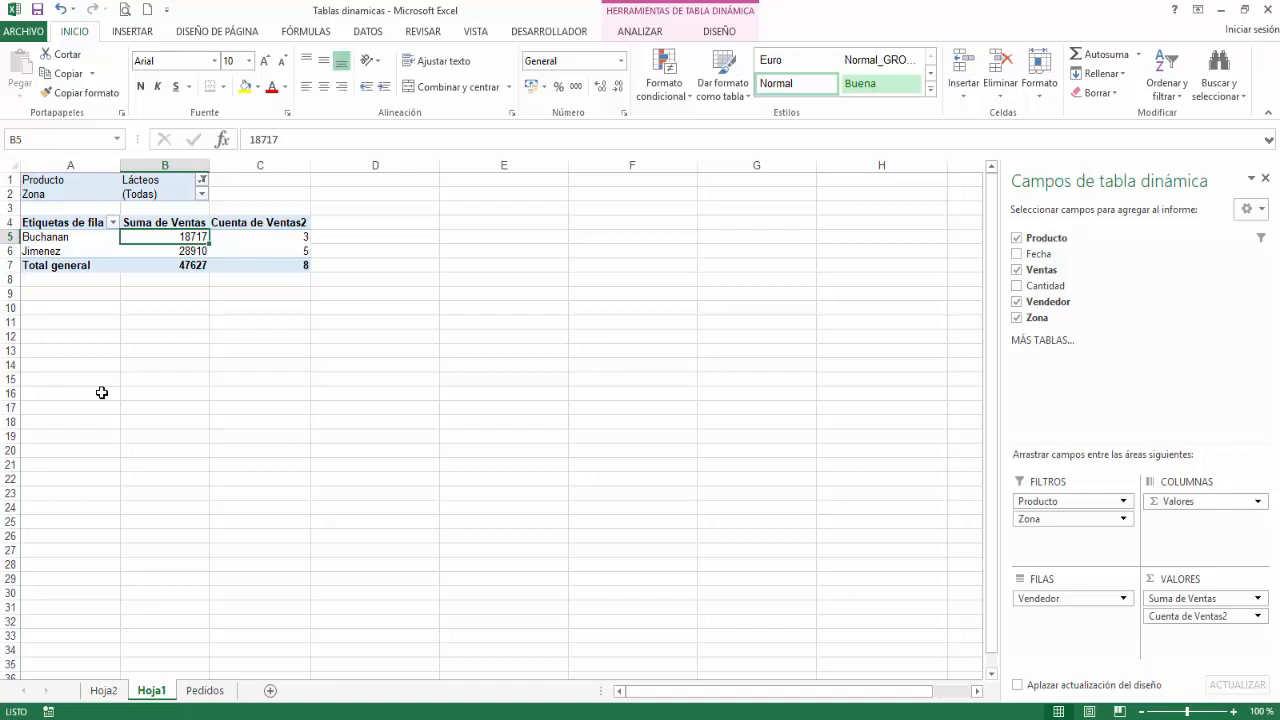
Step: Allow multiple items in the Zona report filter and keep only Norte and Sur selected
left_click(202, 195)
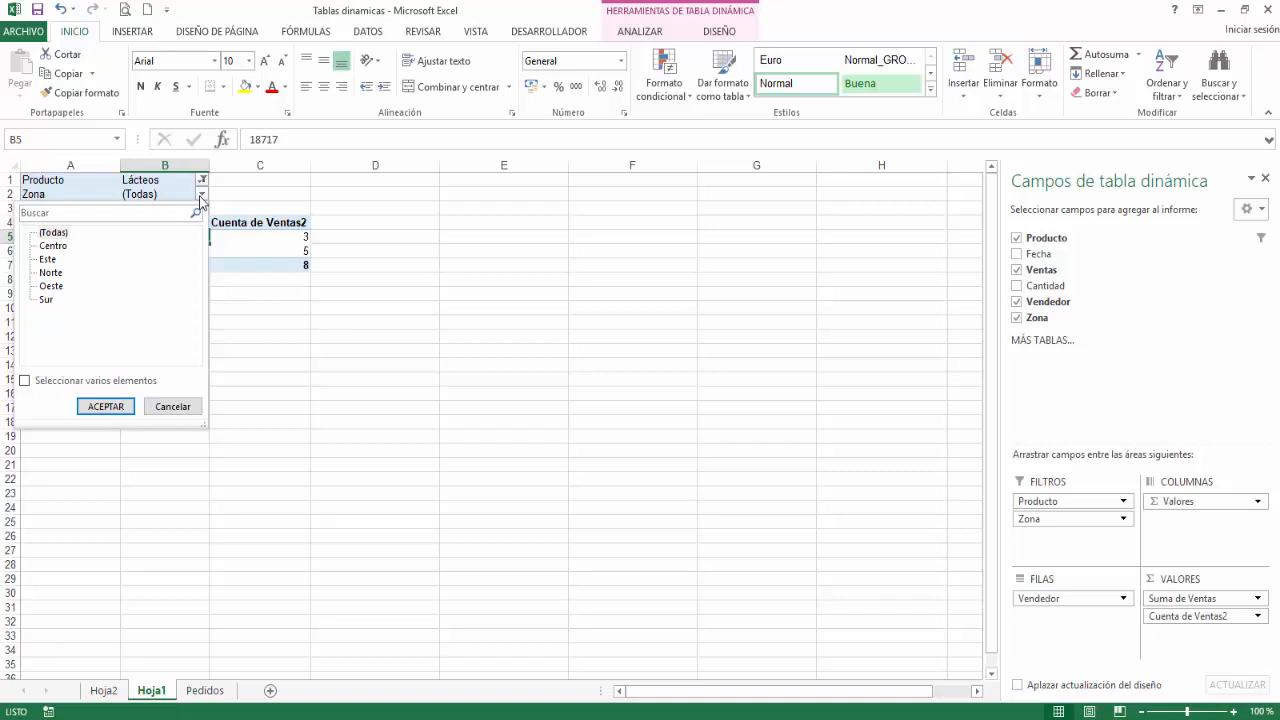
left_click(42, 382)
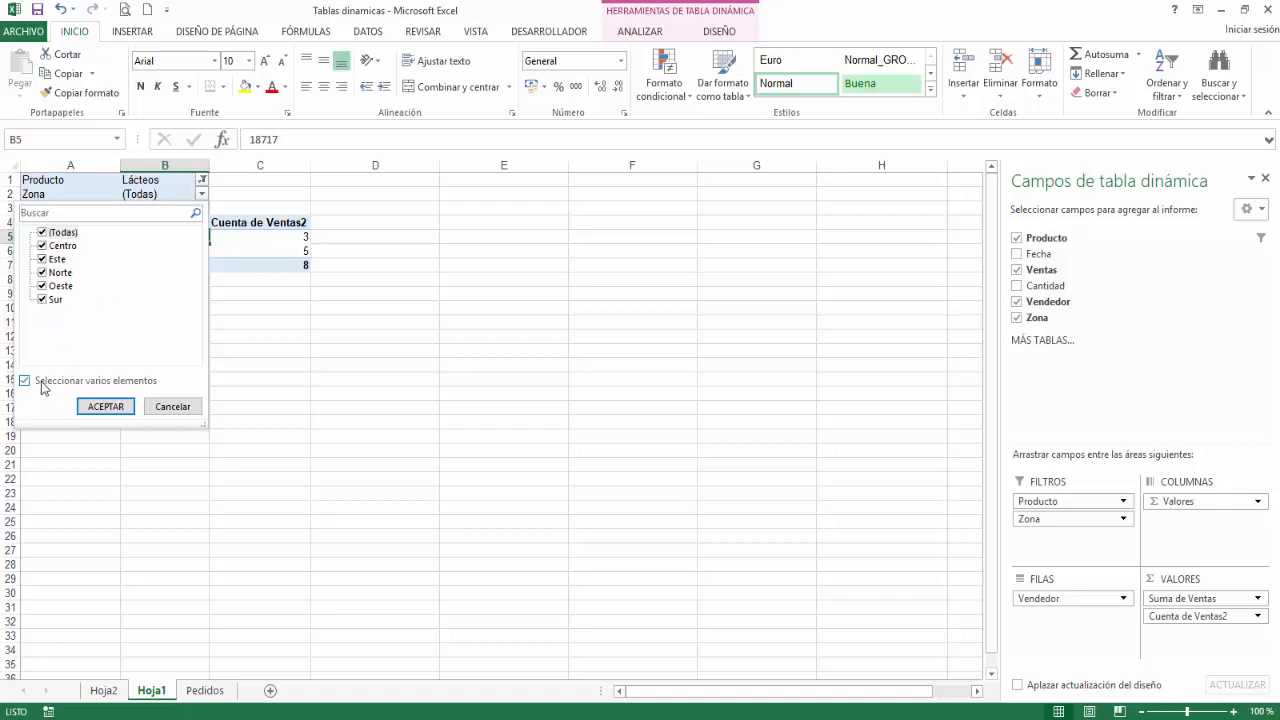
left_click(42, 232)
left_click(42, 299)
left_click(42, 272)
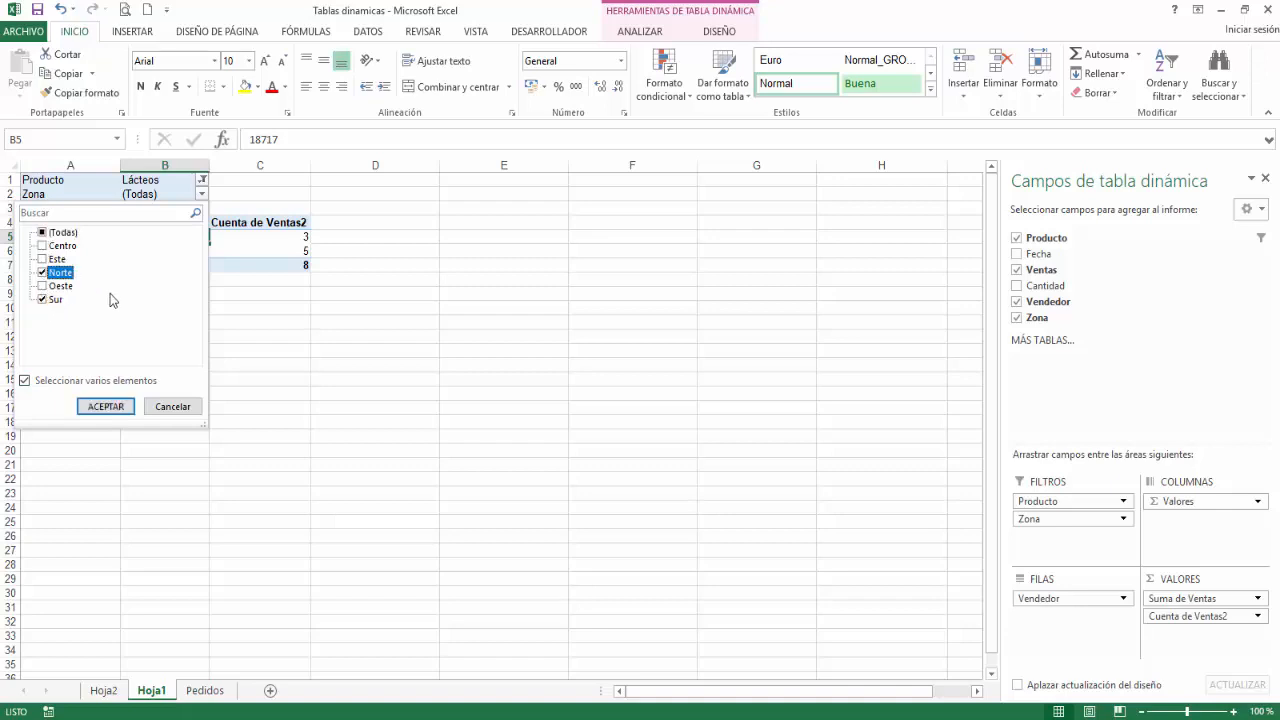
left_click(105, 406)
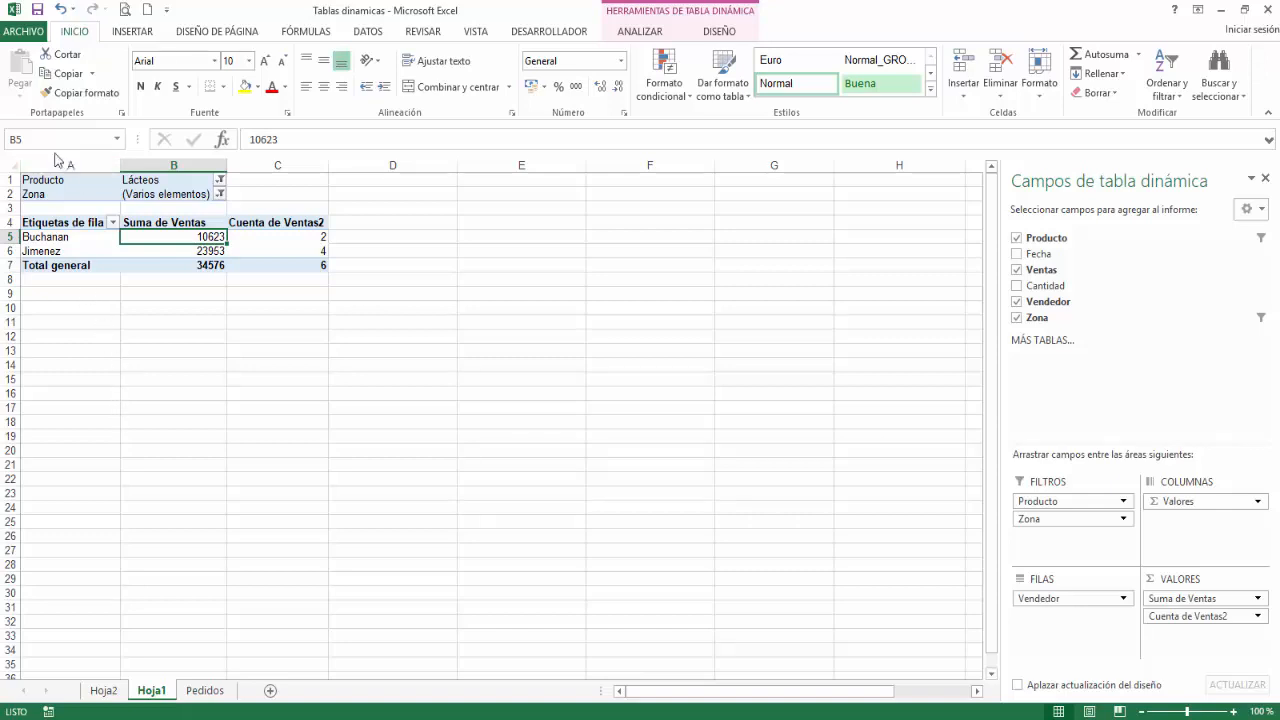
Step: Set the pivot table options to arrange the report filter fields as Horizontalmente, luego hacia abajo
left_click(631, 35)
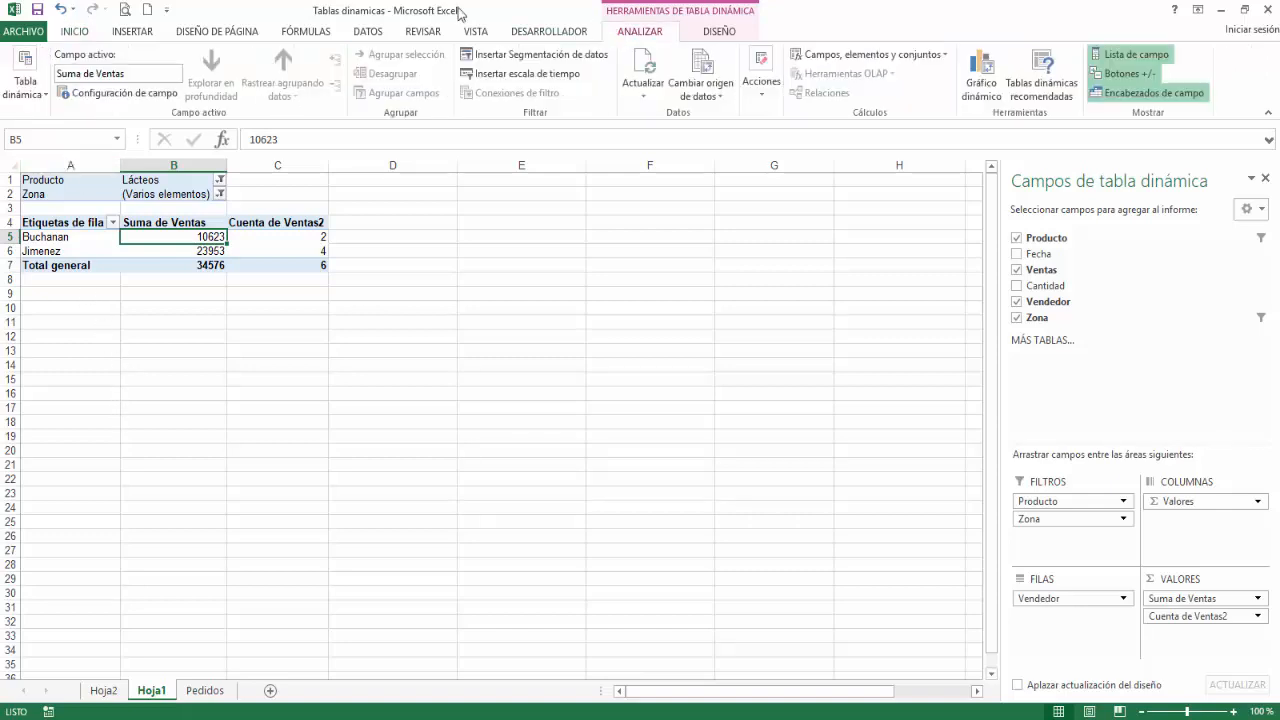
left_click(32, 95)
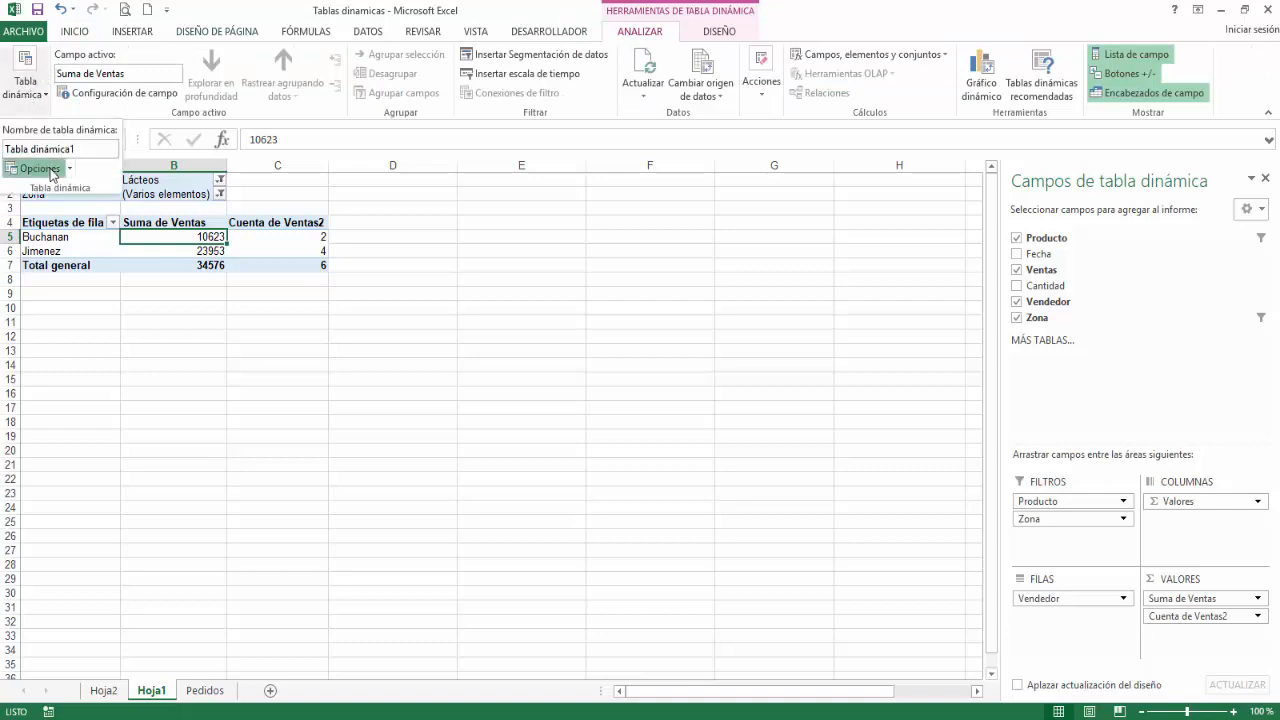
left_click(45, 170)
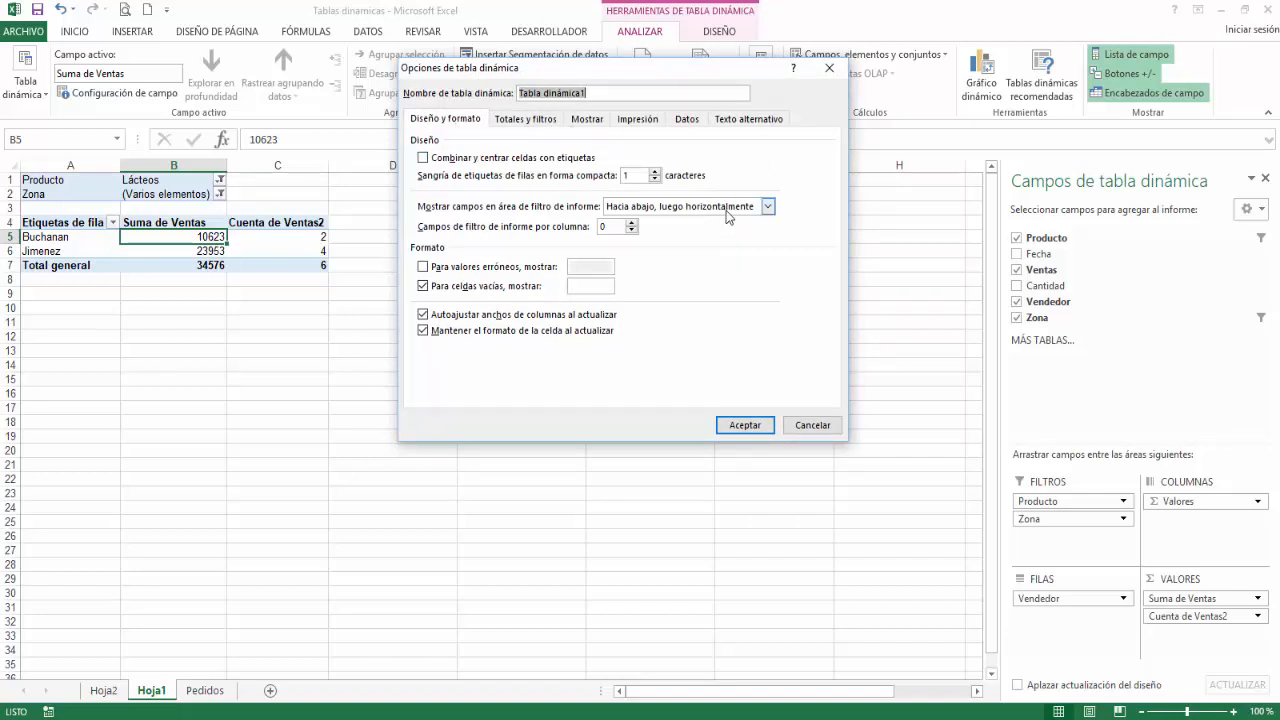
left_click(727, 217)
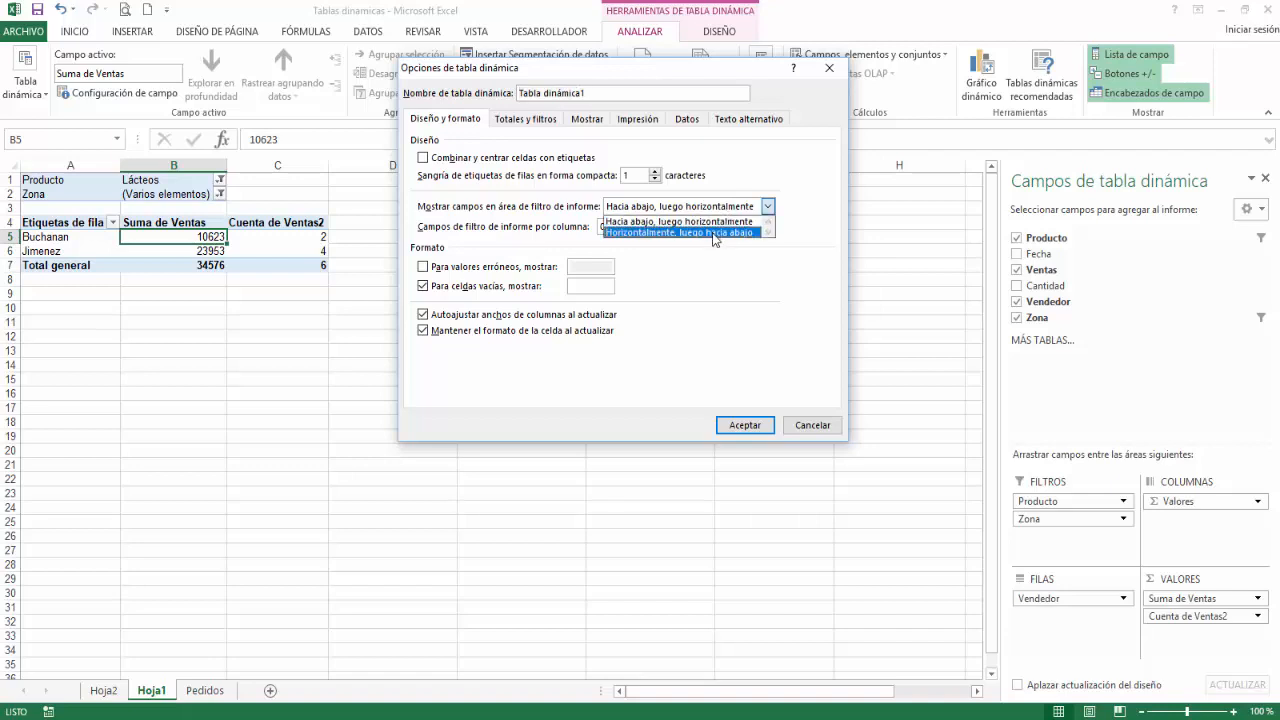
left_click(713, 233)
left_click(748, 425)
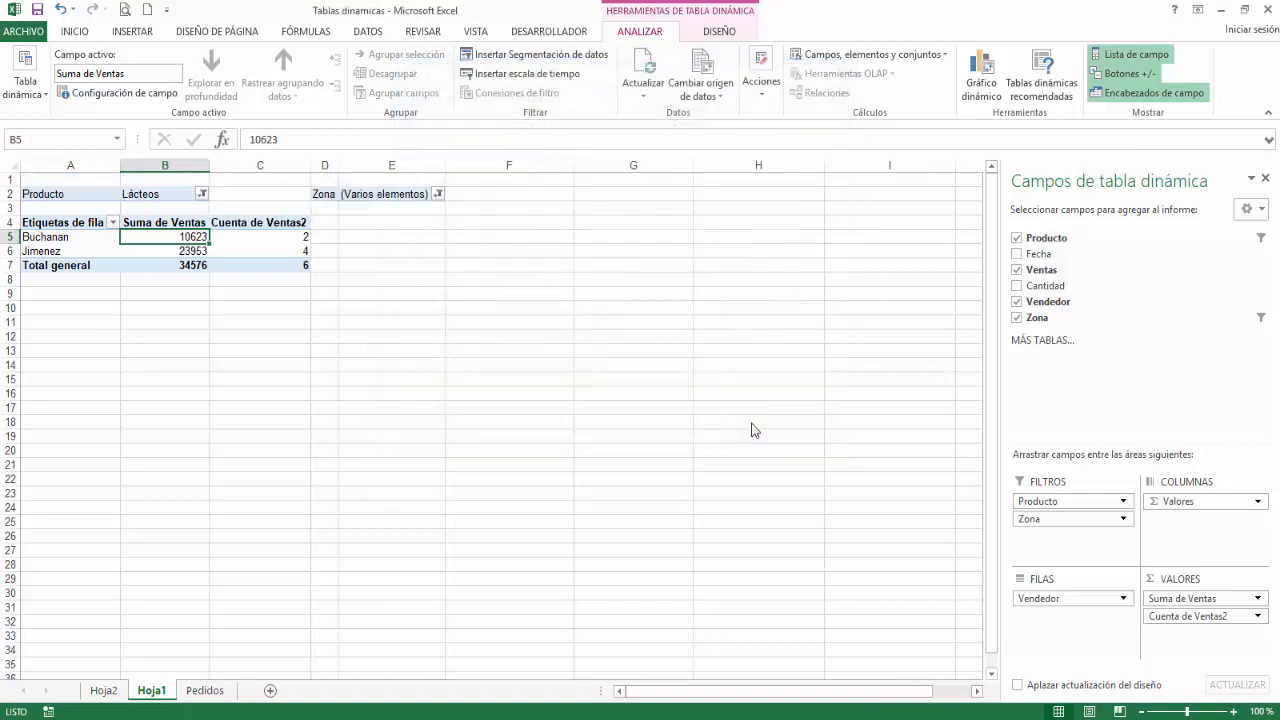
Step: Clear all filters from the pivot table at once
left_click(645, 96)
left_click(763, 88)
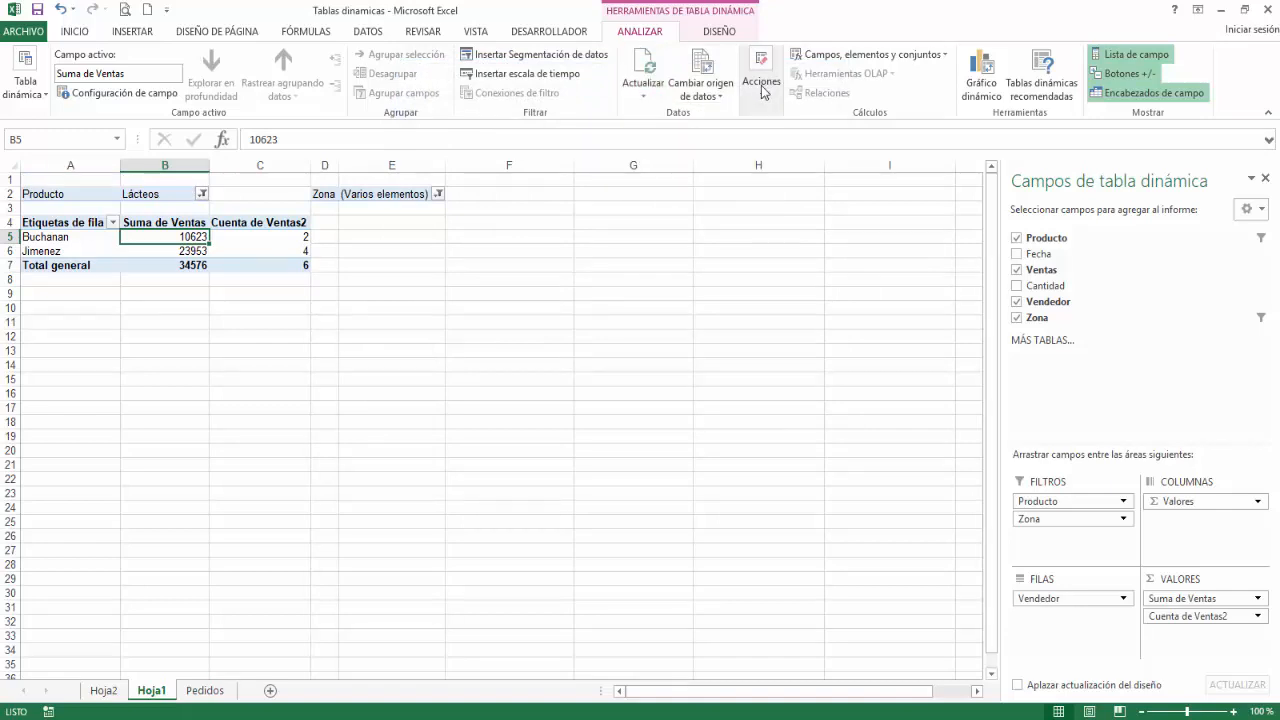
left_click(763, 152)
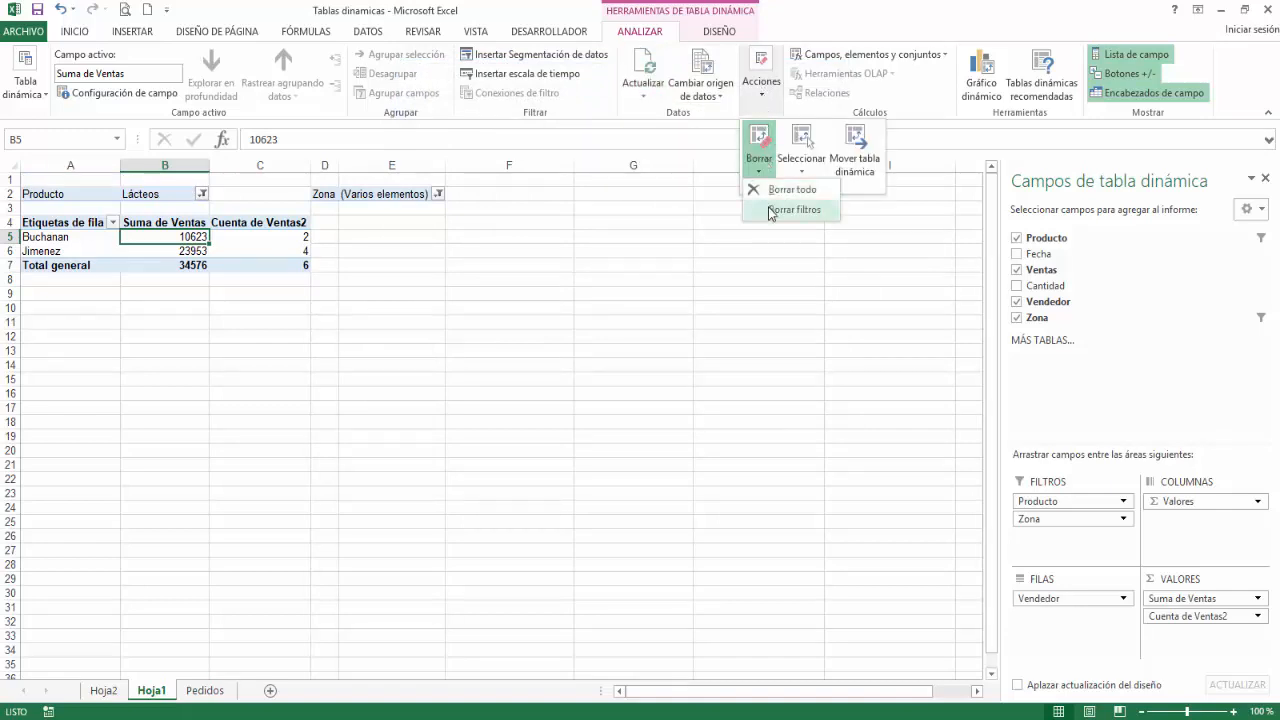
left_click(771, 212)
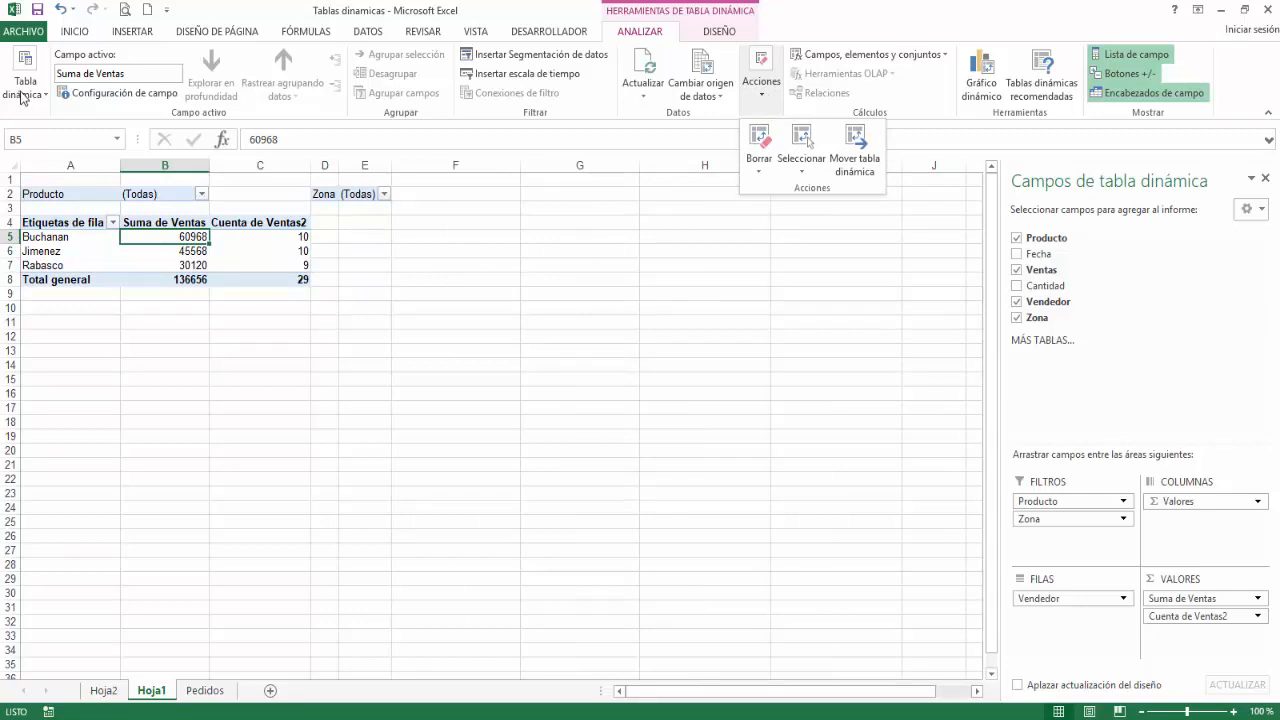
Step: Remove the Zona and Producto fields from the pivot table's report filters
left_click(1040, 525)
left_click(1040, 522)
left_click_drag(1043, 522, 914, 523)
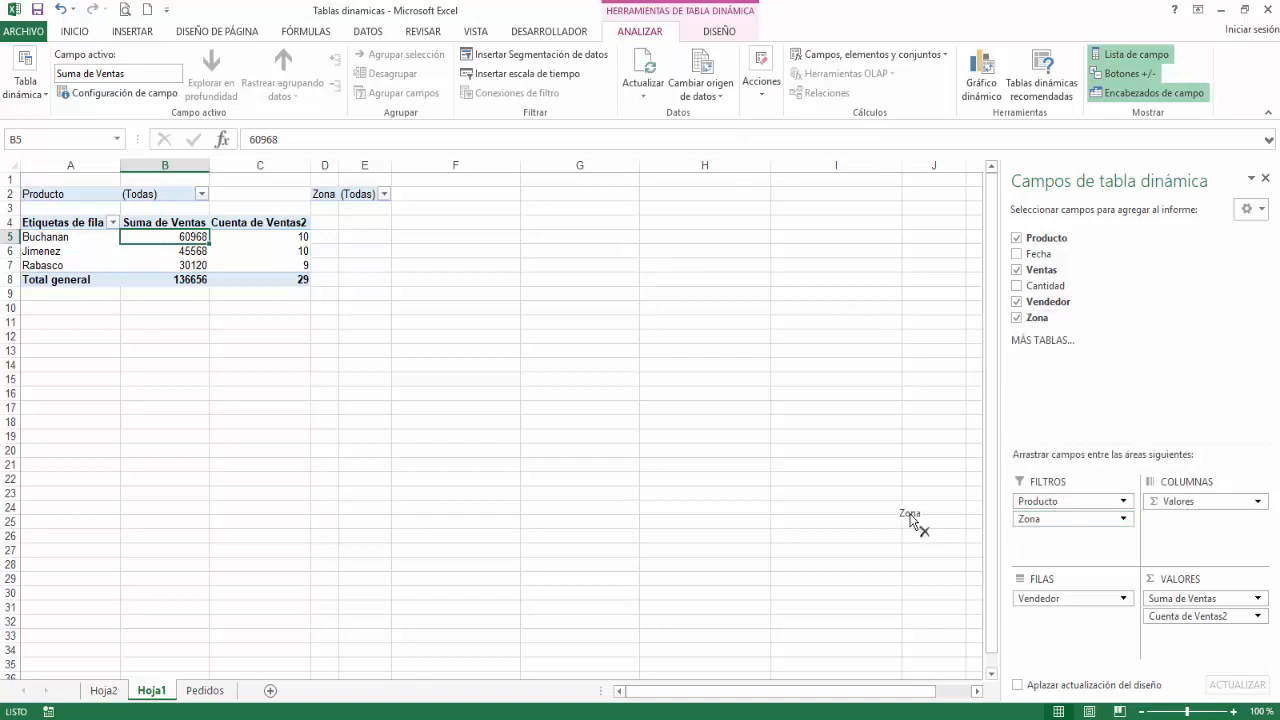
left_click_drag(1043, 507, 721, 497)
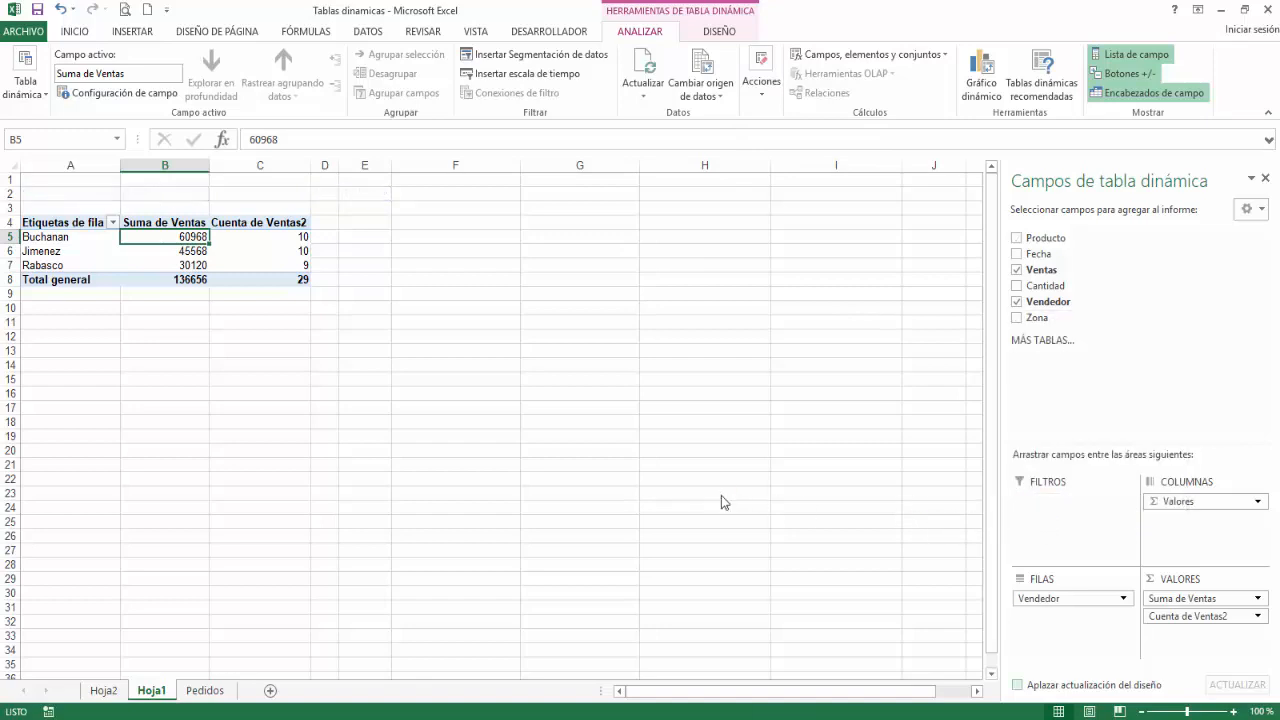
Step: Check the option for showing report filter pages, and add Producto back as a report filter
left_click(28, 88)
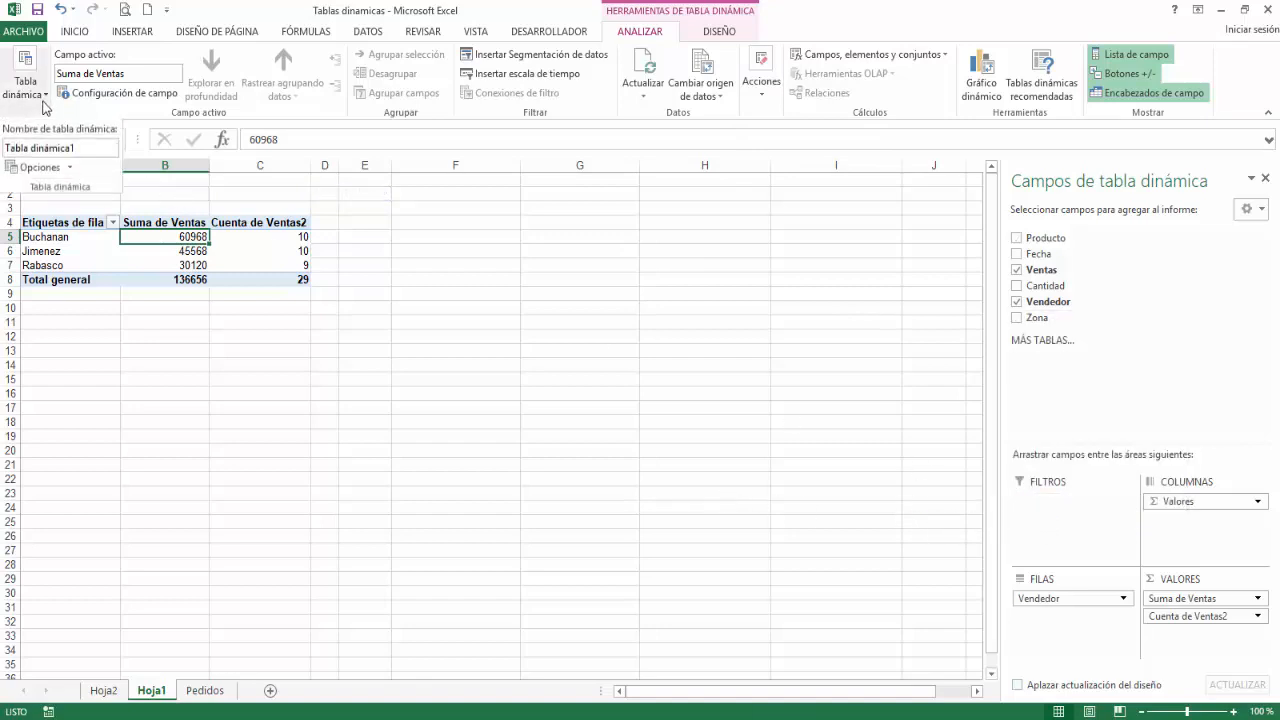
left_click(70, 169)
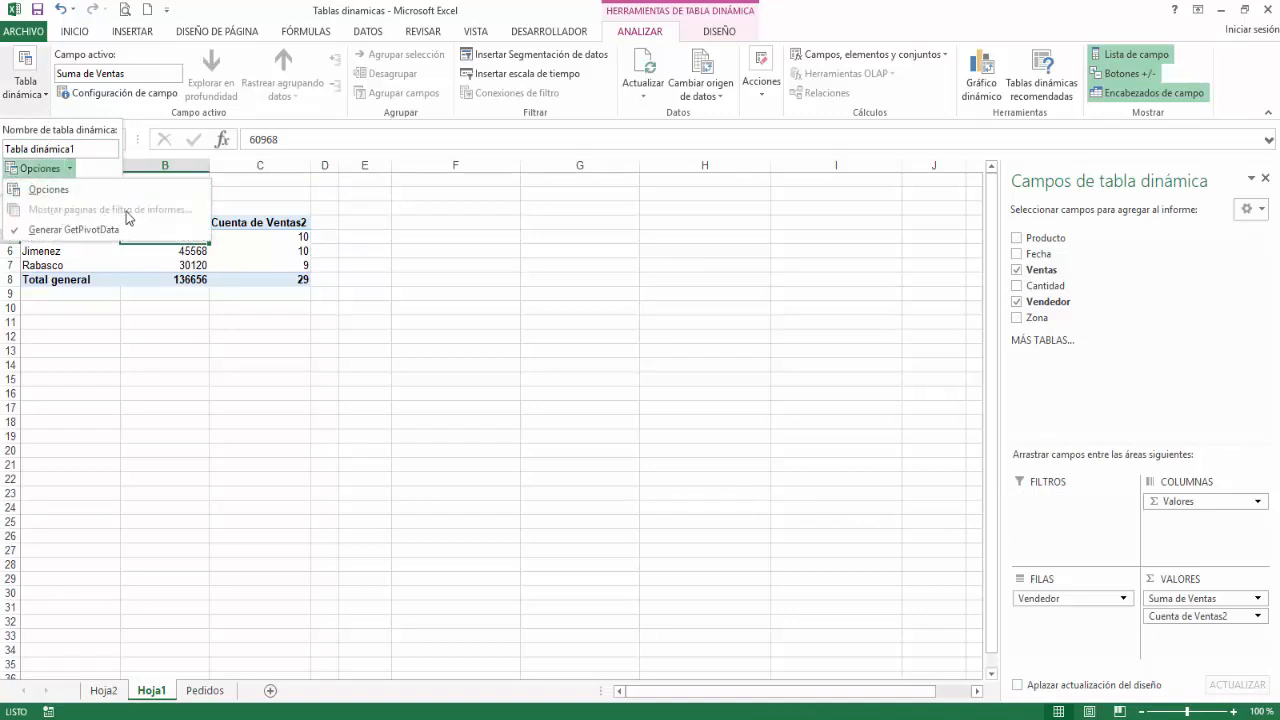
left_click_drag(1040, 238, 1025, 505)
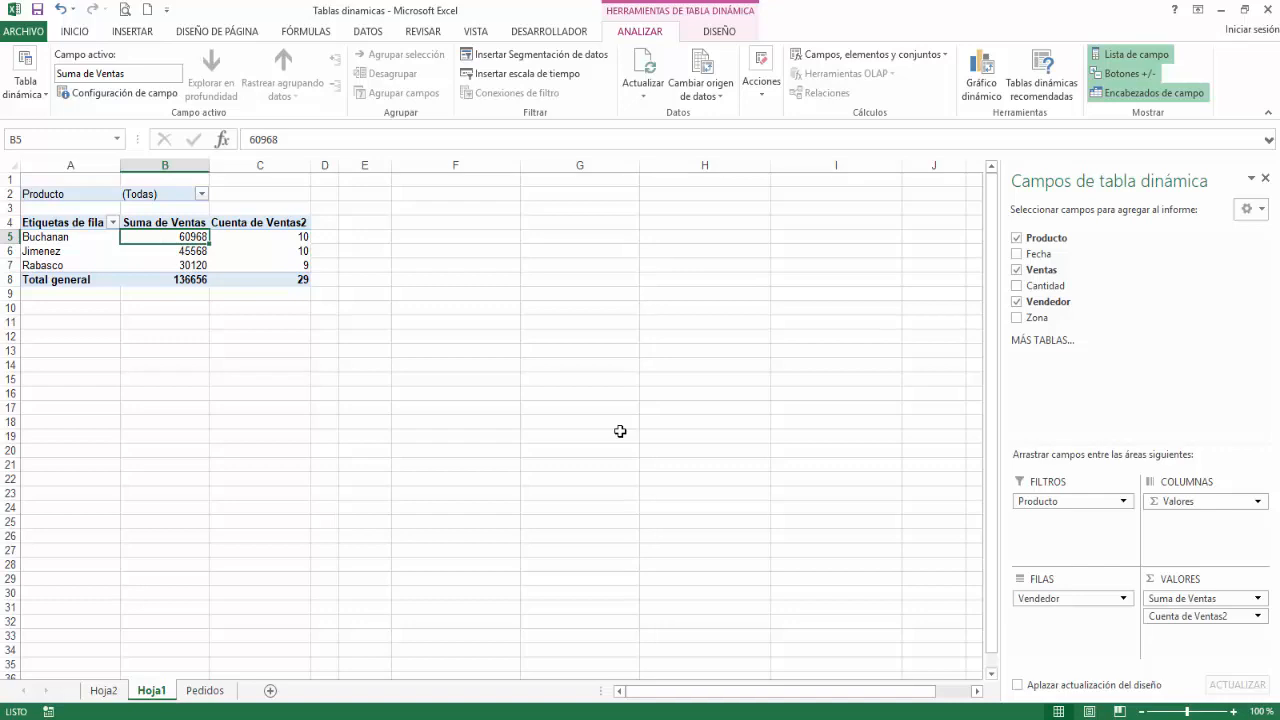
Step: Generate the report filter pages for Producto and look through the resulting Bebidas, Lácteos and Verduras sheets
left_click(44, 98)
left_click(72, 169)
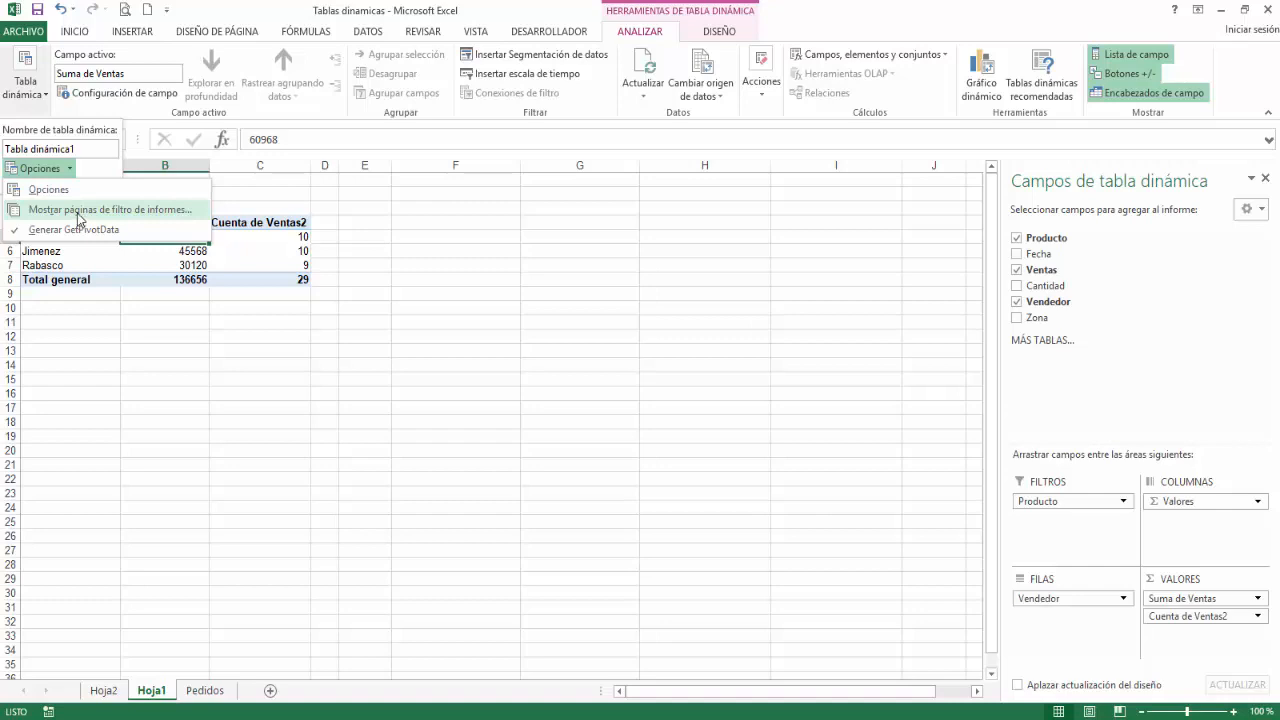
left_click(79, 219)
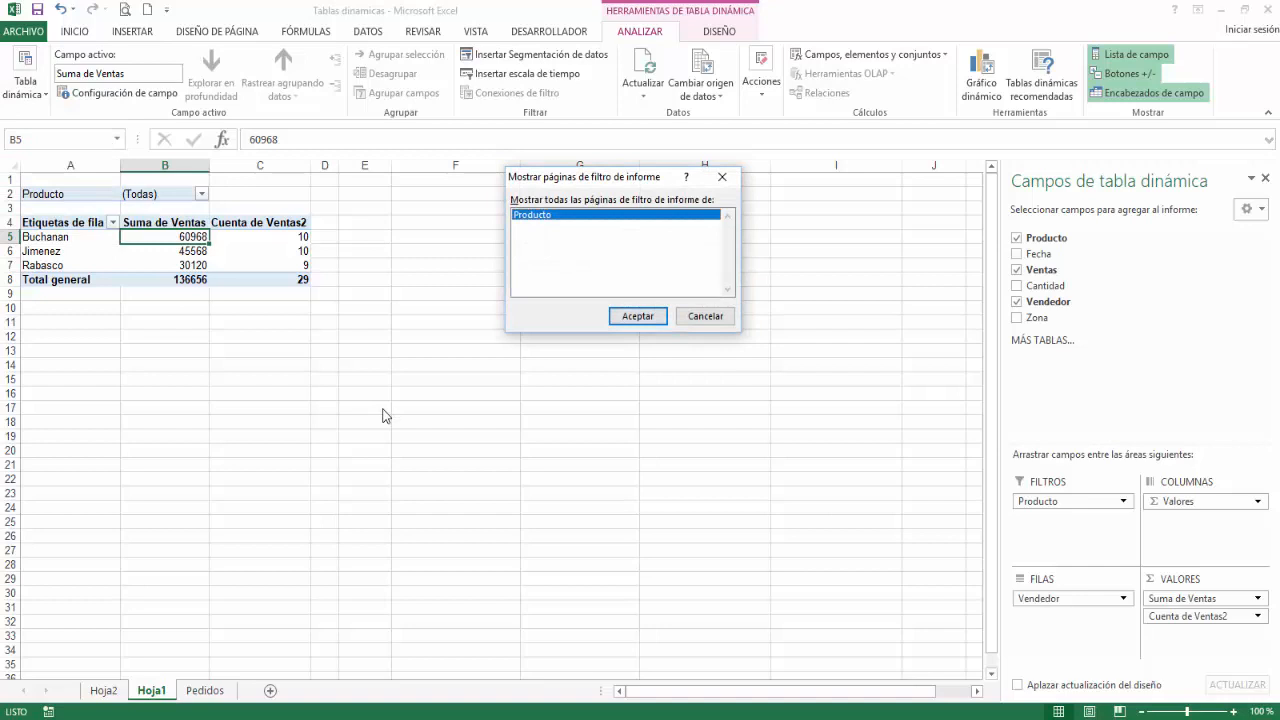
left_click(637, 316)
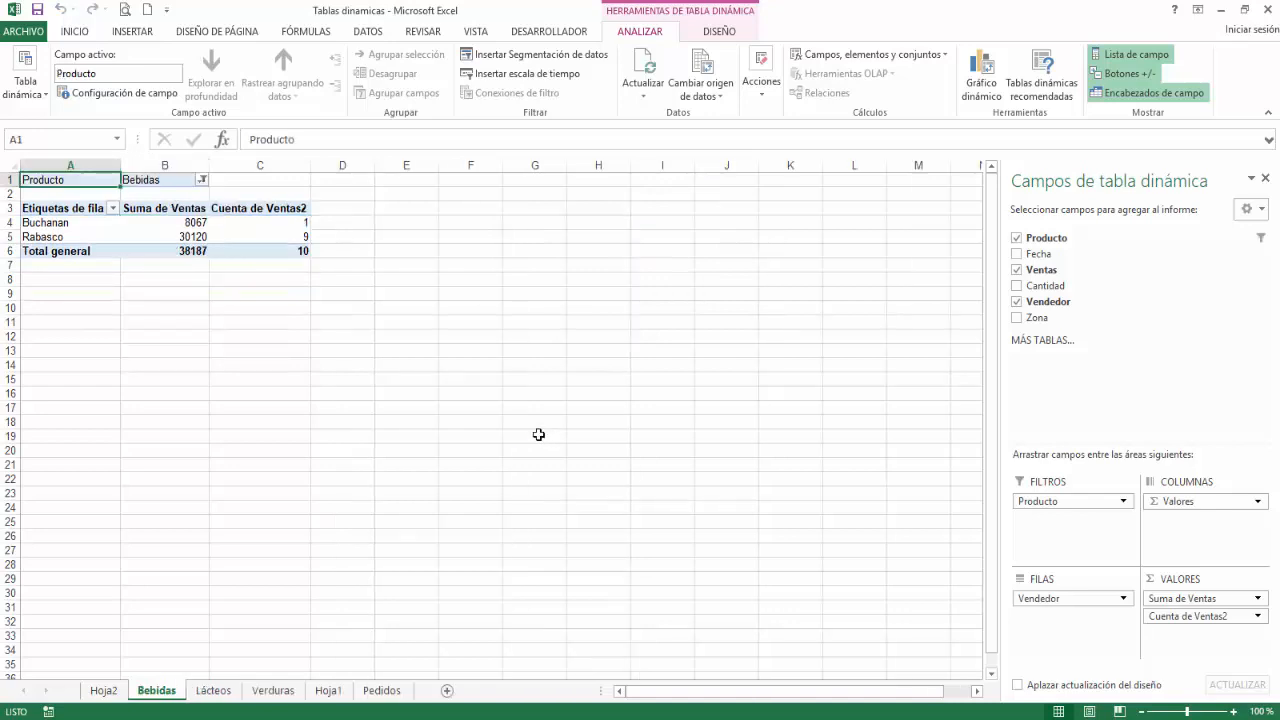
left_click(212, 691)
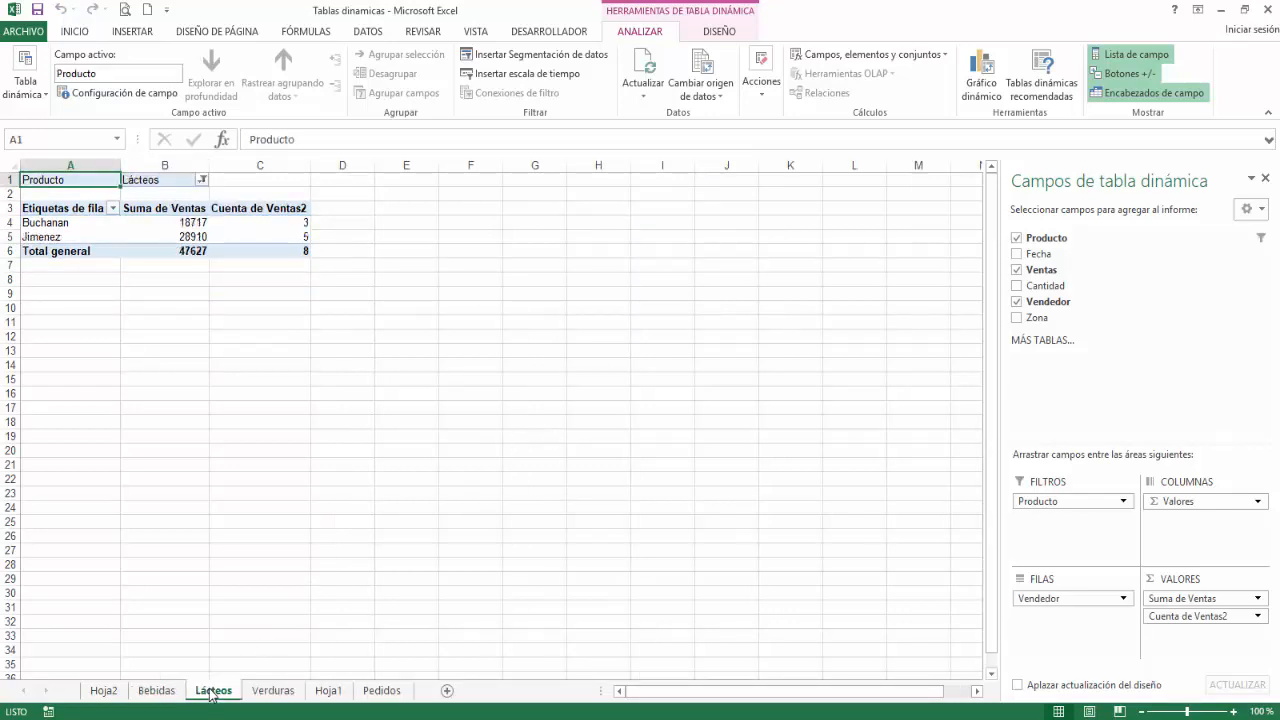
left_click(269, 693)
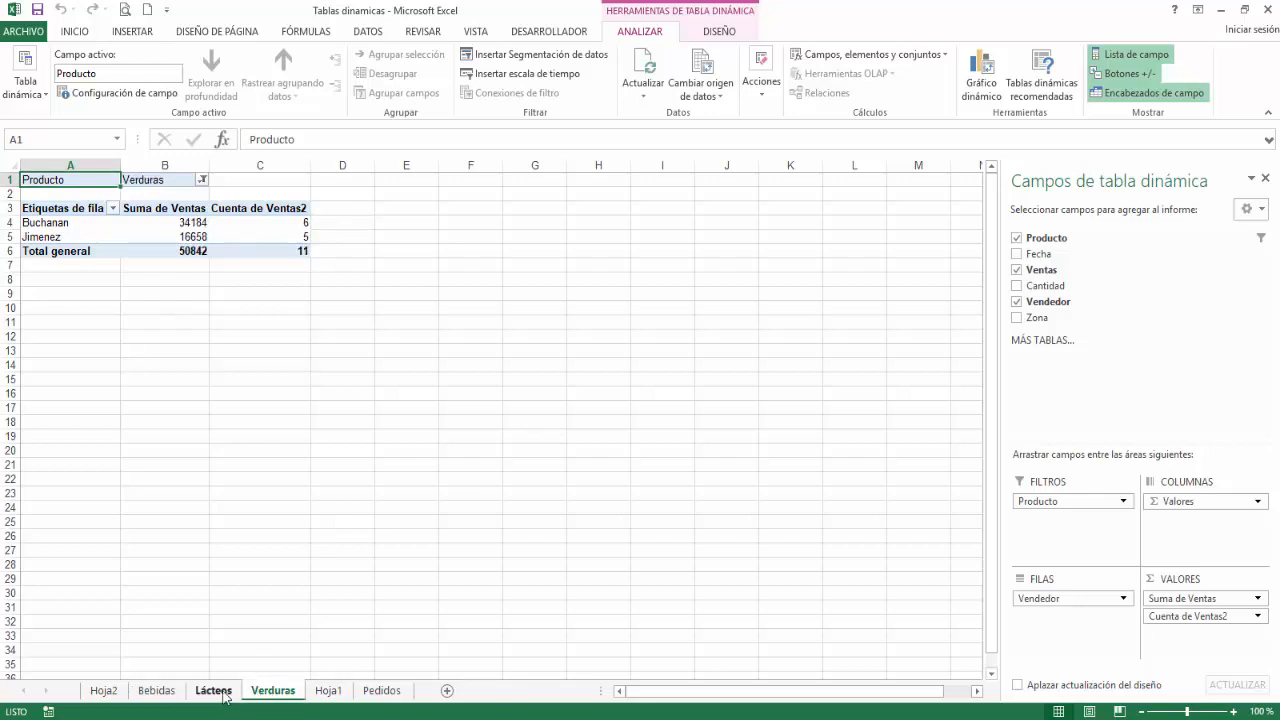
left_click(224, 697)
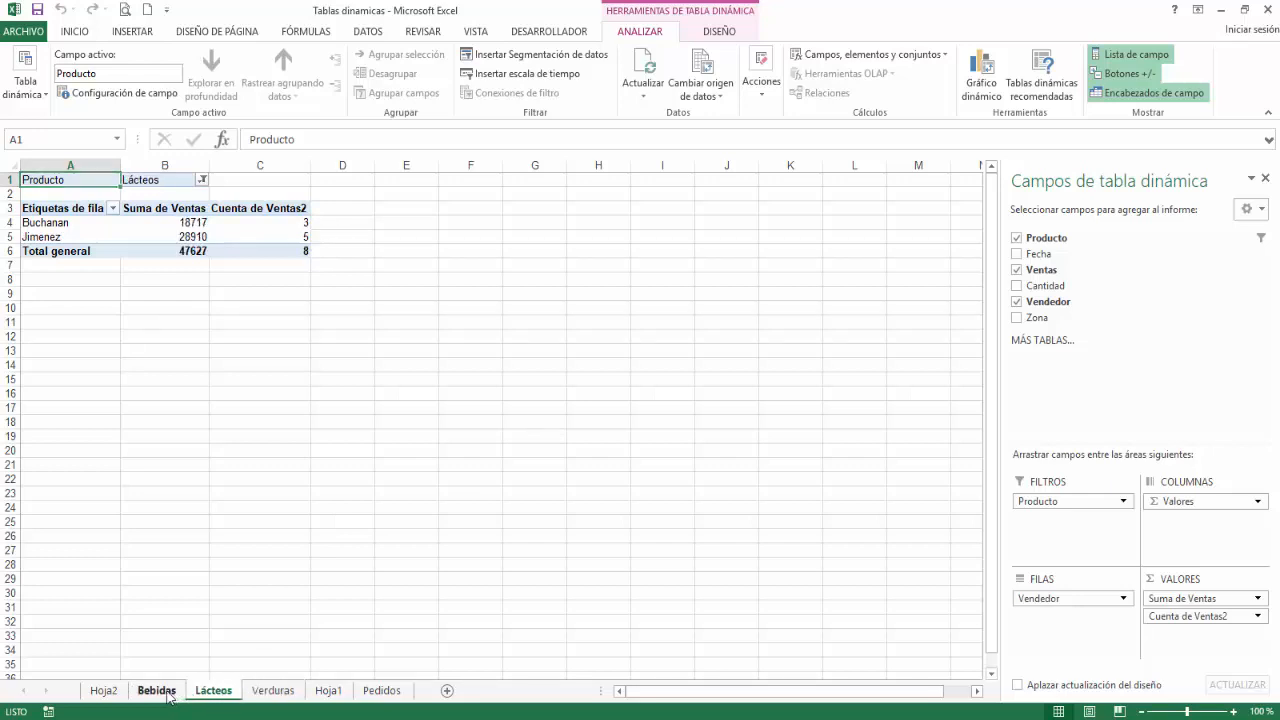
left_click(172, 697)
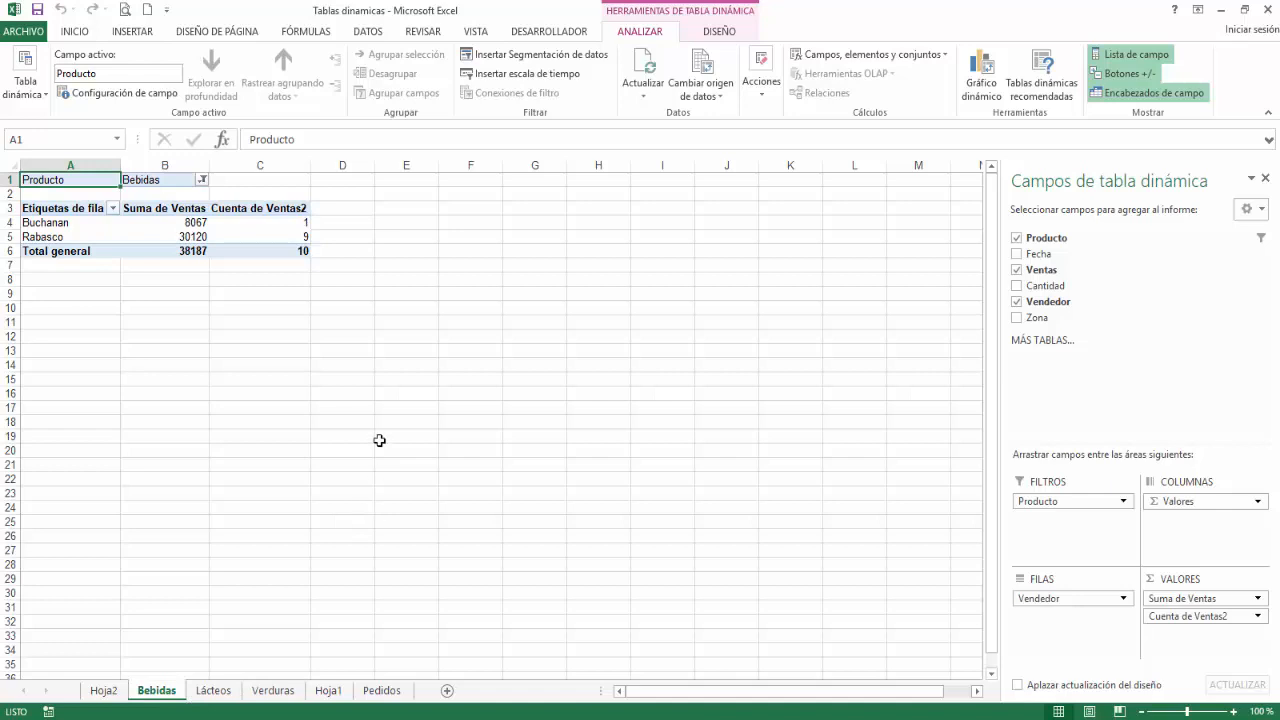
Step: Group the Bebidas, Lácteos and Verduras sheets and delete them from the workbook
left_click(212, 690, "ctrl")
left_click(267, 692, "ctrl")
right_click(267, 697)
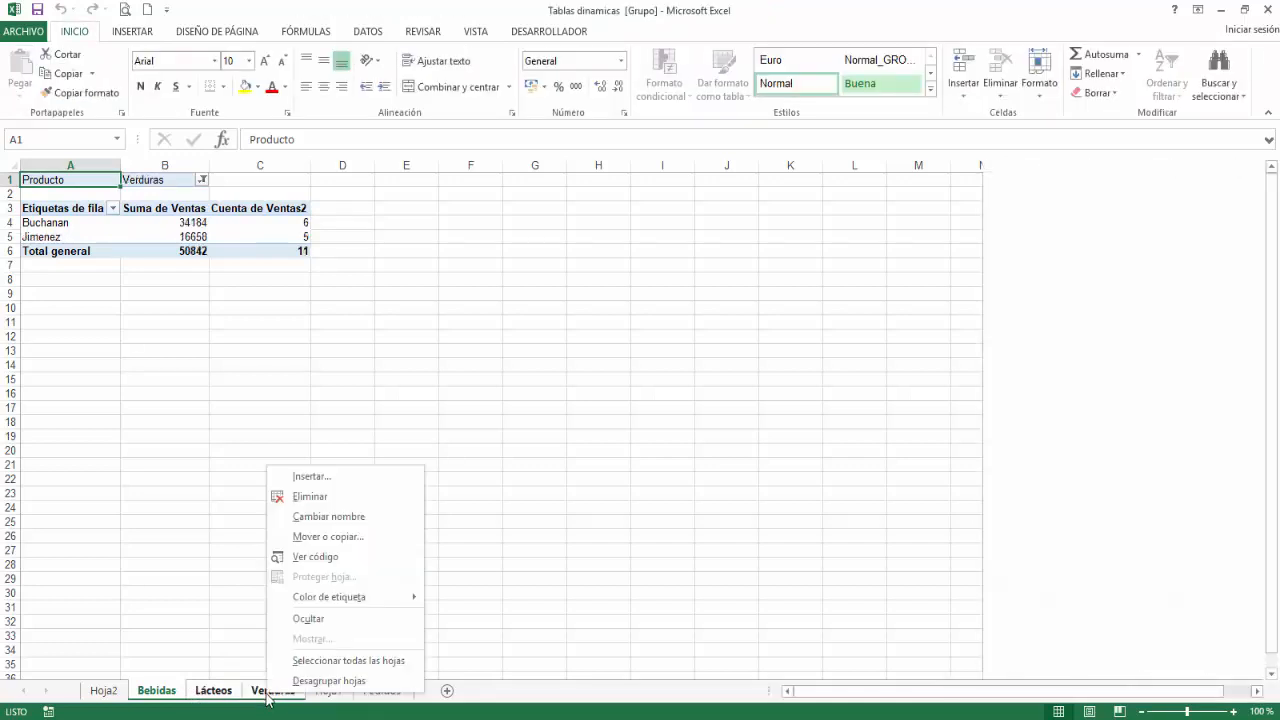
left_click(350, 500)
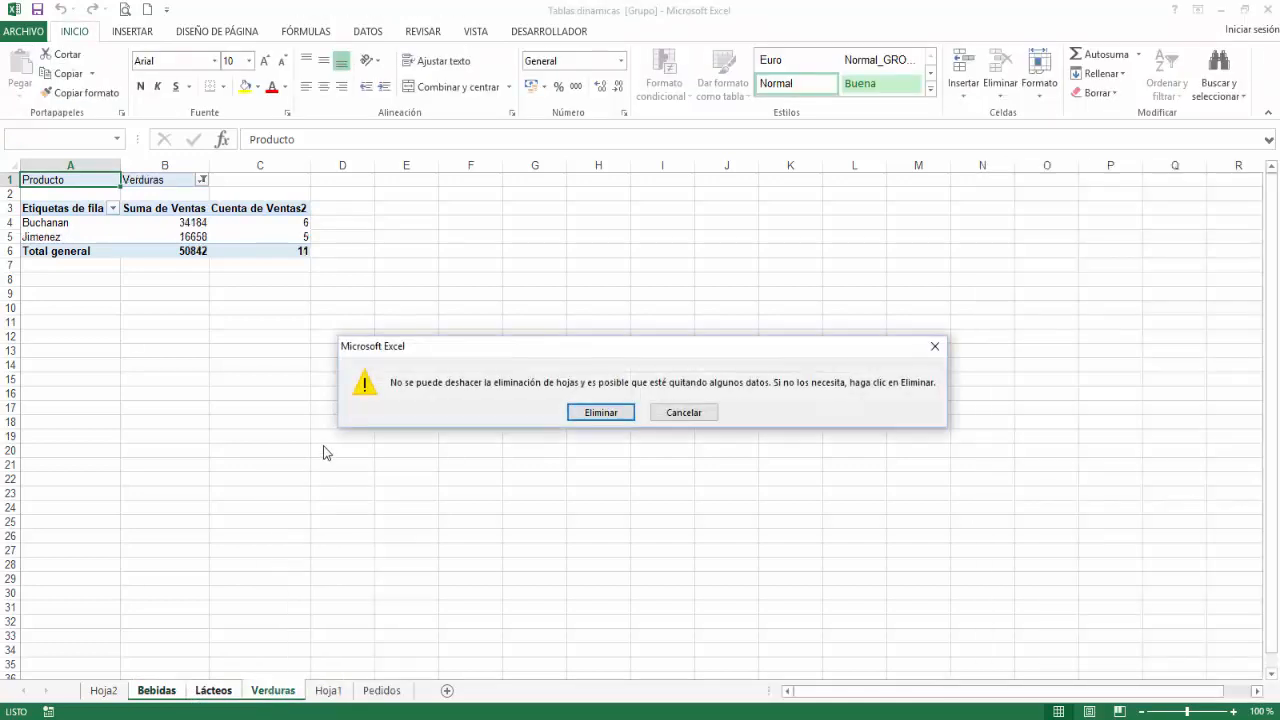
left_click(605, 419)
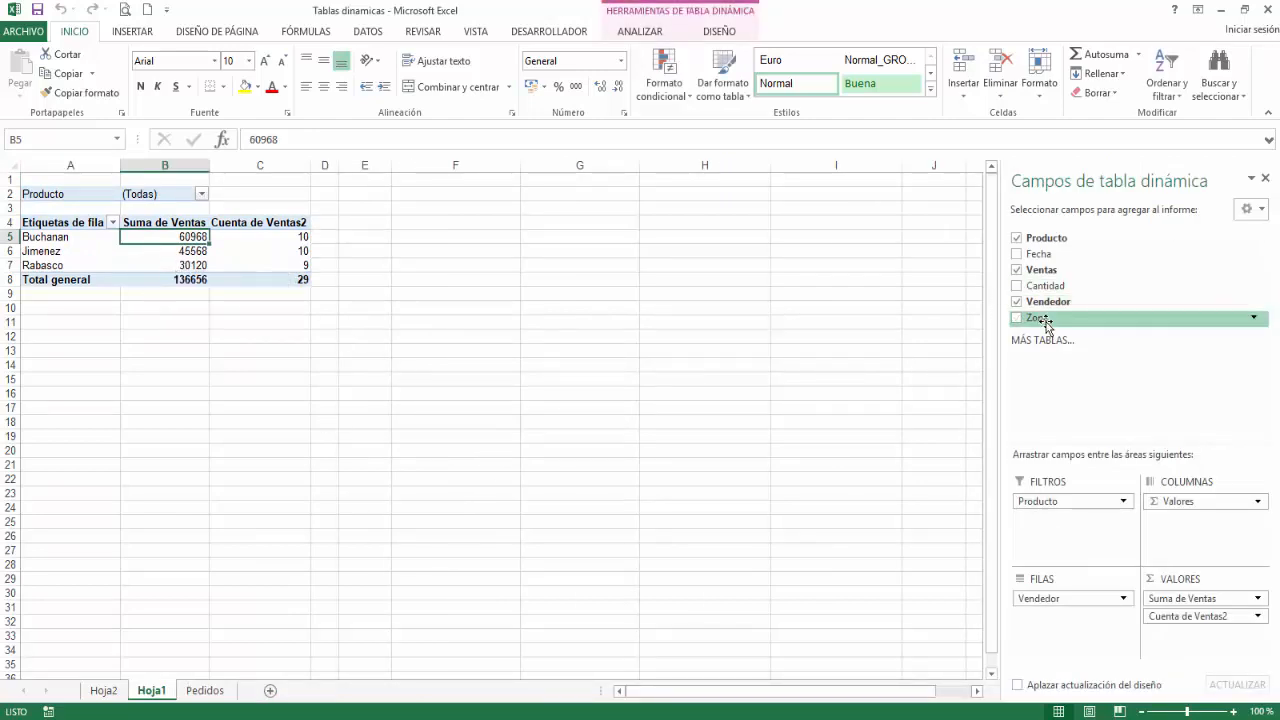
Step: Add Zona below Producto as a report filter and arrange the filter fields as Hacia abajo, luego horizontalmente
left_click_drag(1045, 320, 1051, 517)
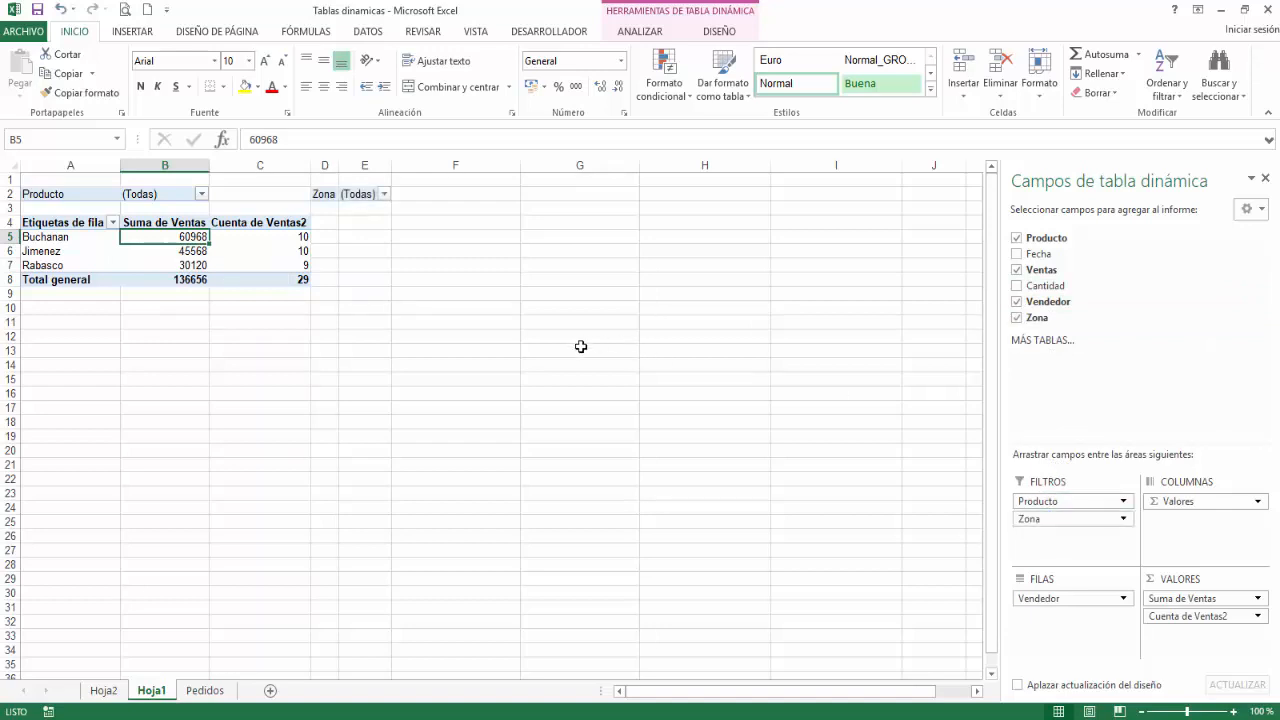
left_click(652, 36)
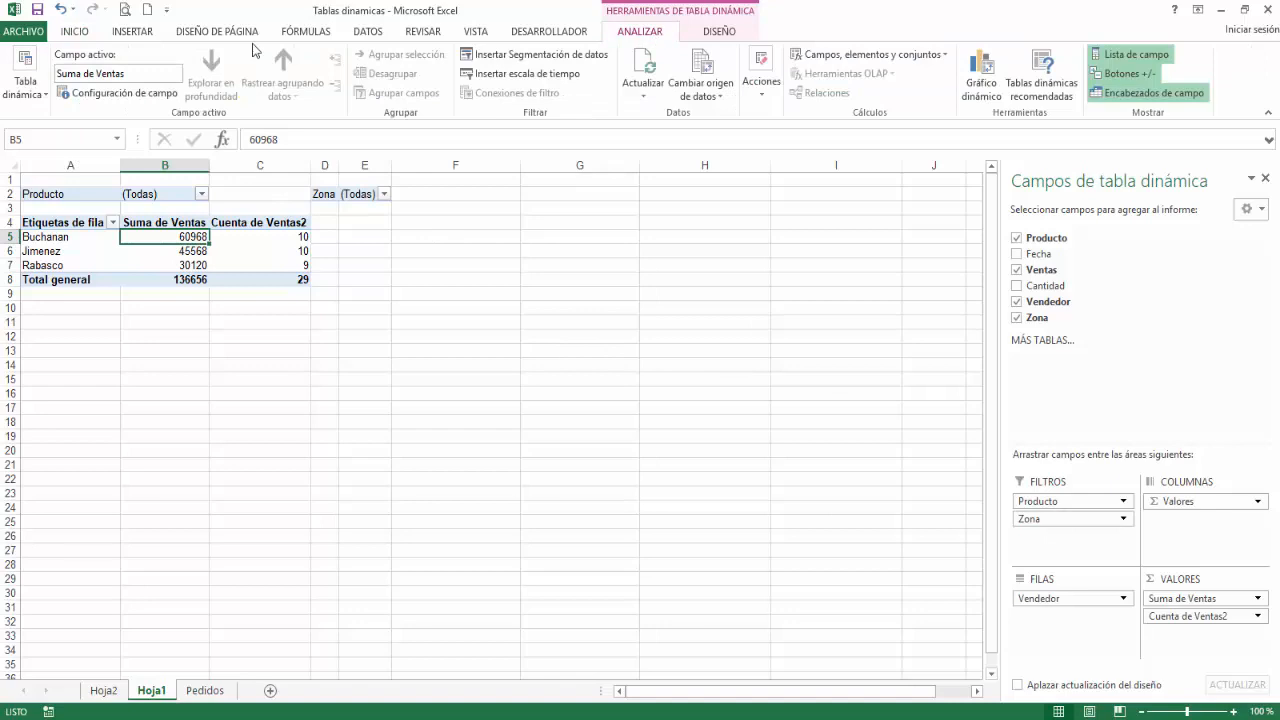
left_click(25, 84)
left_click(399, 235)
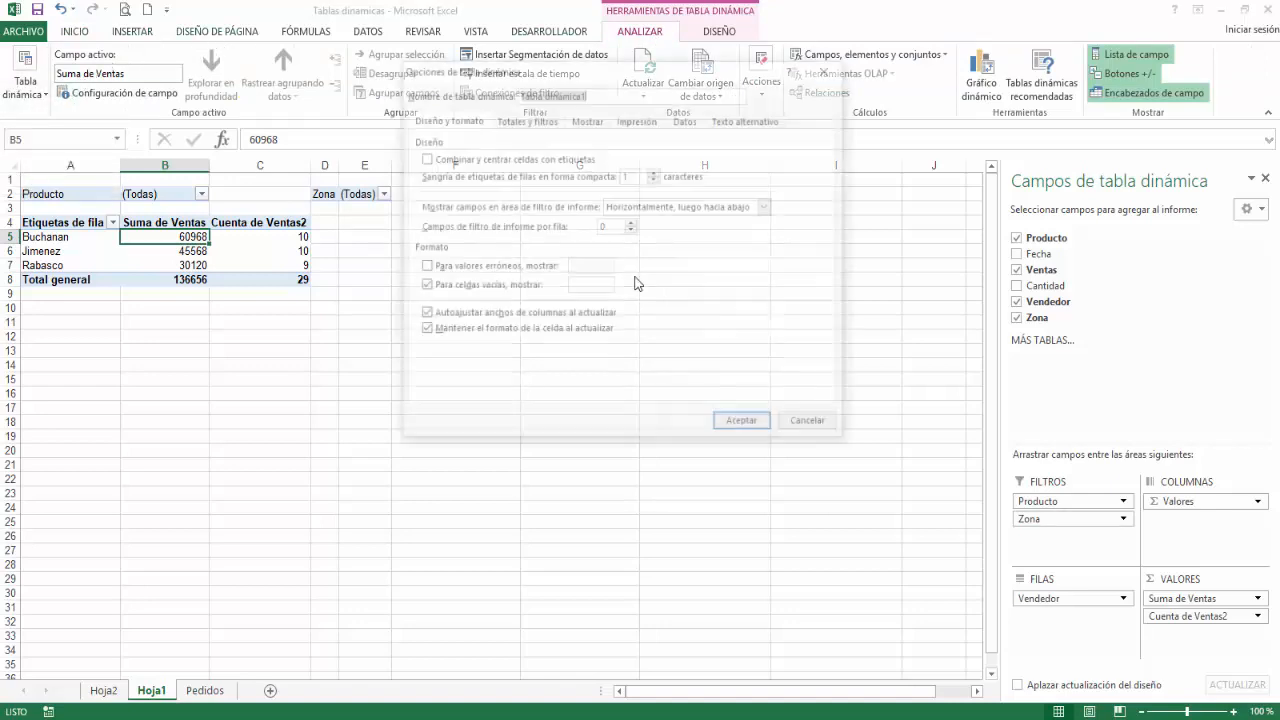
left_click(628, 210)
left_click(640, 221)
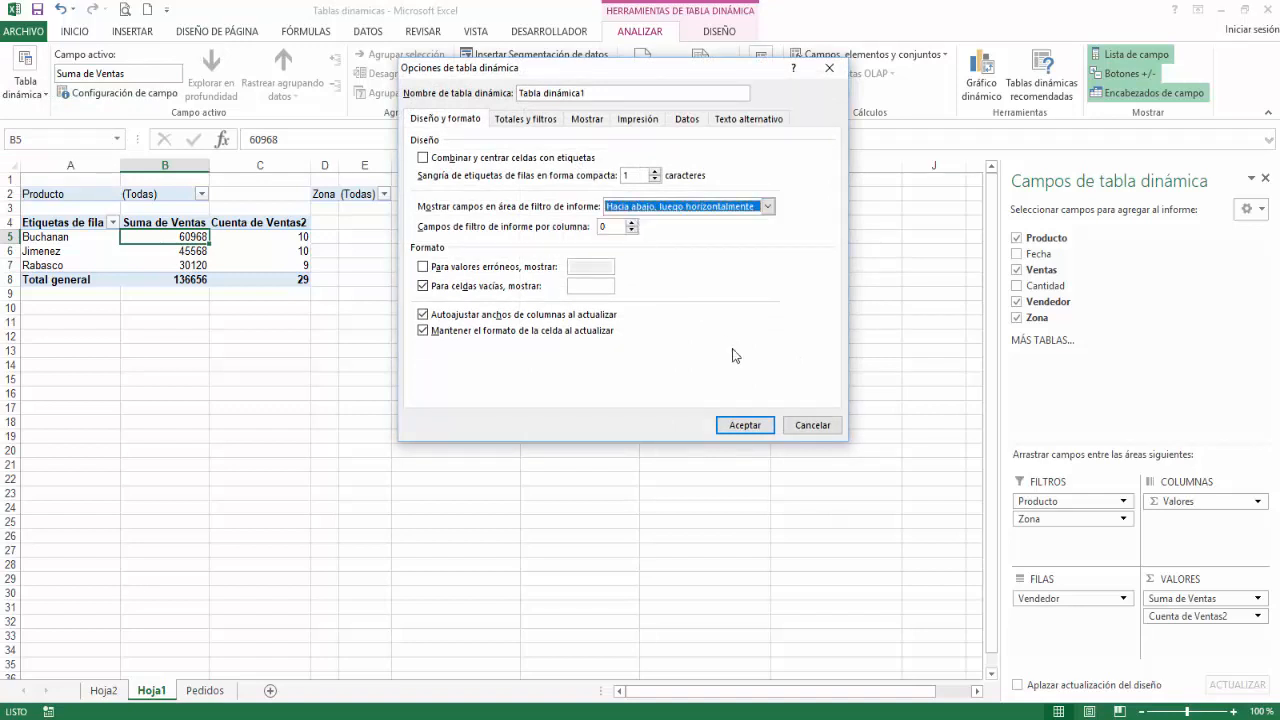
left_click(744, 425)
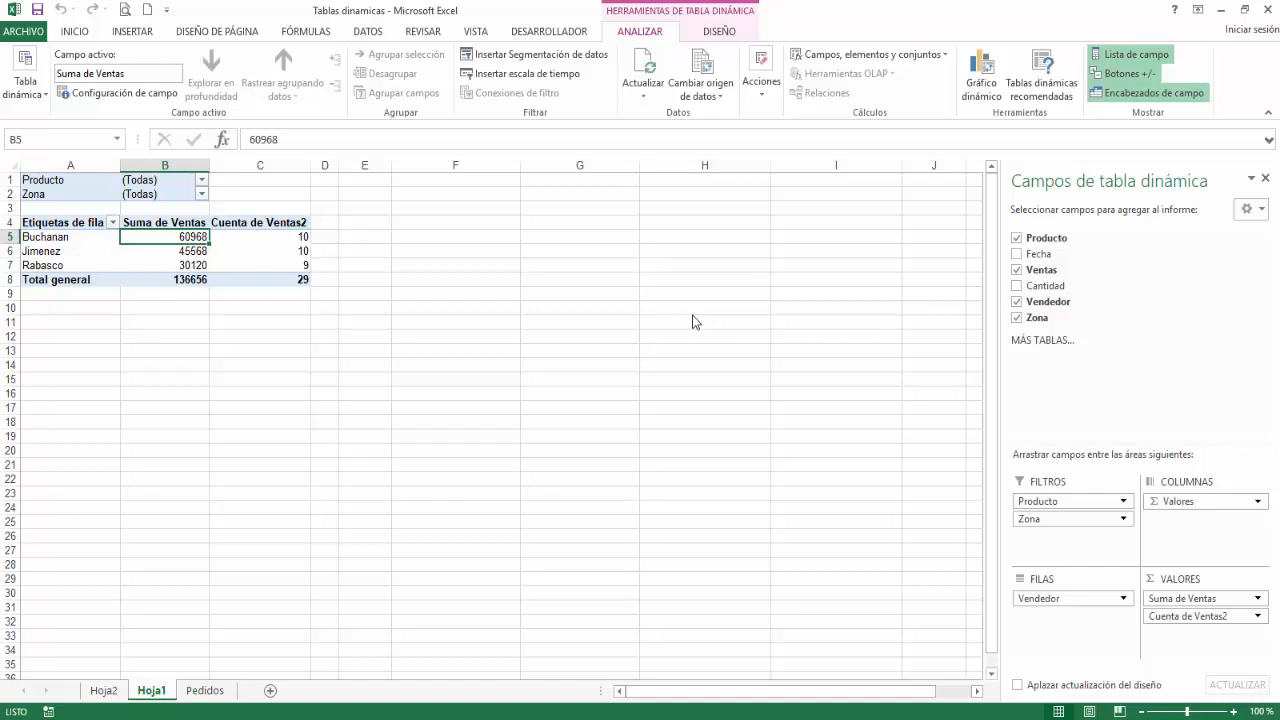
Step: Filter the pivot table's Zona report filter to show only Norte and Sur
left_click(201, 195)
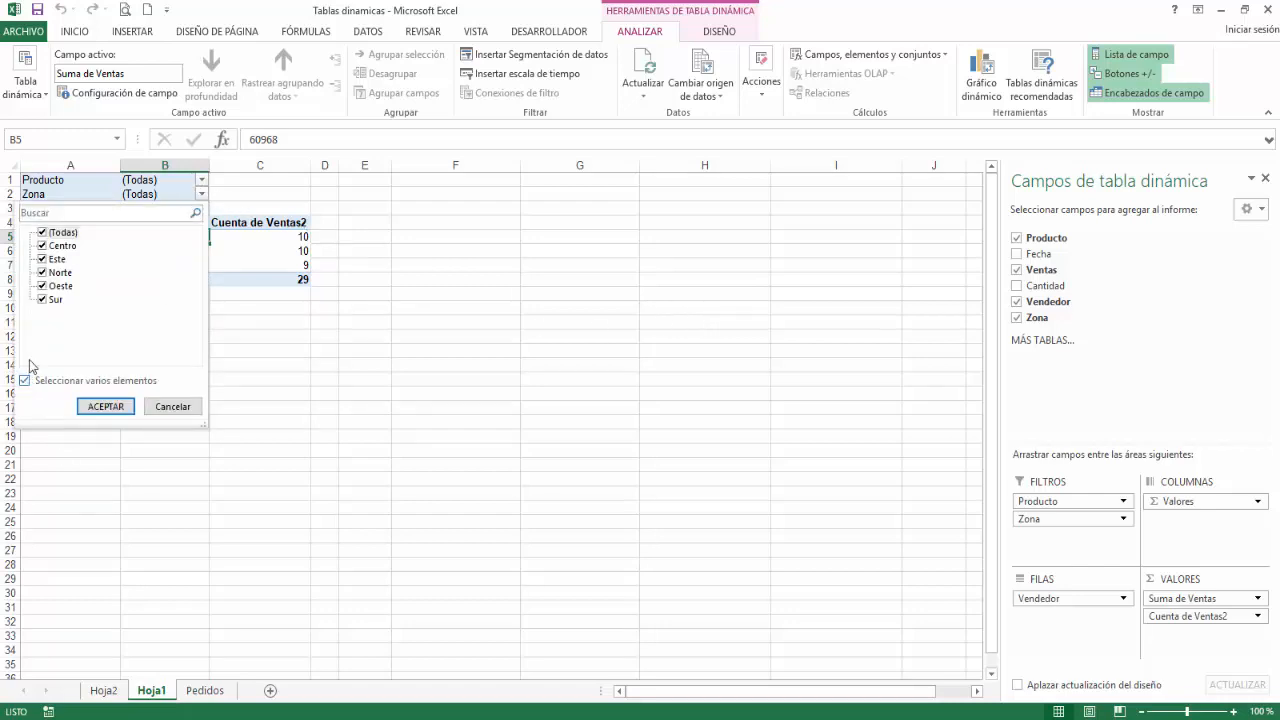
left_click(42, 233)
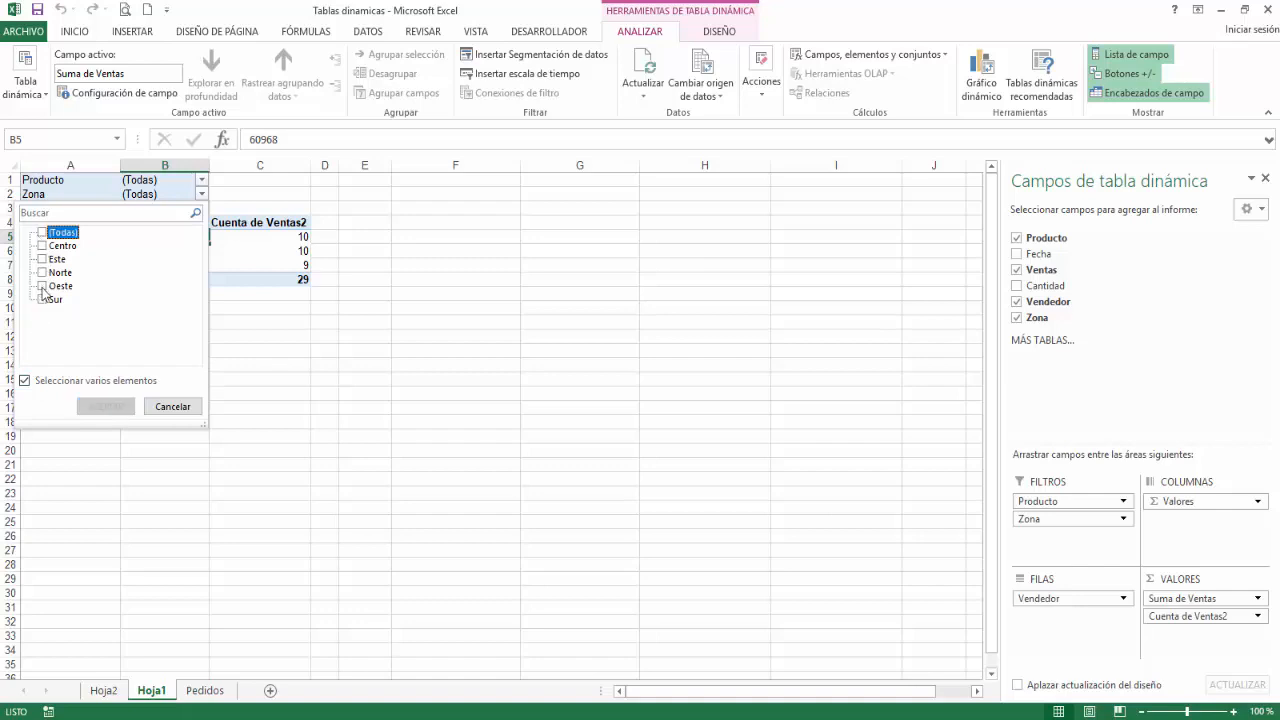
left_click(41, 300)
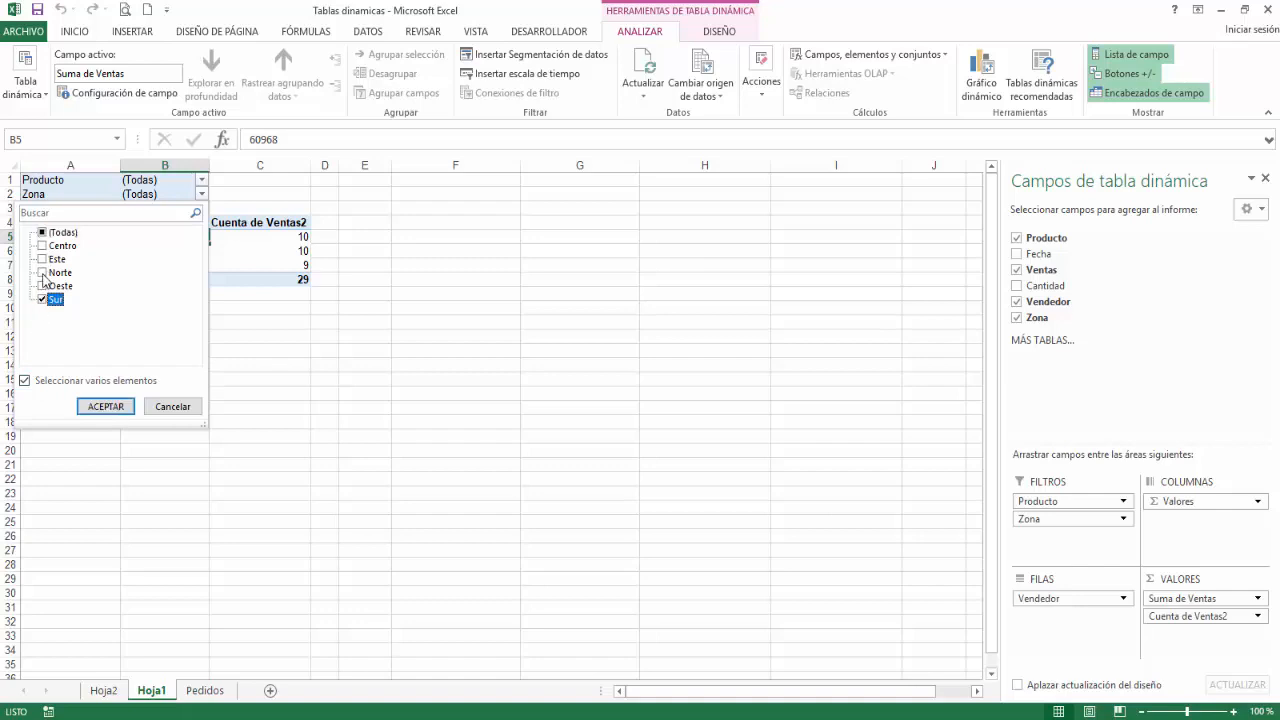
left_click(44, 273)
left_click(105, 406)
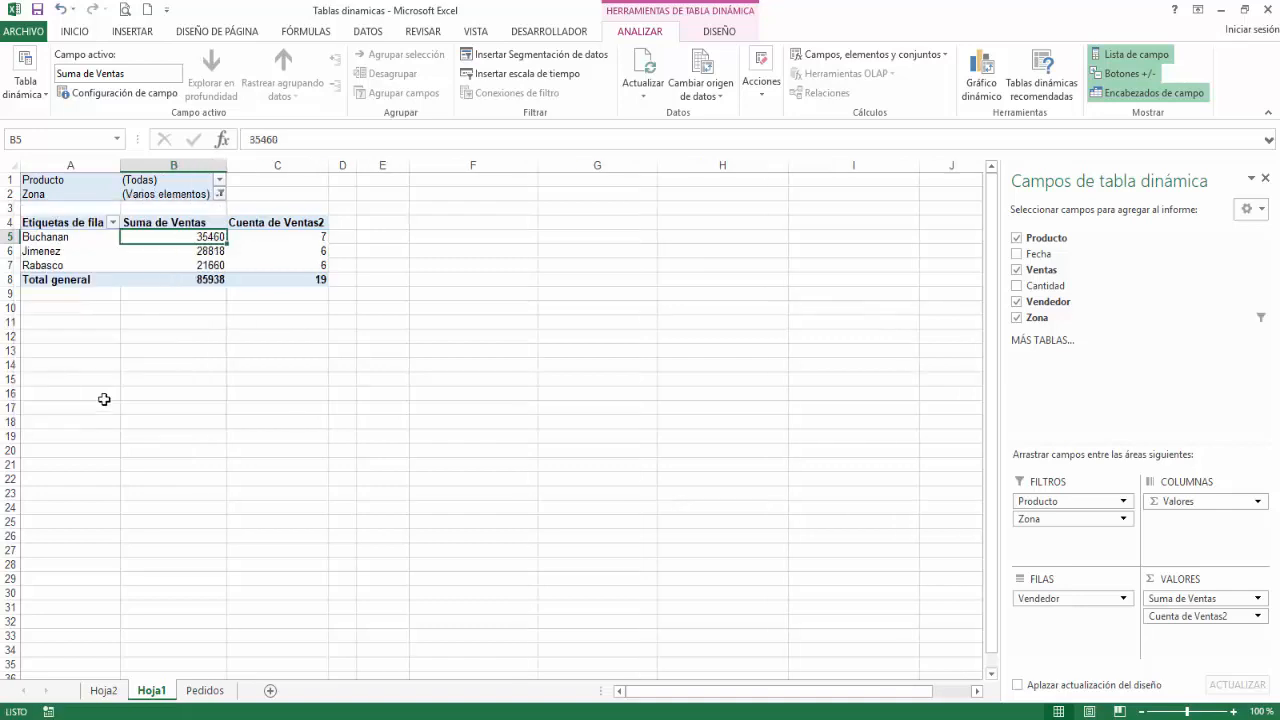
Step: Generate the report filter pages for Zona and look through the resulting Norte and Sur sheets
left_click(42, 100)
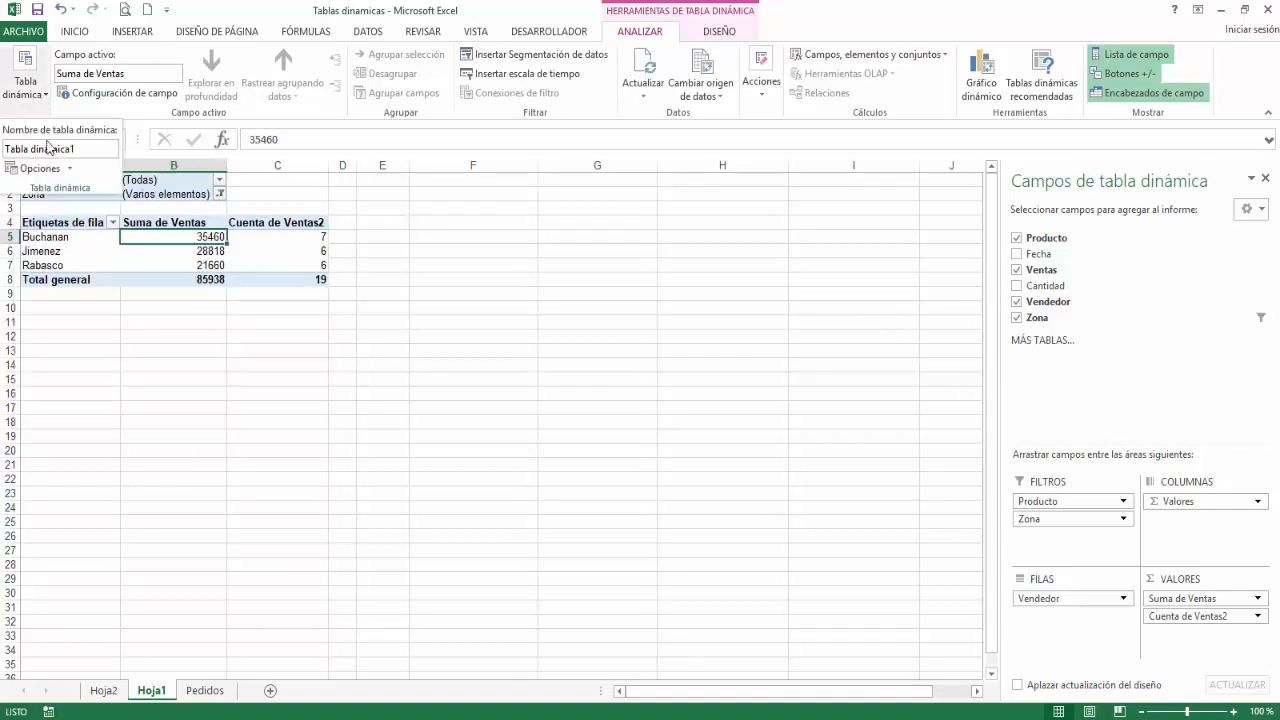
left_click(70, 168)
left_click(70, 210)
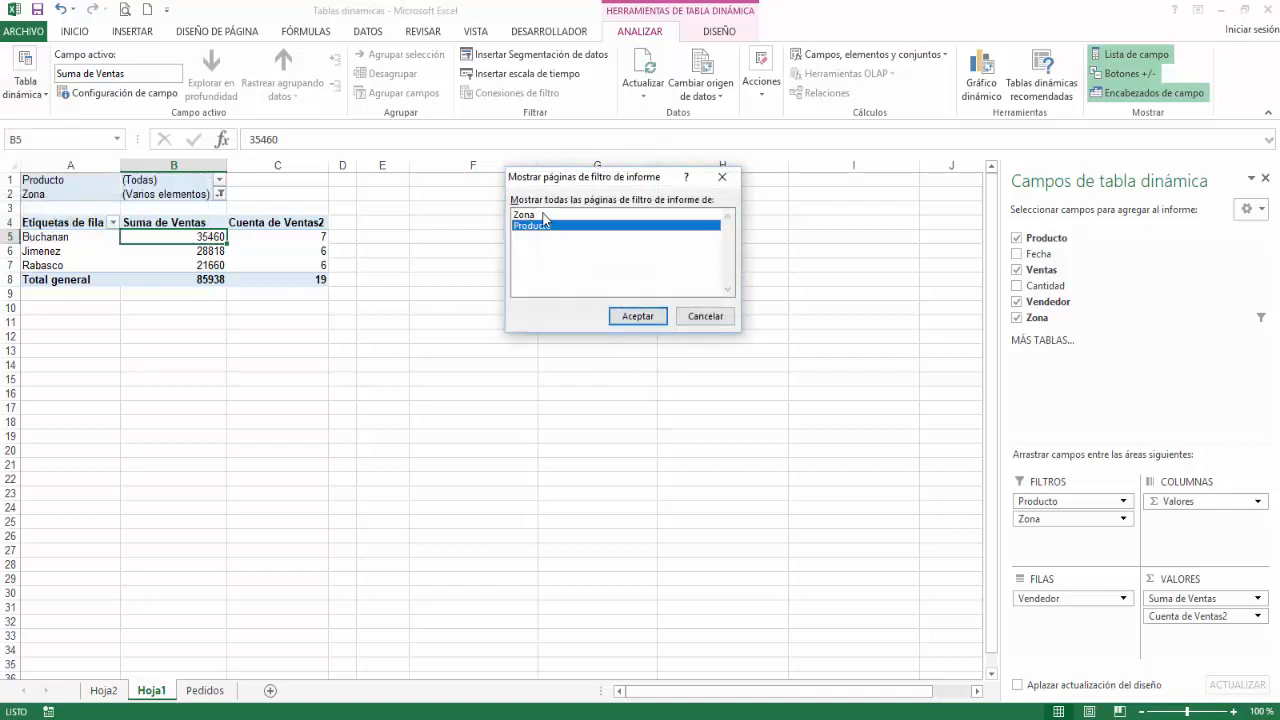
left_click(543, 215)
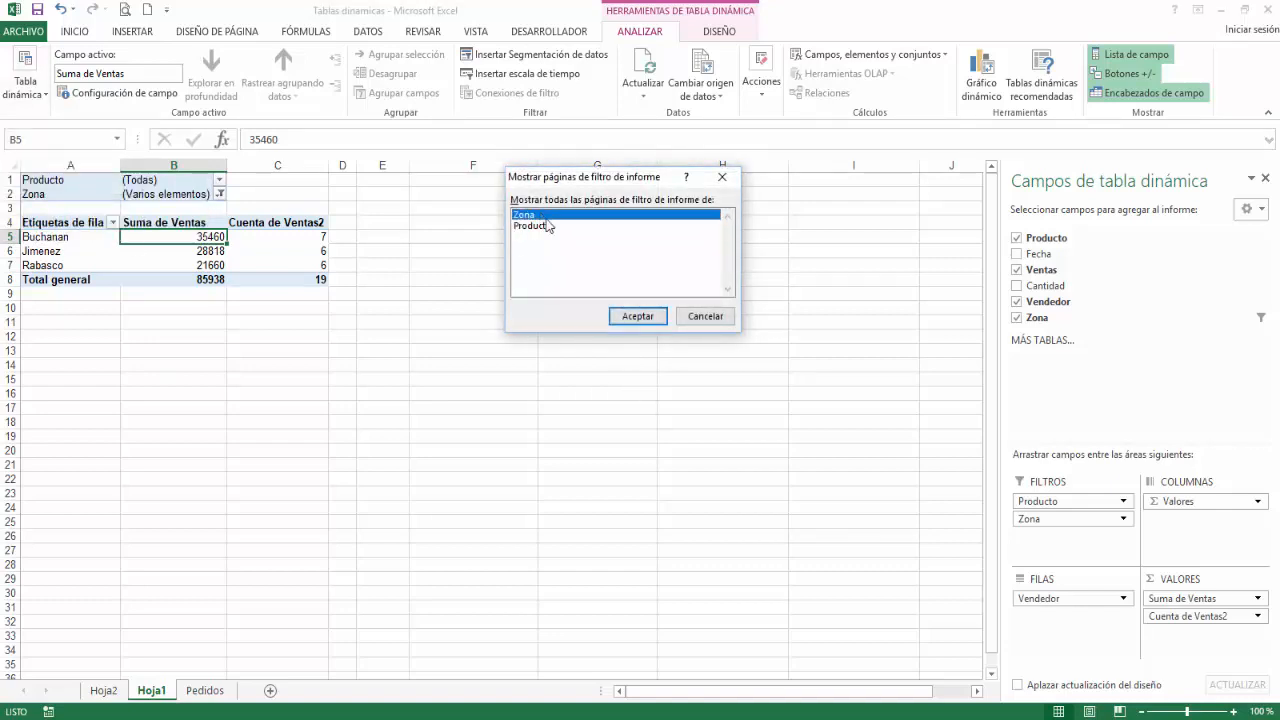
left_click(634, 316)
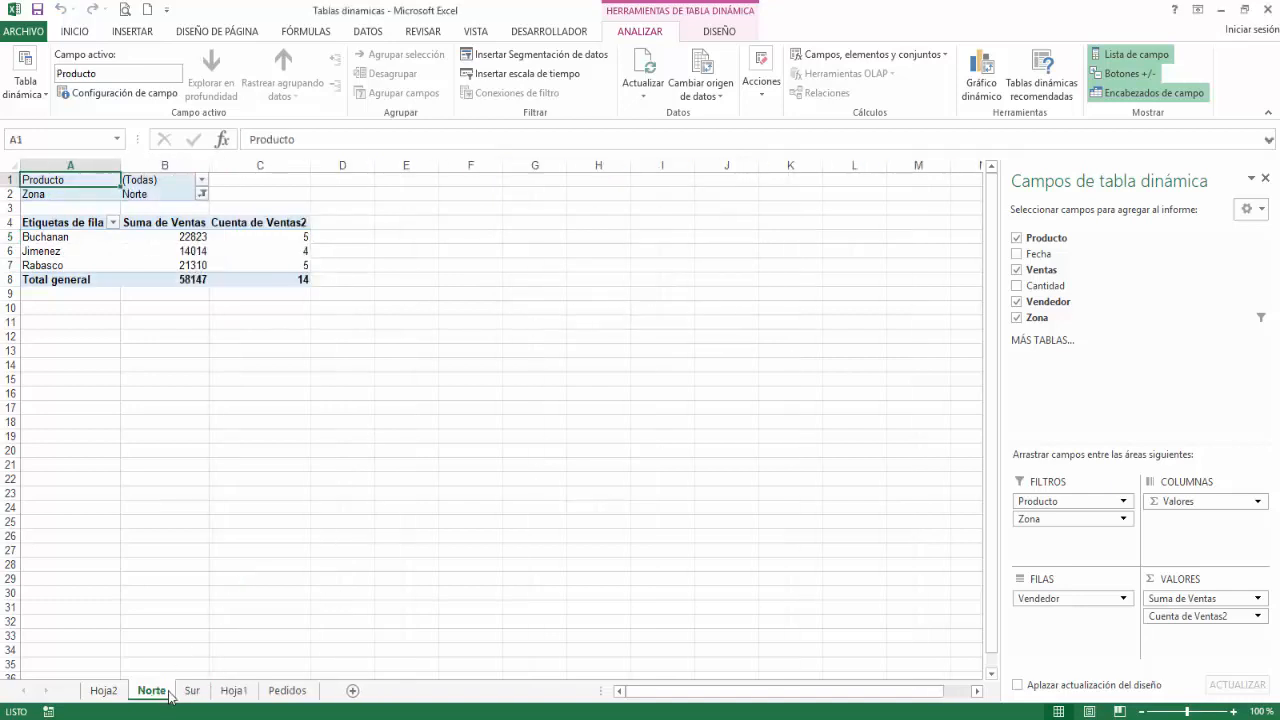
left_click(152, 691)
left_click(205, 692)
left_click(152, 691)
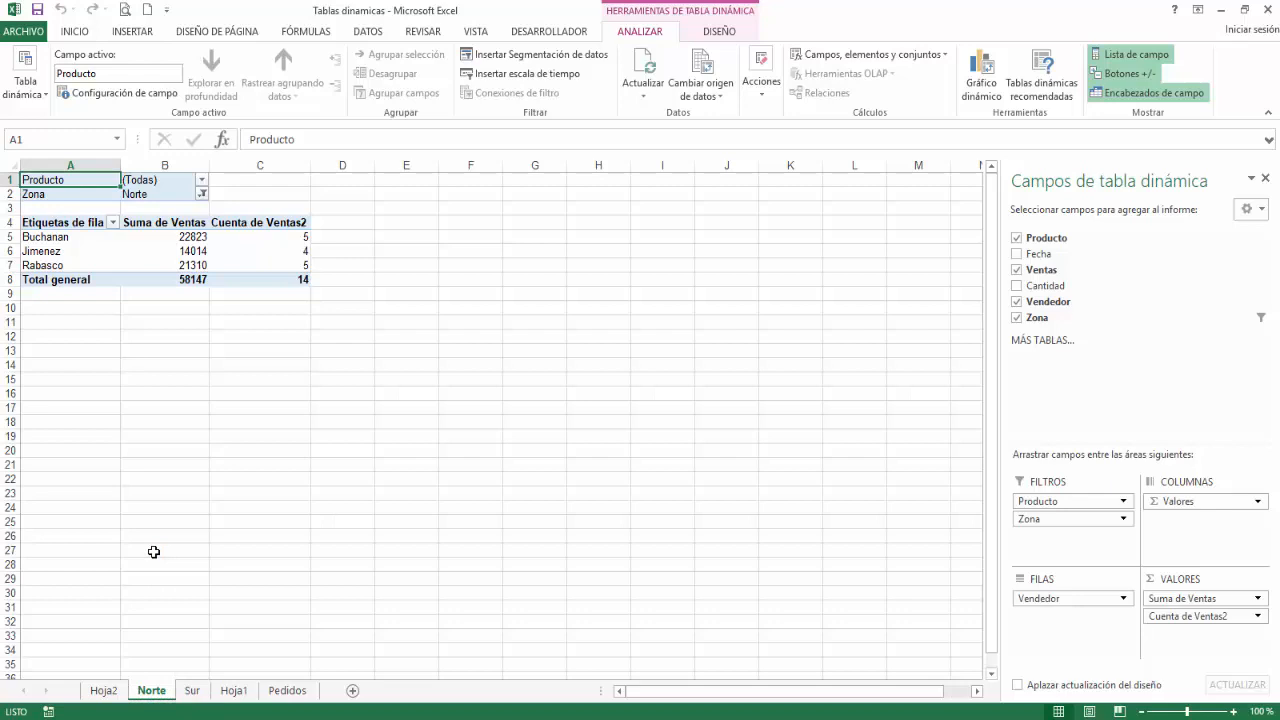